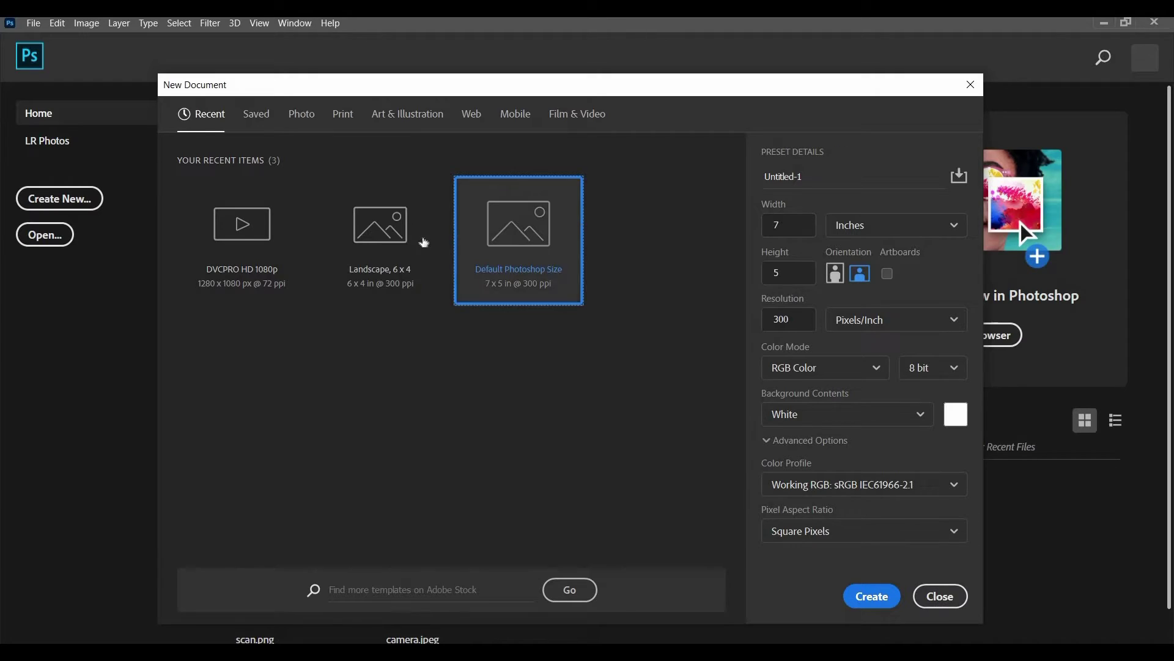
- Create a new 1280 x 1080 px, 72 ppi document from the DVCPRO HD 1080p preset
left_click(425, 242)
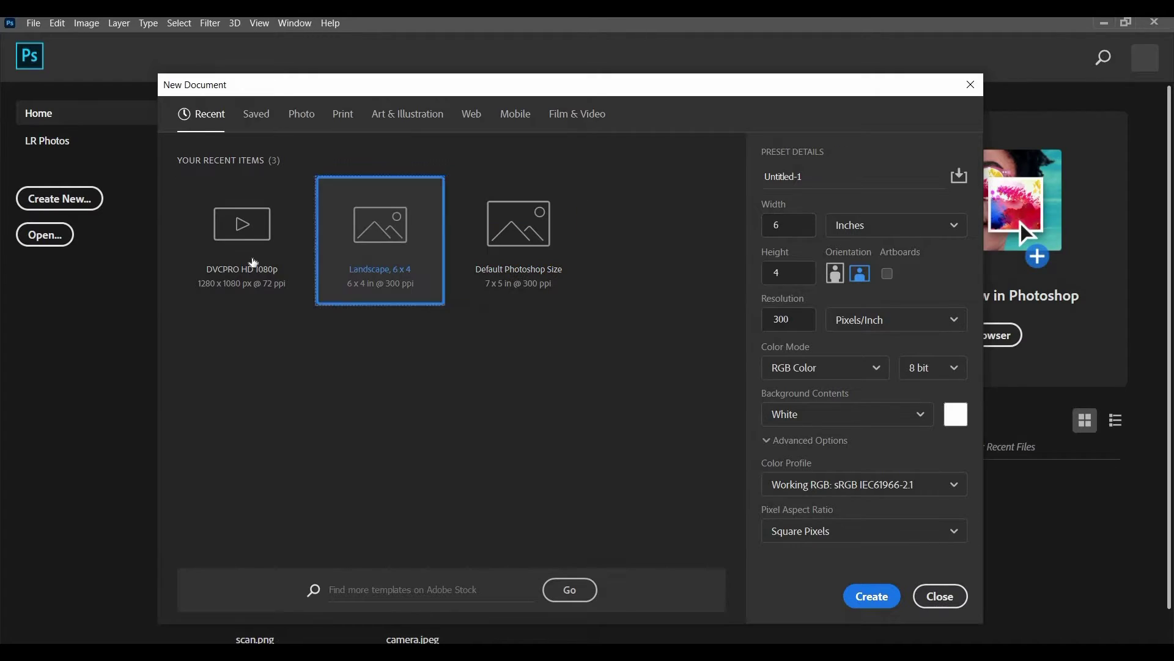
left_click(244, 238)
left_click(873, 597)
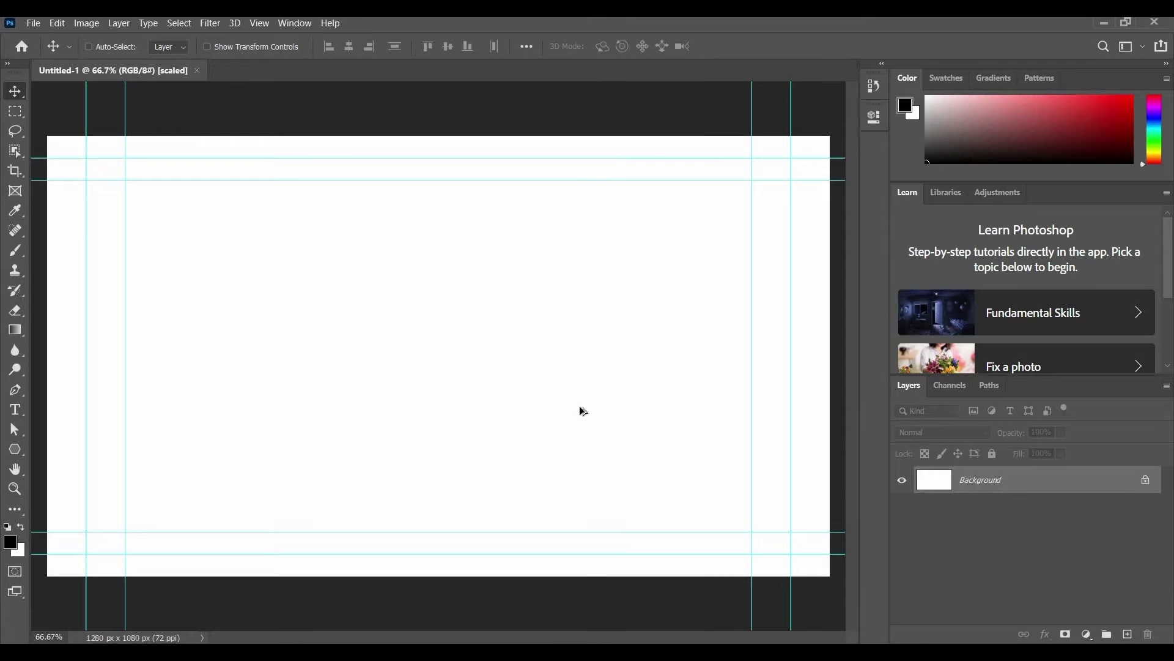
scroll(550, 410, "down", 2)
- Hide the guides and fill the Background layer with black
key("ctrl+h")
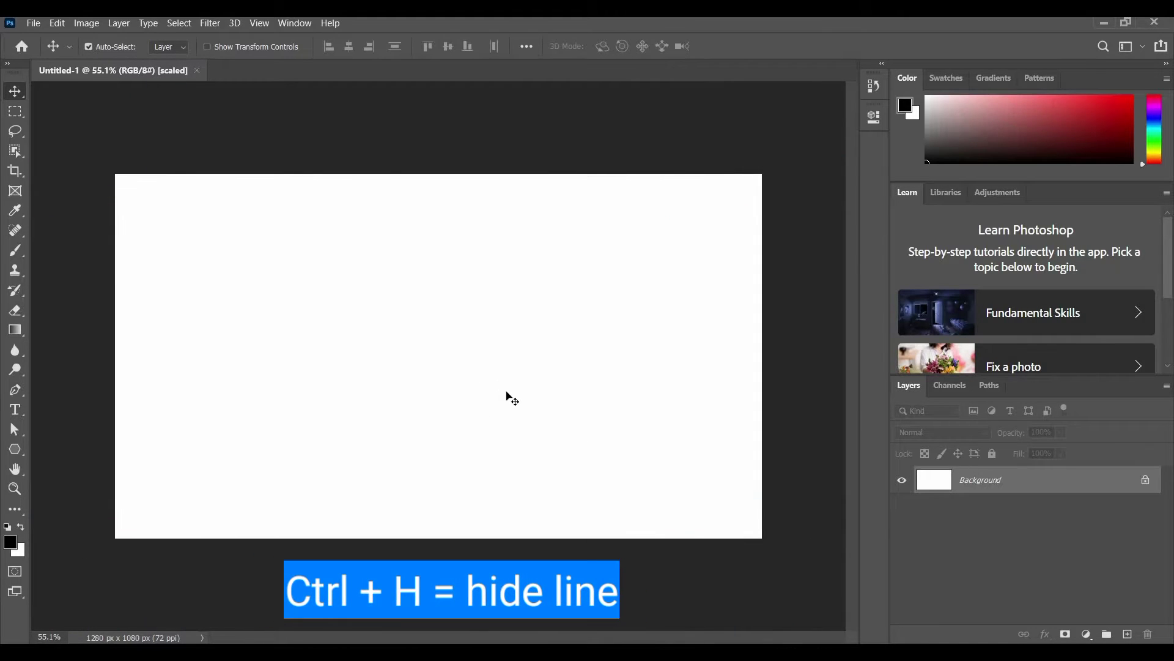
scroll(530, 391, "down", 1)
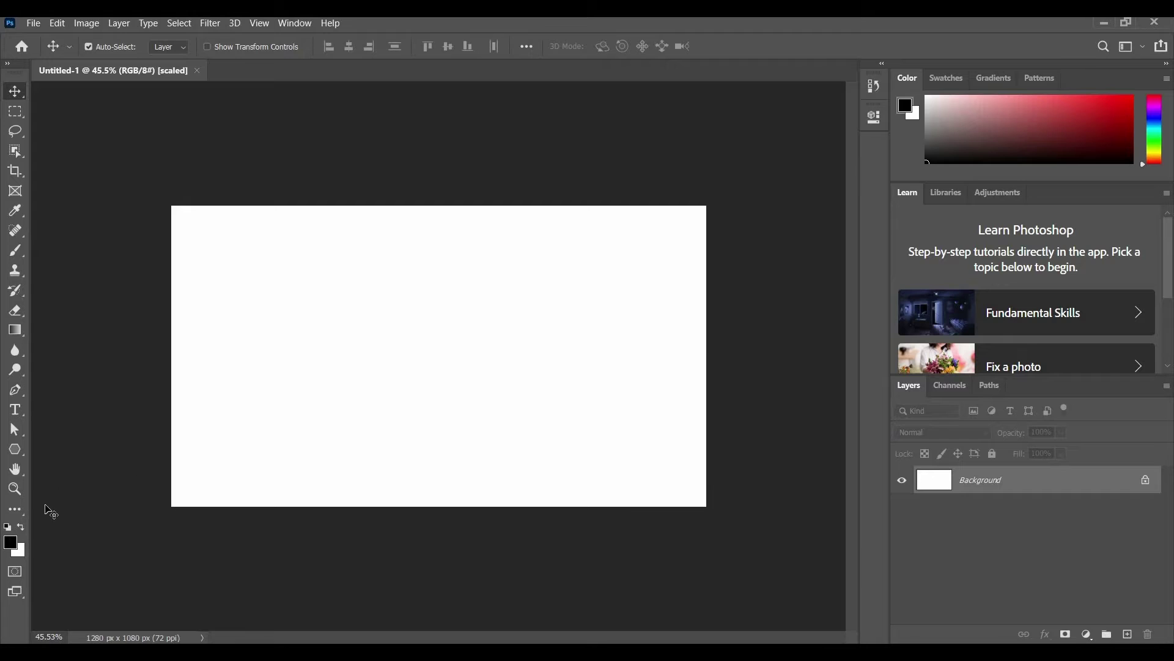
key("alt+BackSpace")
key("alt+BackSpace")
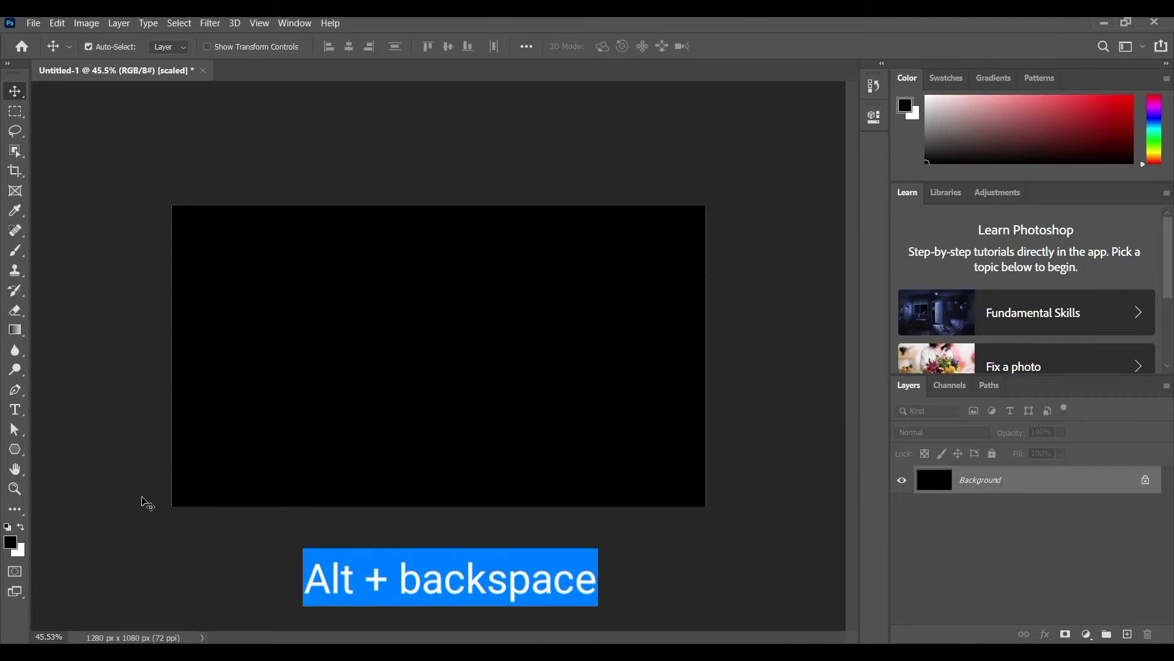
scroll(190, 449, "down", 1)
scroll(190, 449, "down", 1)
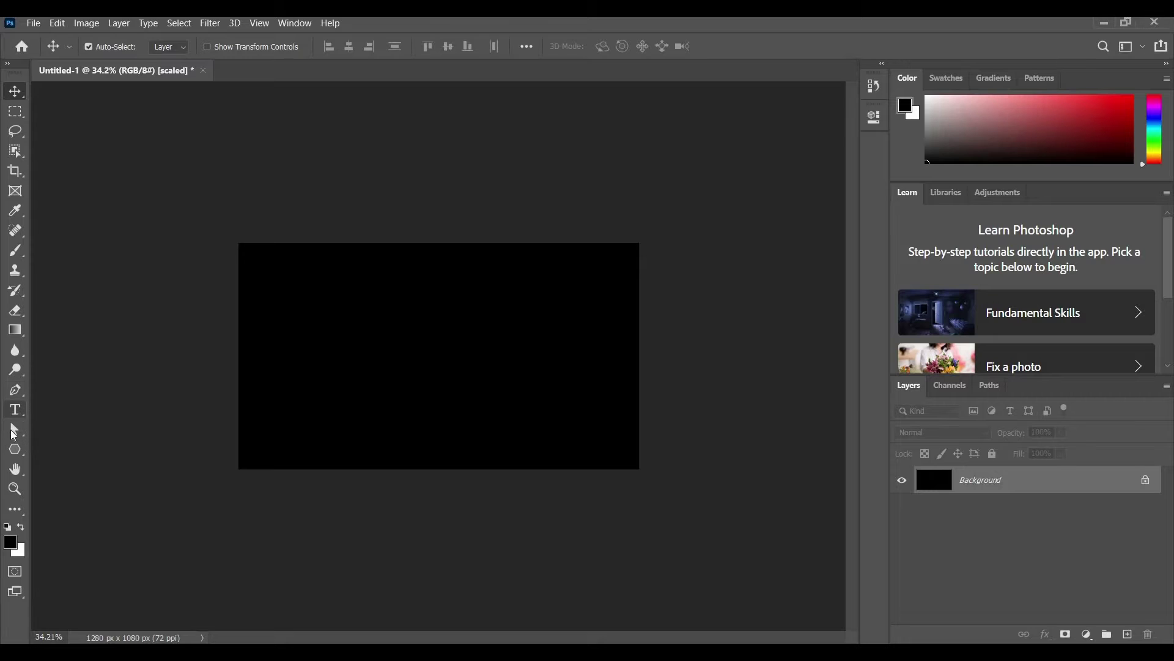
- Draw a 390 x 584 px black-filled rectangle with a 25 px orange stroke, then shift it up-left
left_click(15, 449)
left_click(71, 454)
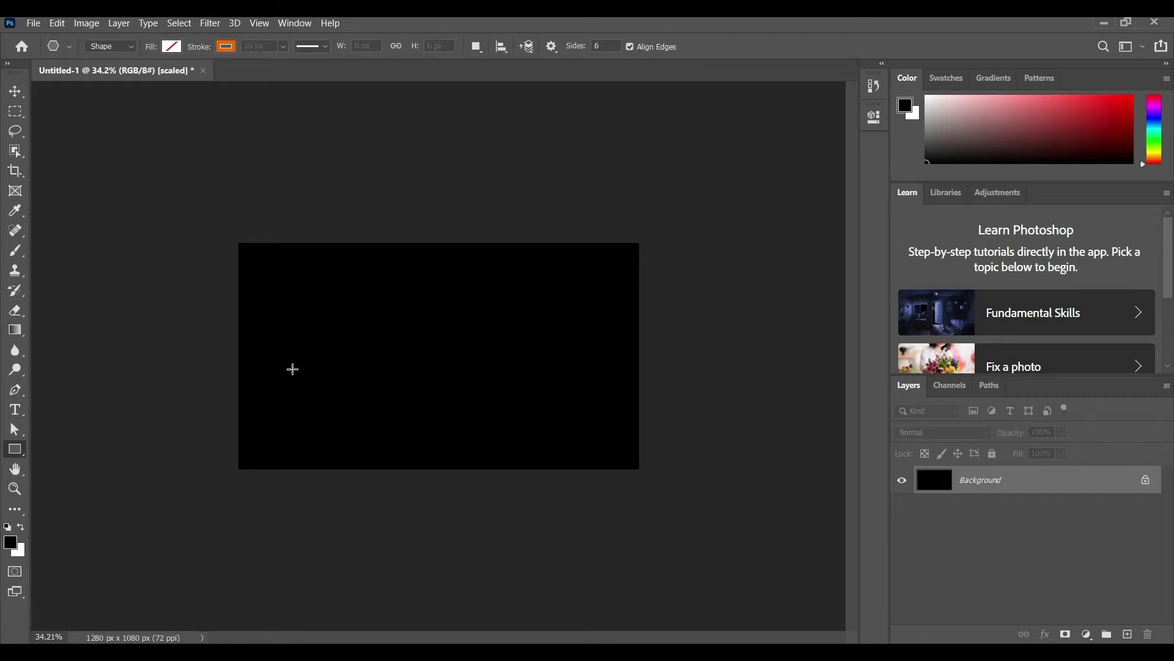
left_click_drag(302, 337, 425, 442)
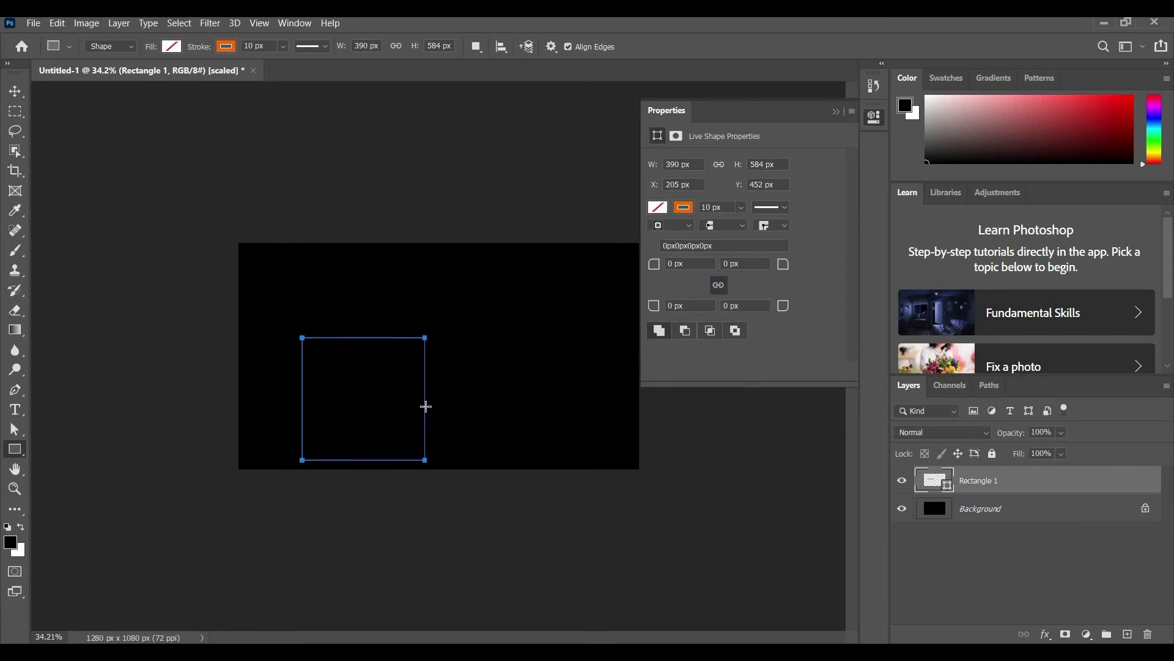
scroll(444, 352, "up", 3)
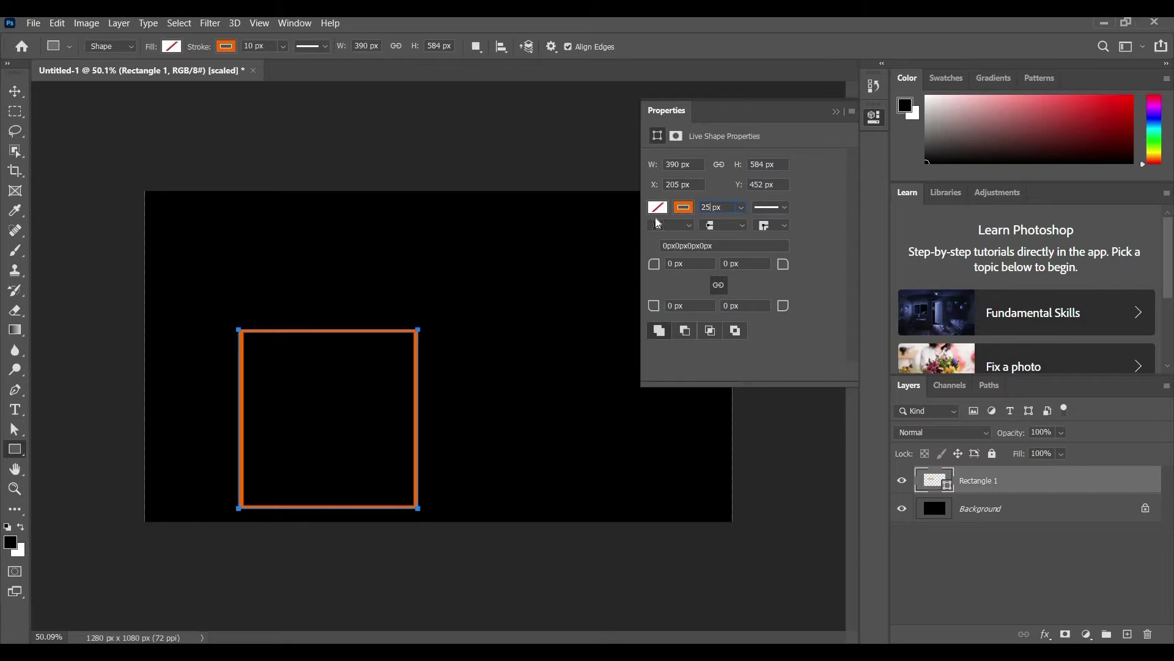
left_click(657, 208)
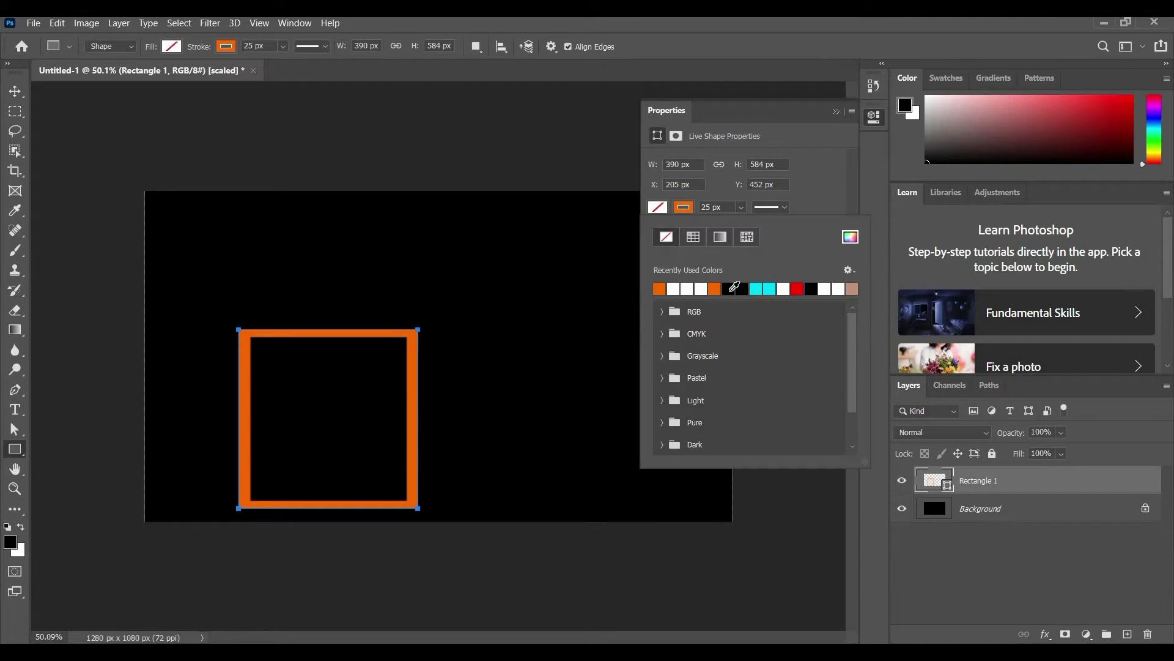
left_click(730, 290)
left_click(835, 113)
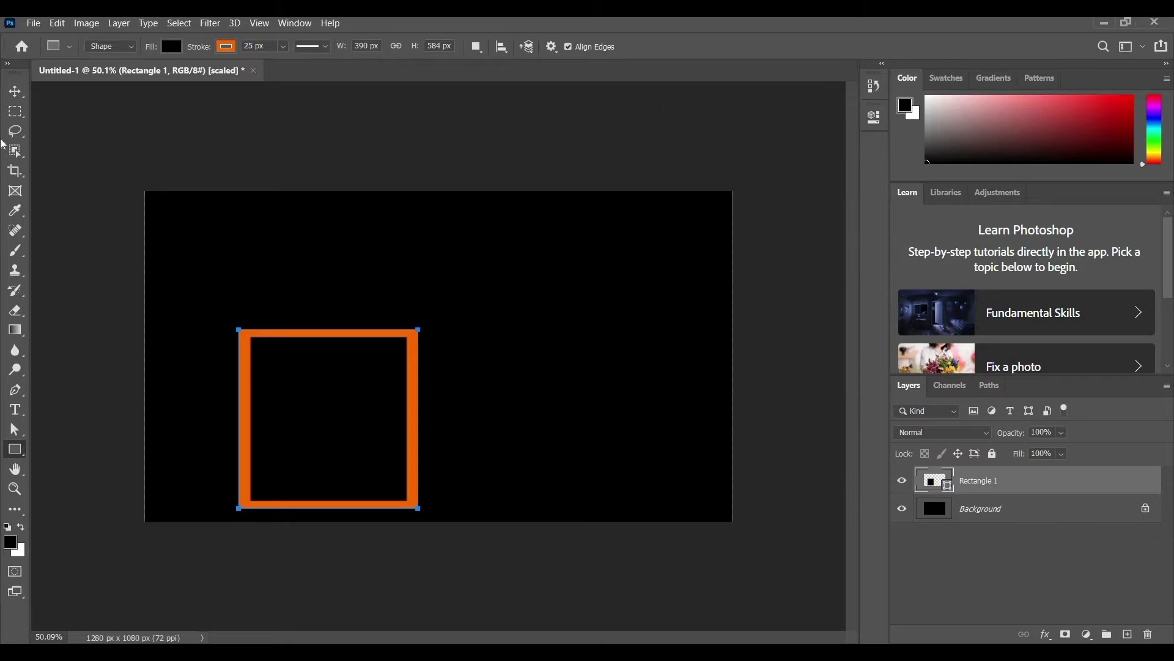
left_click(24, 96)
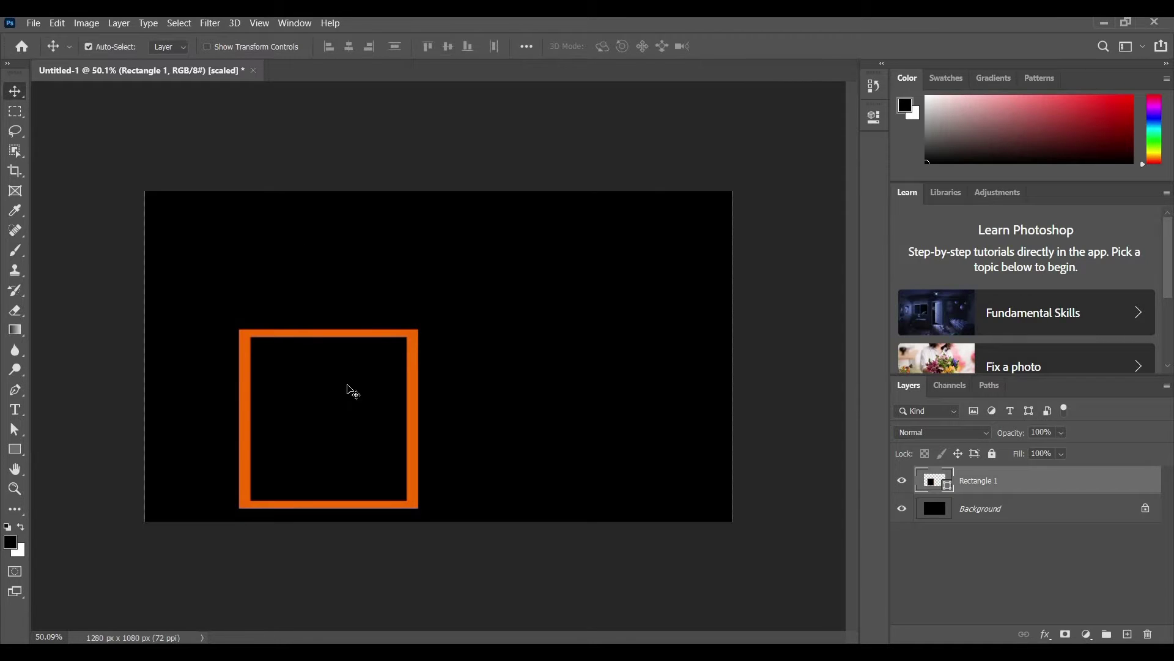
left_click_drag(353, 390, 308, 372)
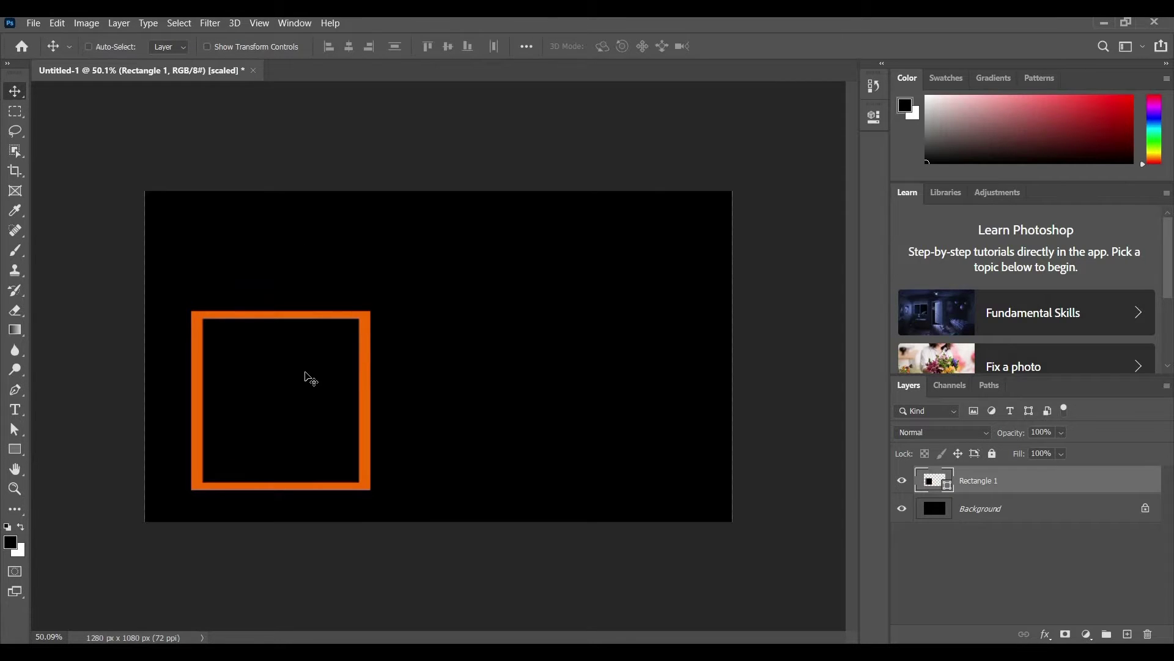
- Rotate the orange square 45° into a diamond, scale it to 87.44%, and push it past the left edge
key("ctrl+t")
left_click_drag(405, 510, 414, 420)
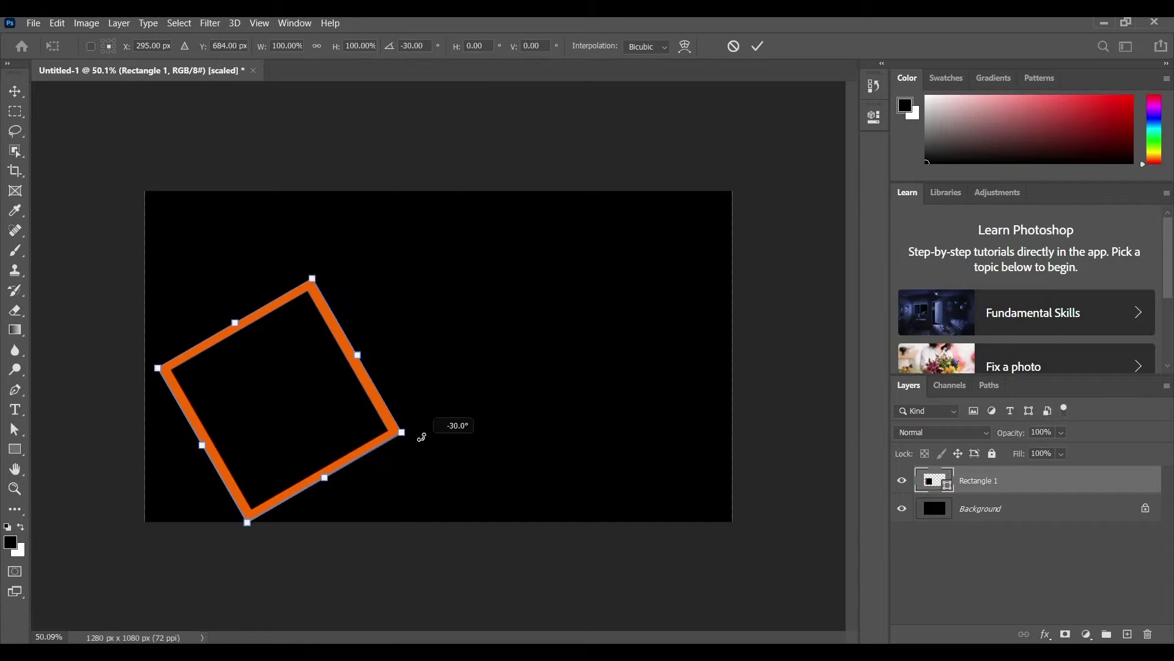
left_click_drag(294, 444, 244, 444)
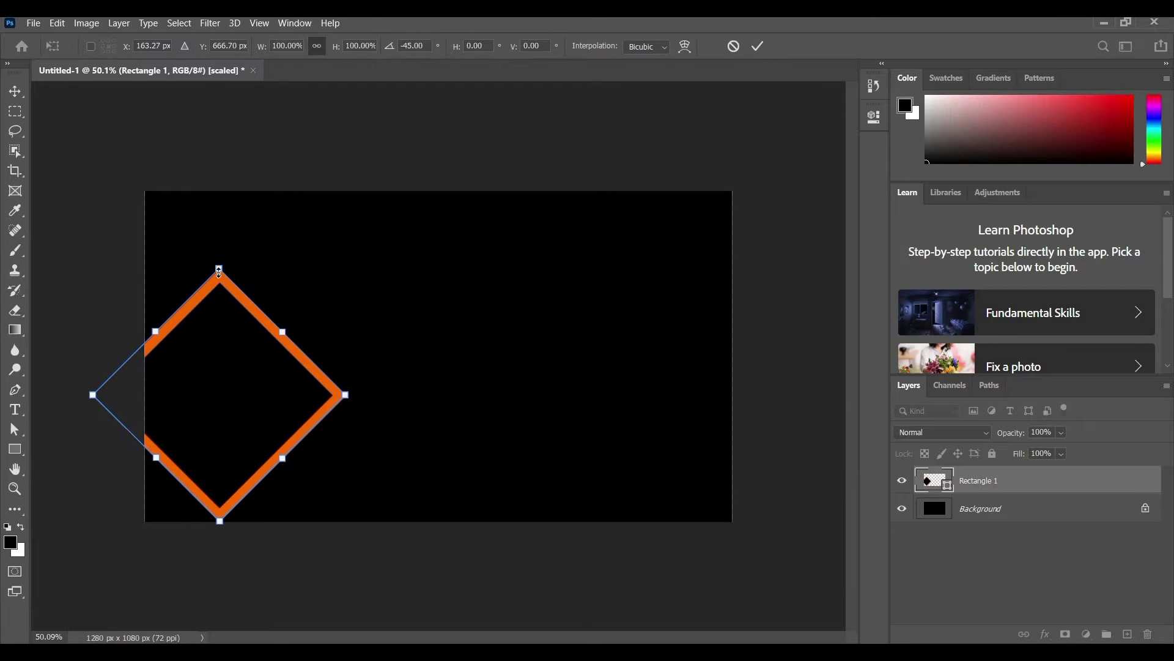
left_click_drag(219, 270, 221, 284)
left_click_drag(221, 370, 227, 388)
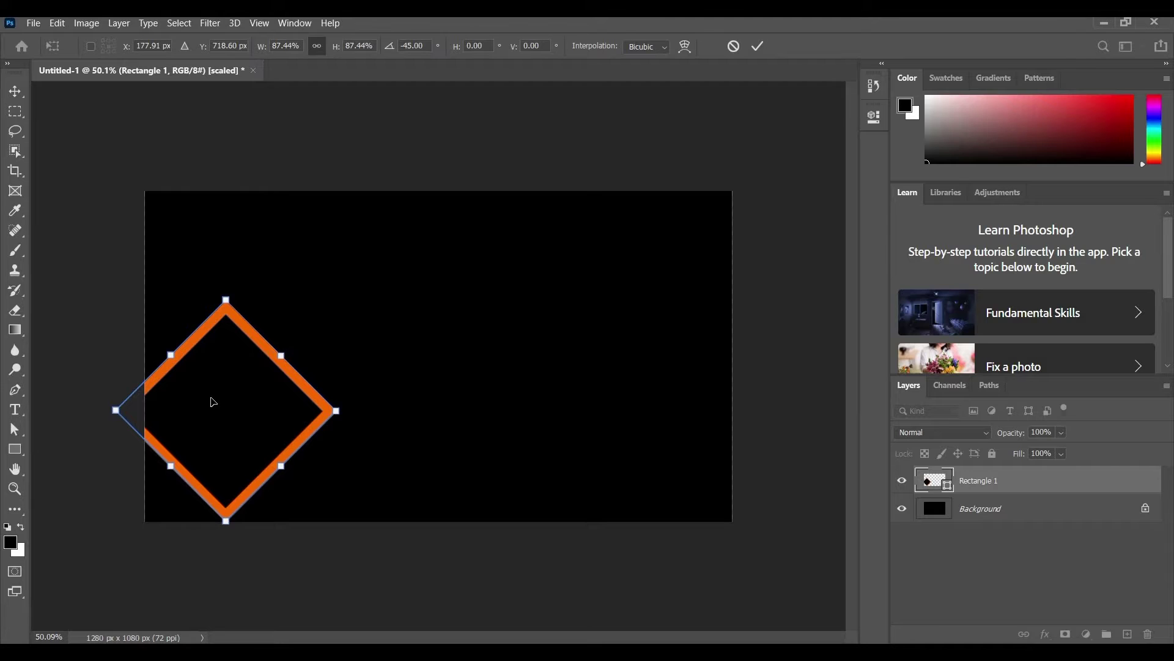
key("Return")
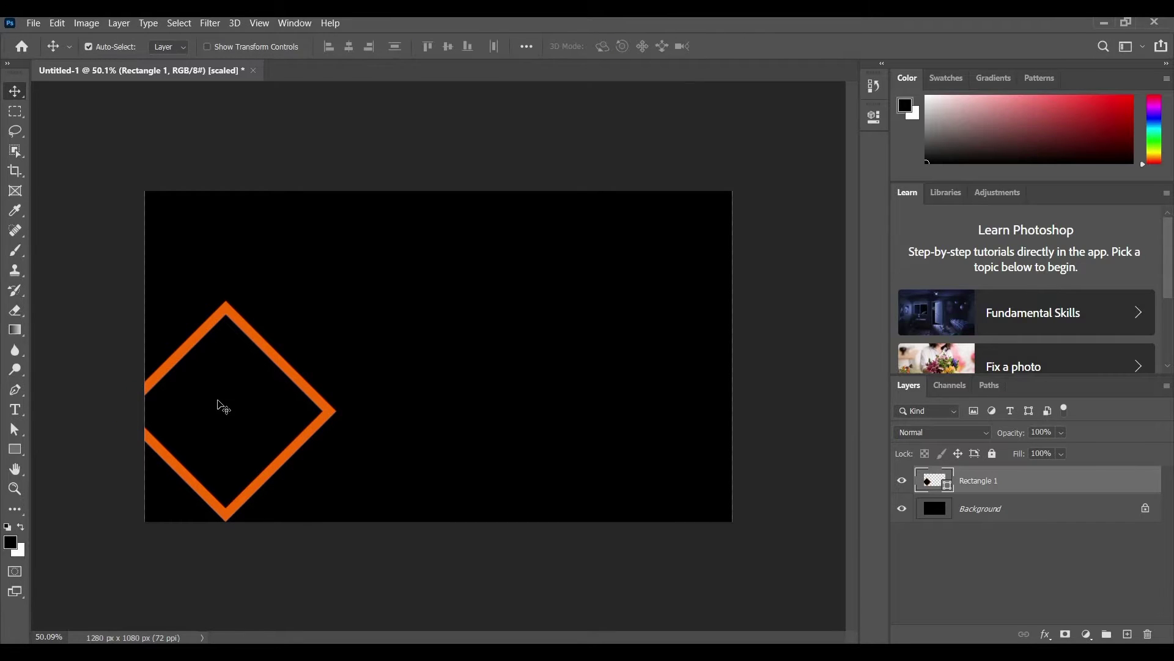
scroll(223, 407, "up", 2)
- Duplicate the diamond, move the copy right, and place it beneath the original in Layers
scroll(241, 393, "down", 1)
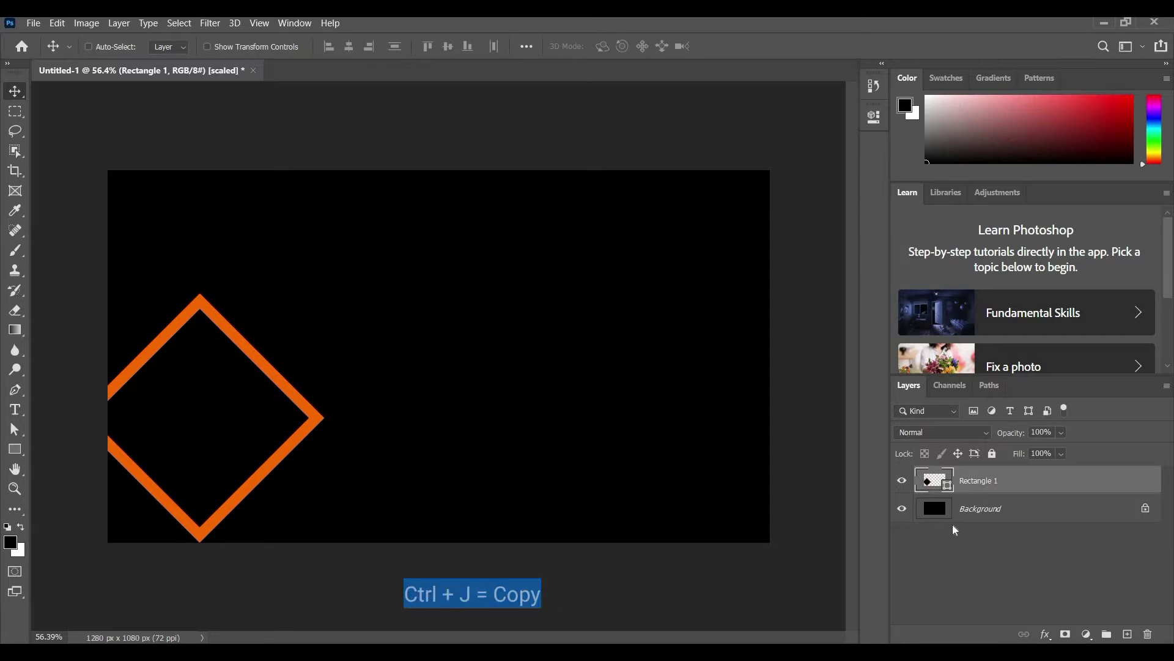
key("ctrl+j")
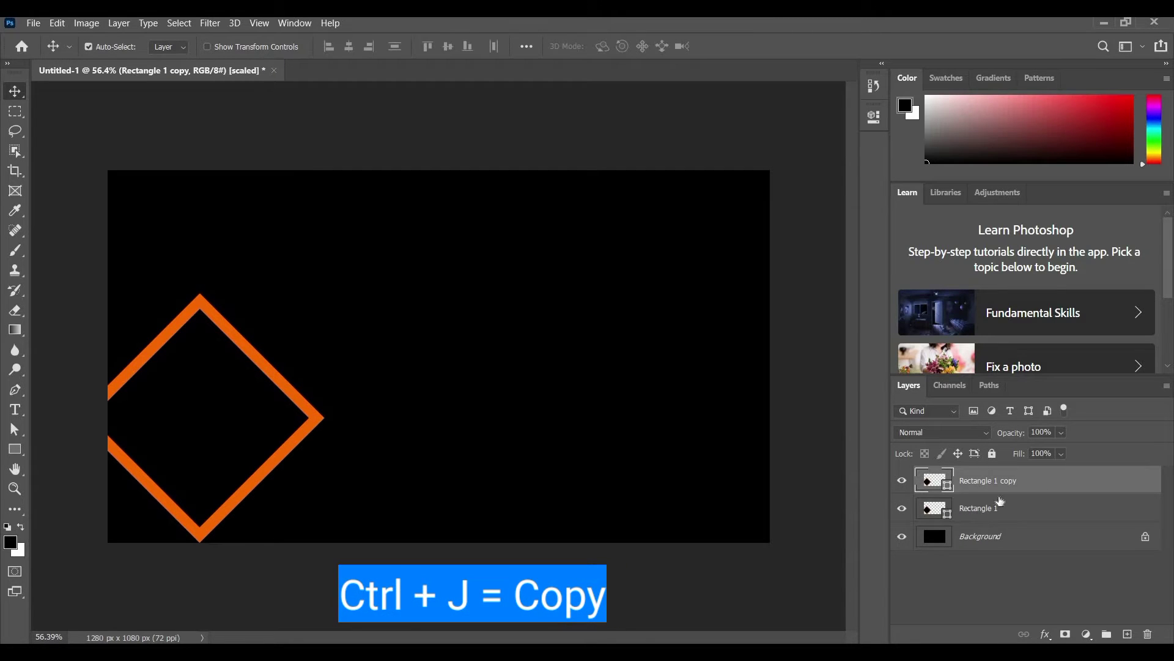
left_click_drag(235, 409, 276, 408)
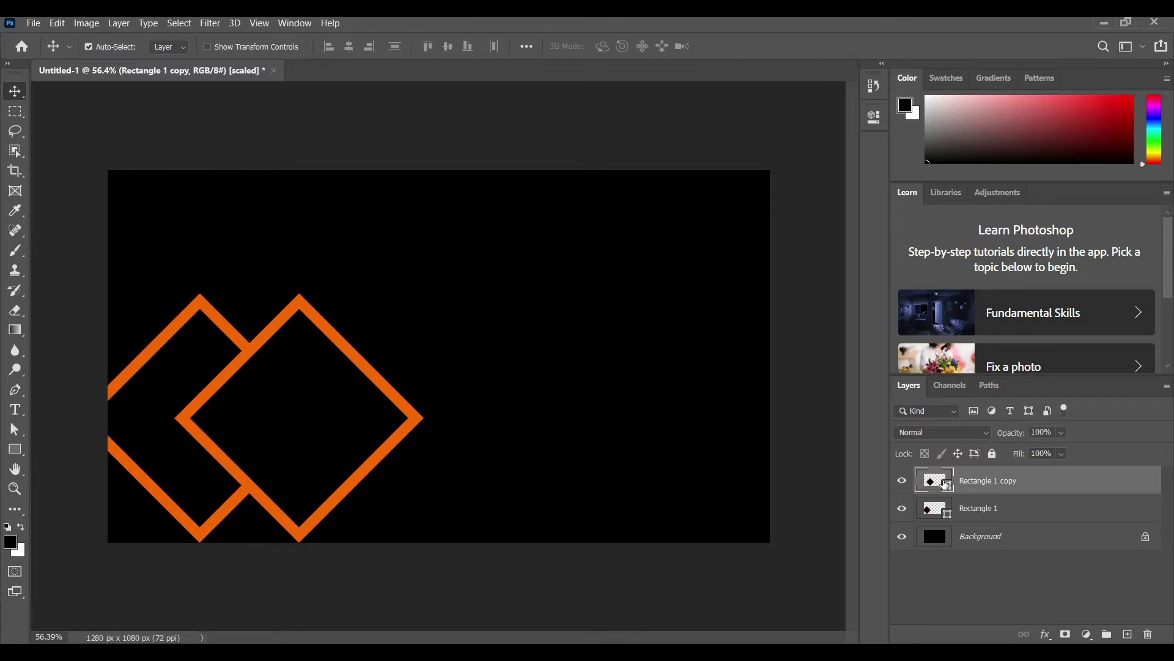
left_click_drag(974, 489, 975, 518)
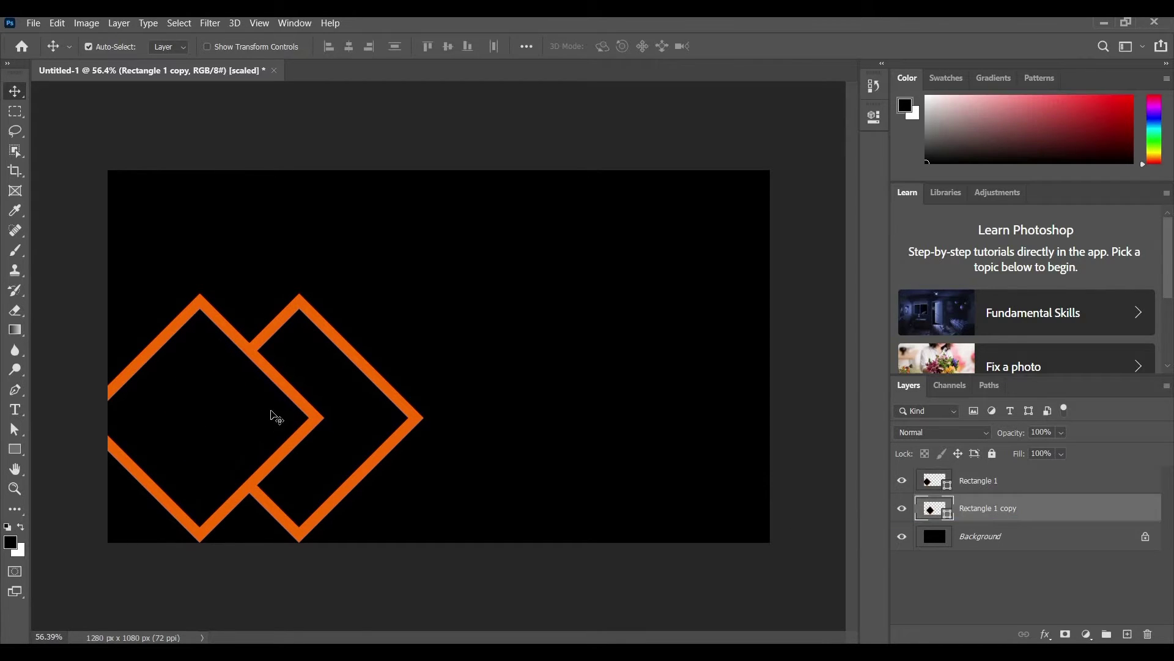
key("ctrl")
- Scale the copied diamond down to about 67% and shift it slightly right
key("ctrl+t")
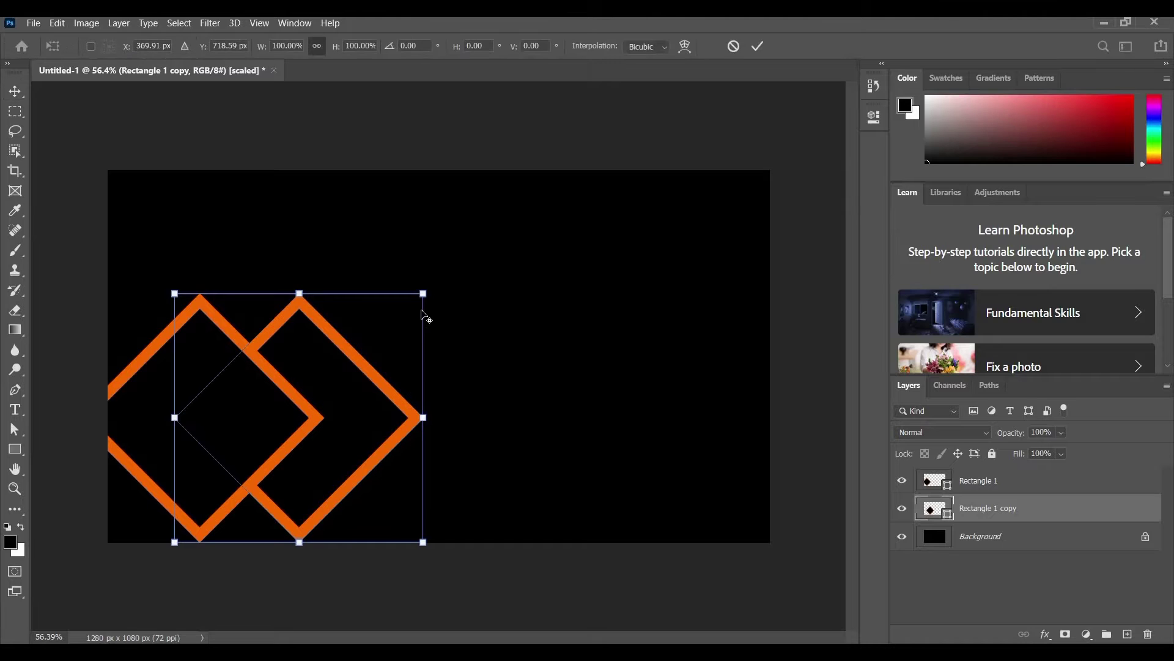
left_click_drag(422, 296, 404, 346)
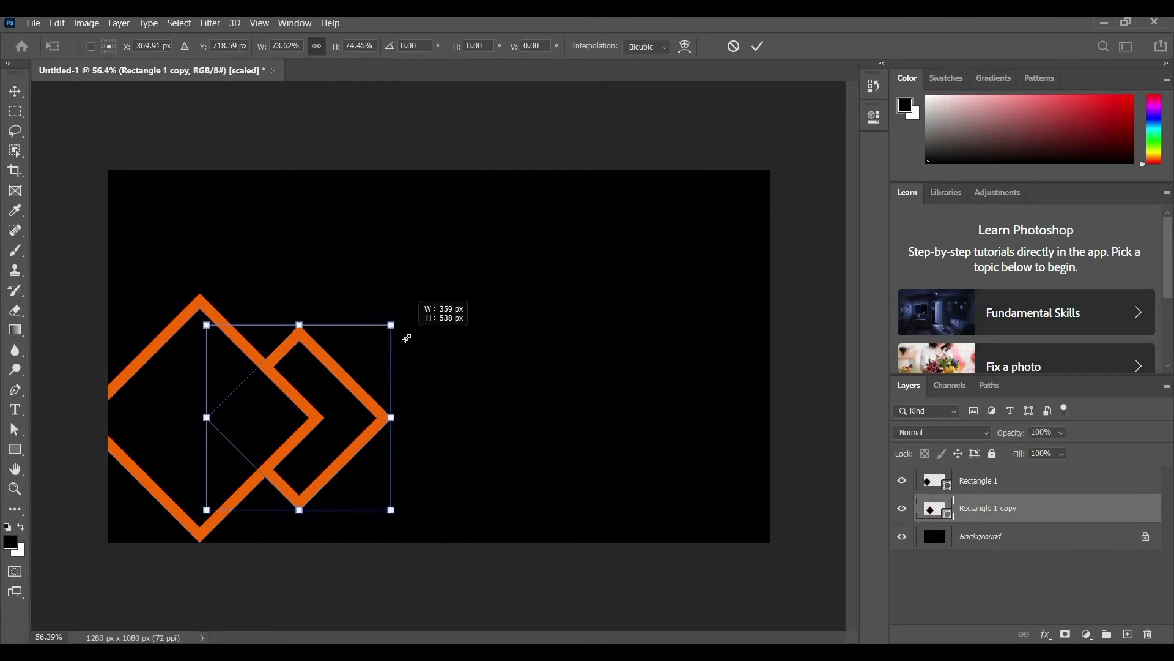
left_click_drag(403, 346, 400, 350)
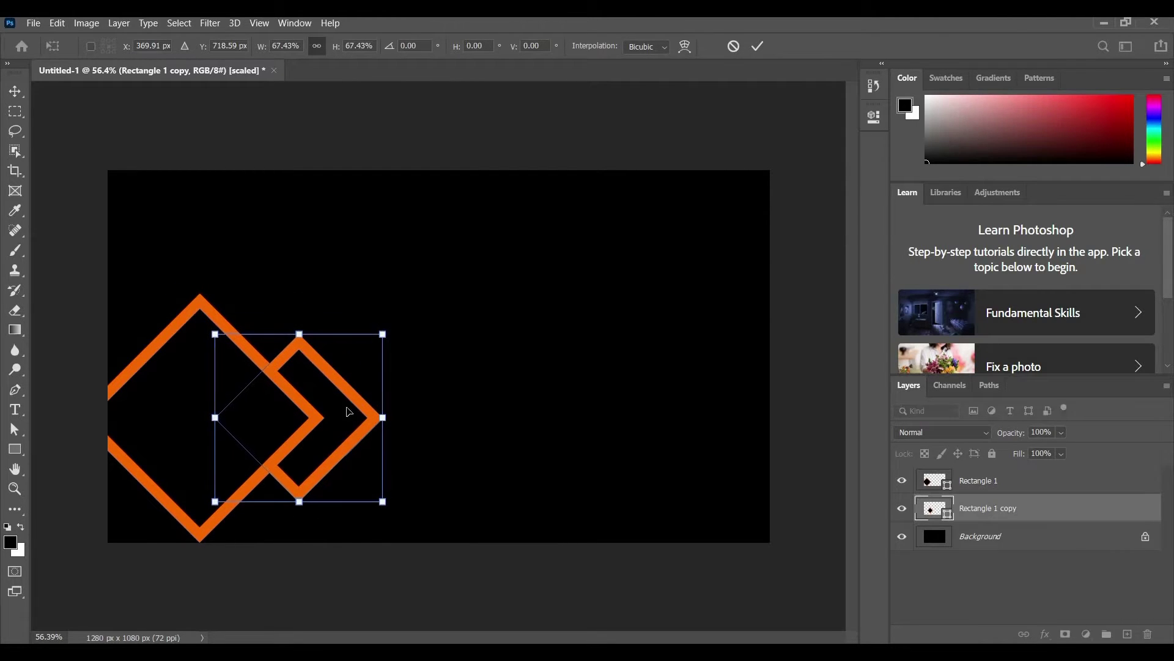
left_click_drag(353, 410, 357, 410)
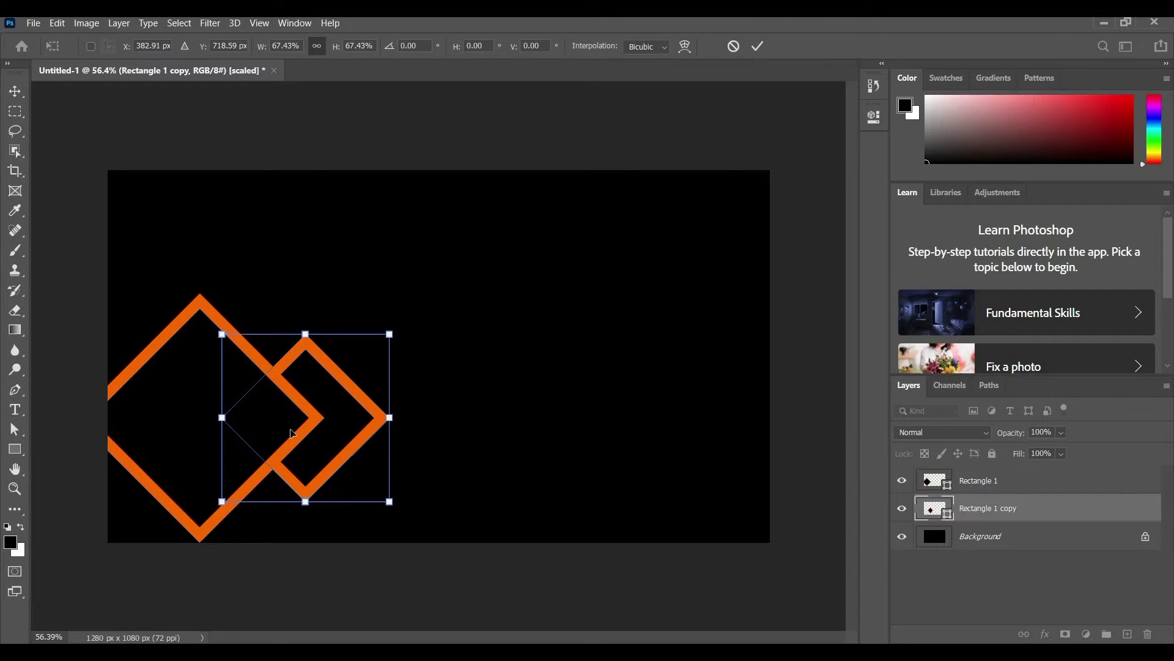
- Set the smaller diamond's stroke width to 16 px
left_click(18, 452)
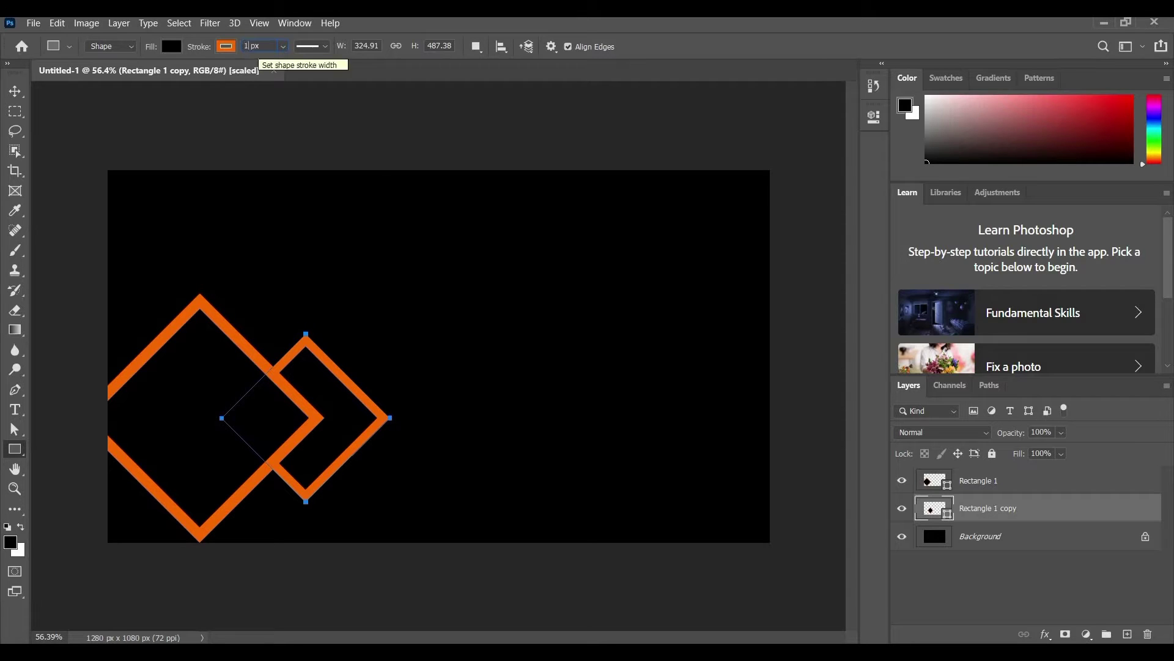
type("16")
key("Return")
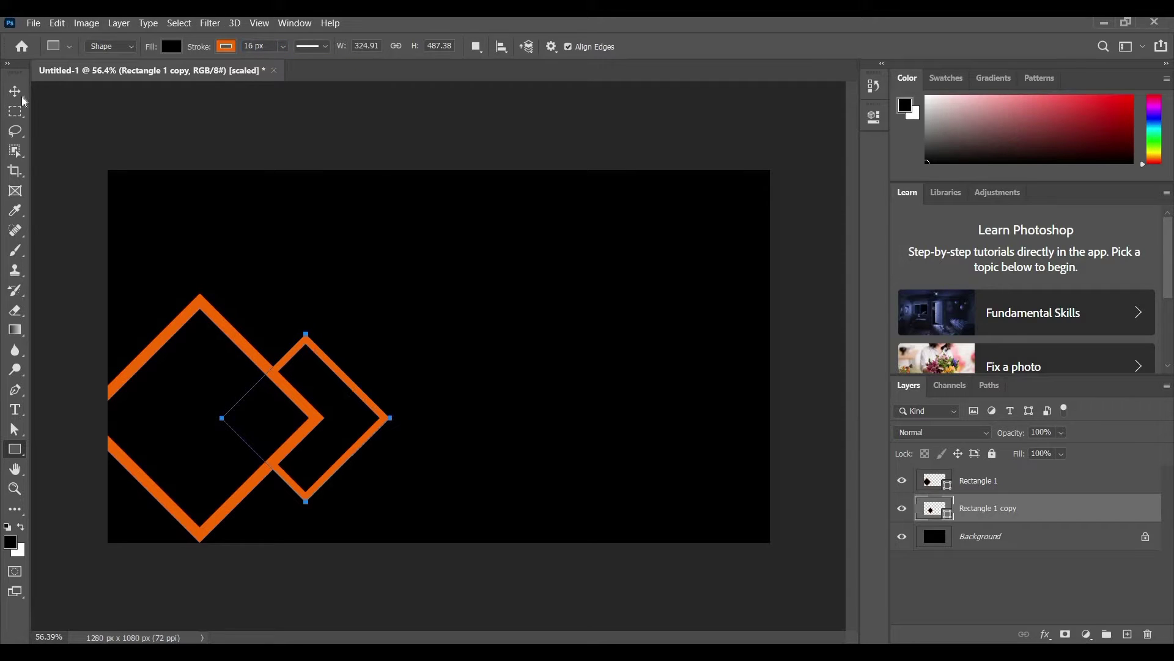
left_click(14, 91)
left_click(122, 154)
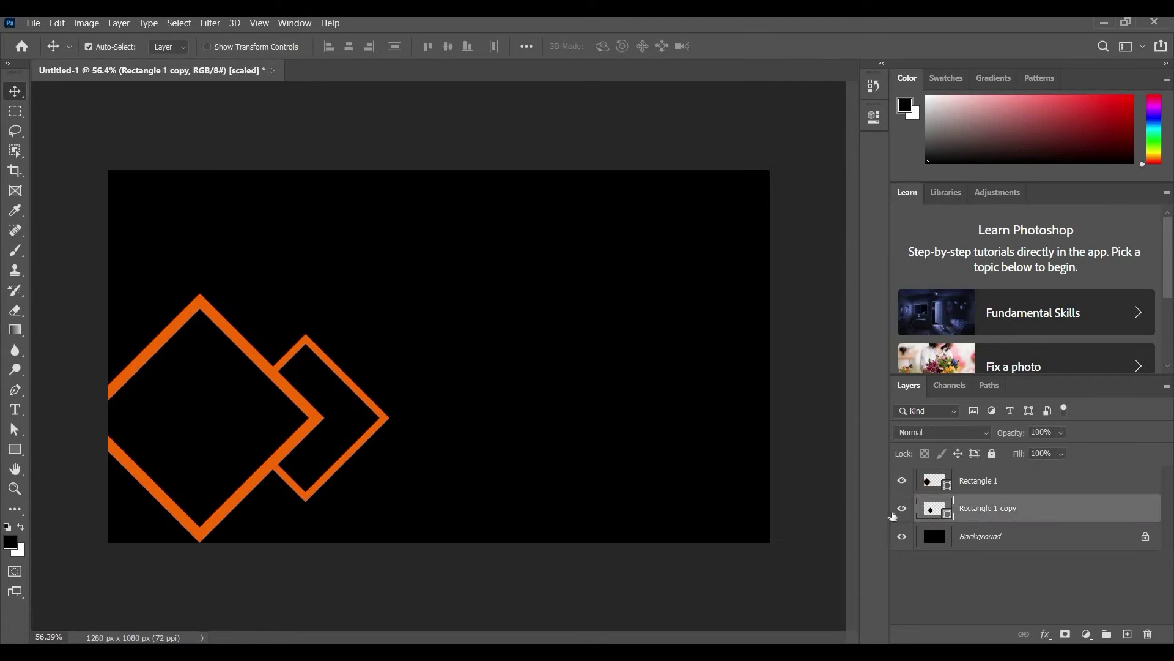
- Duplicate the diamond, place the copy above the large one, and scale it to 84.38%
left_click(901, 509)
left_click(902, 509)
key("ctrl+j")
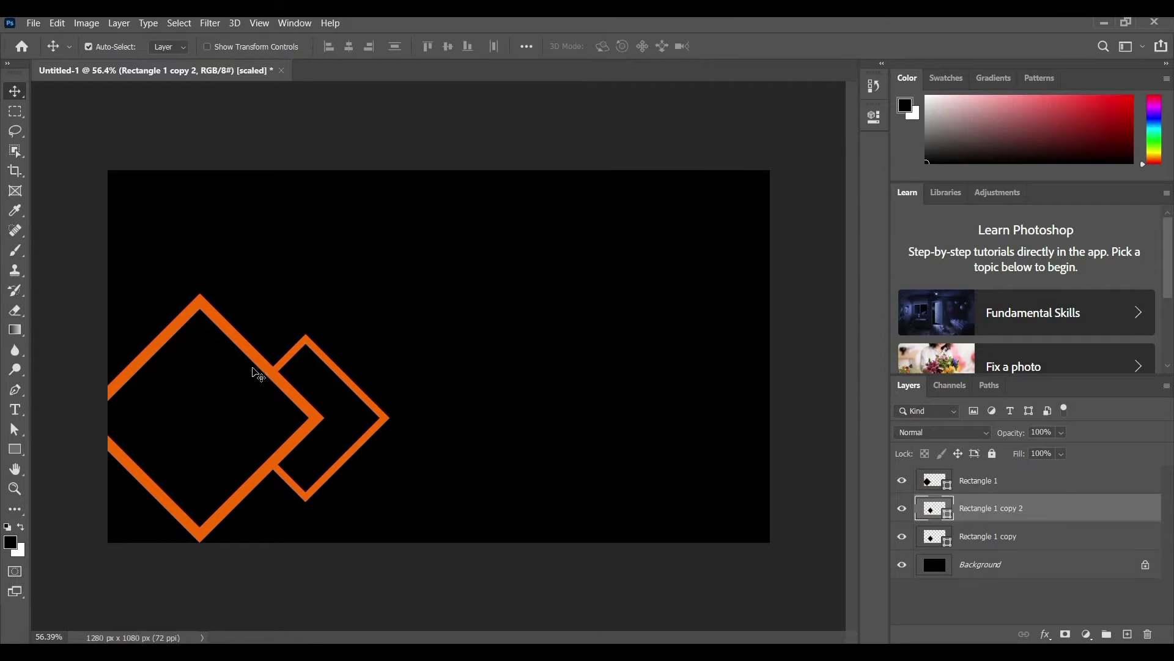
mouse_move(333, 397)
left_mouse_down()
mouse_move(214, 302)
mouse_move(267, 318)
left_mouse_up()
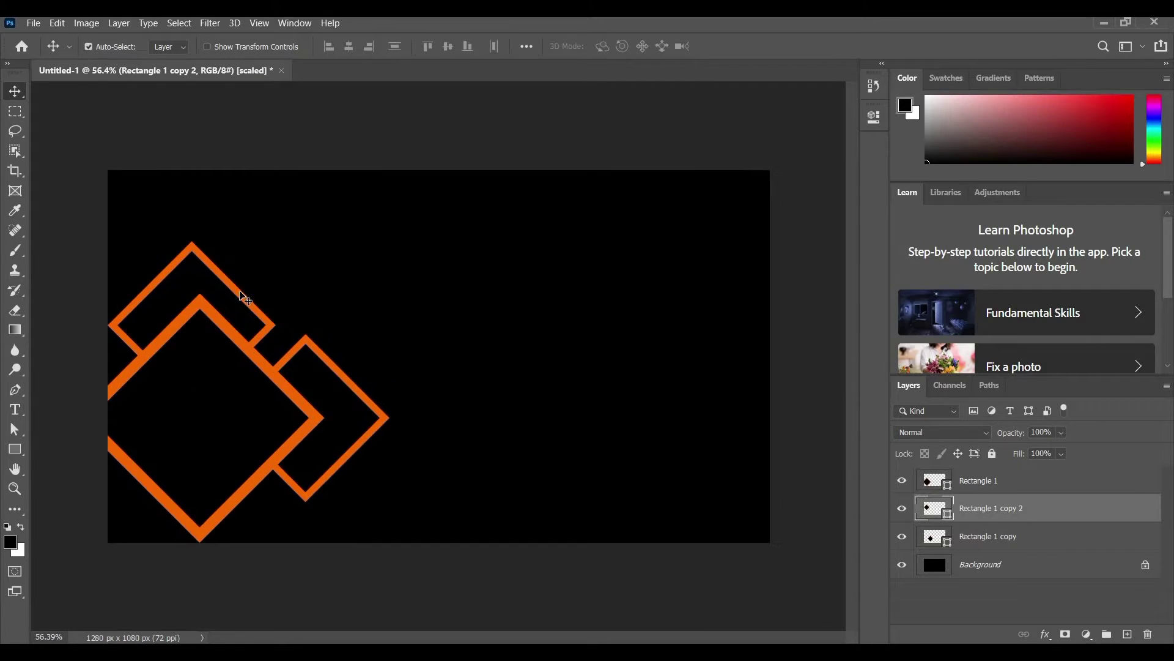
key("ctrl+t")
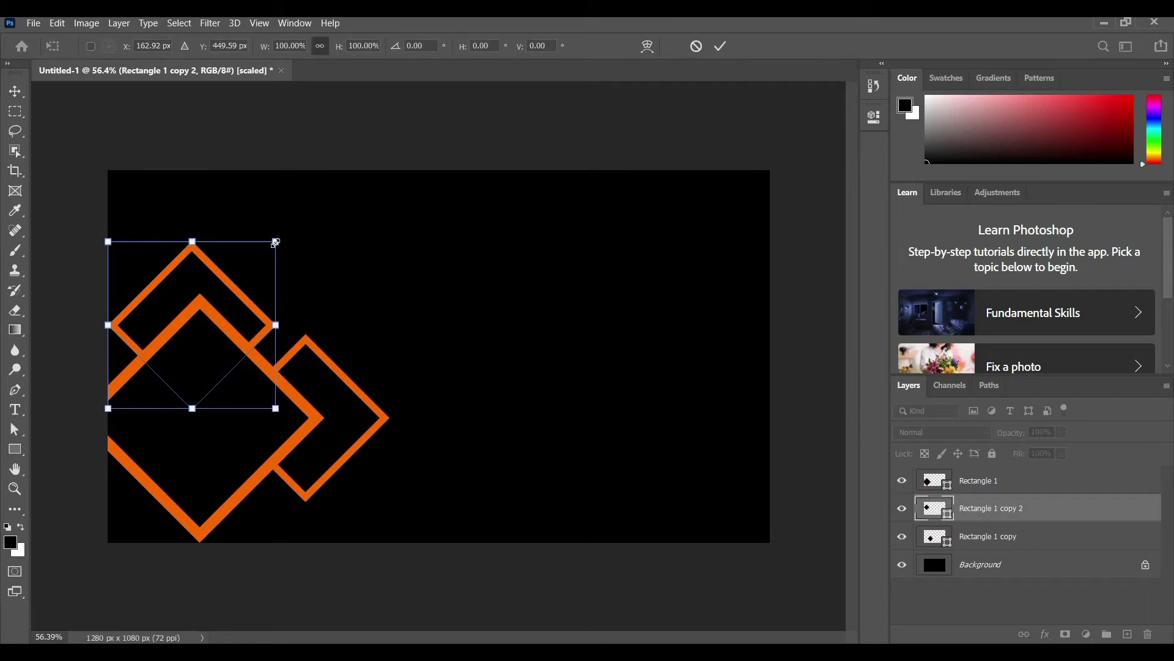
left_click_drag(276, 242, 264, 255)
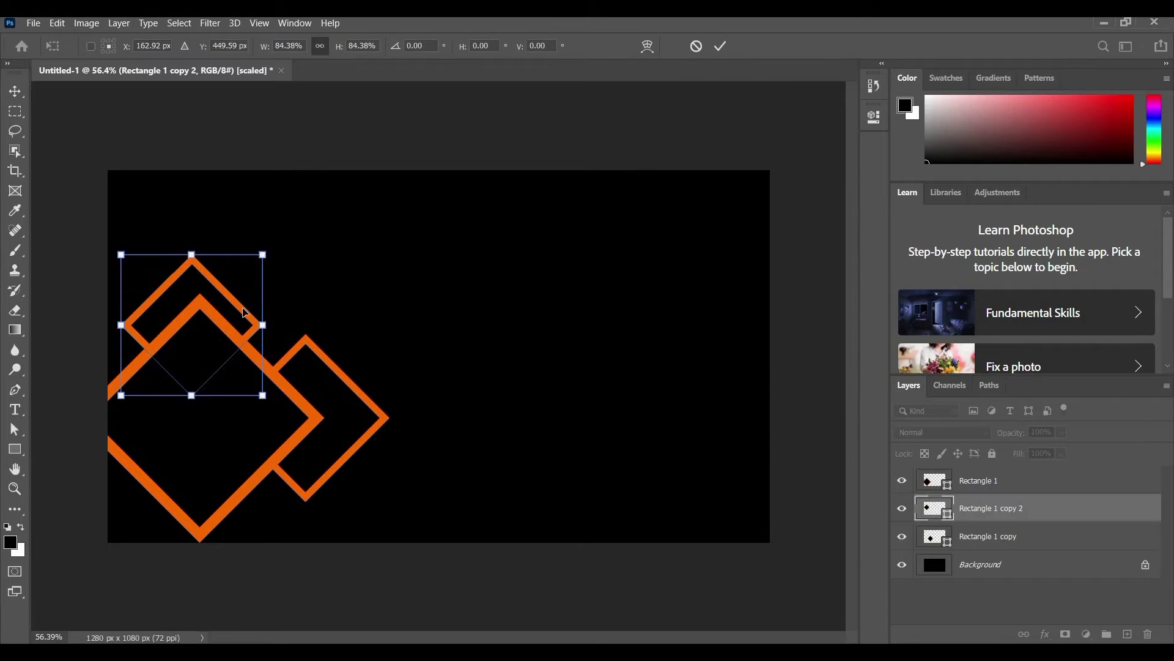
left_click_drag(243, 320, 252, 323)
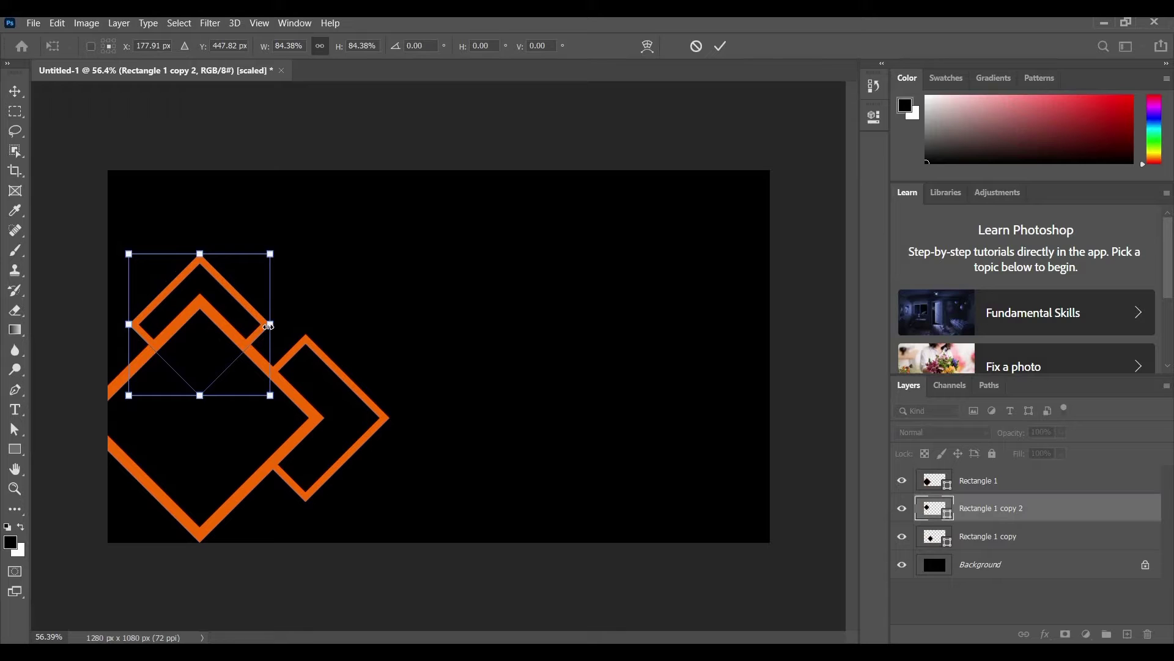
key("Return")
scroll(274, 358, "up", 1)
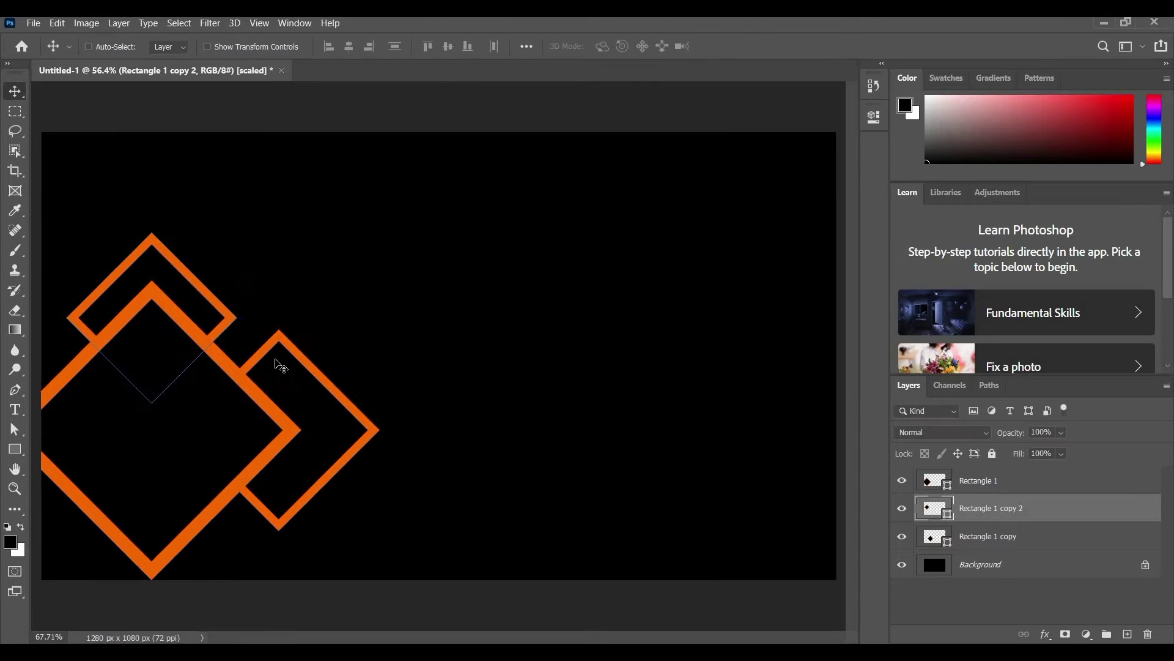
left_click(284, 172)
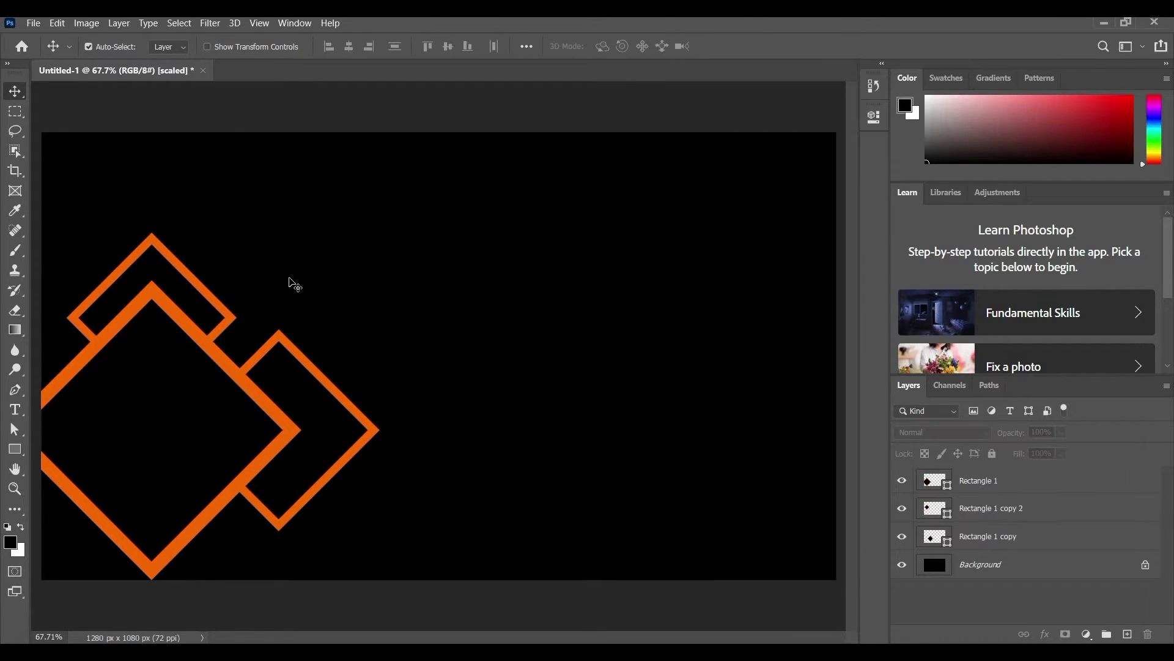
key("ctrl+minus")
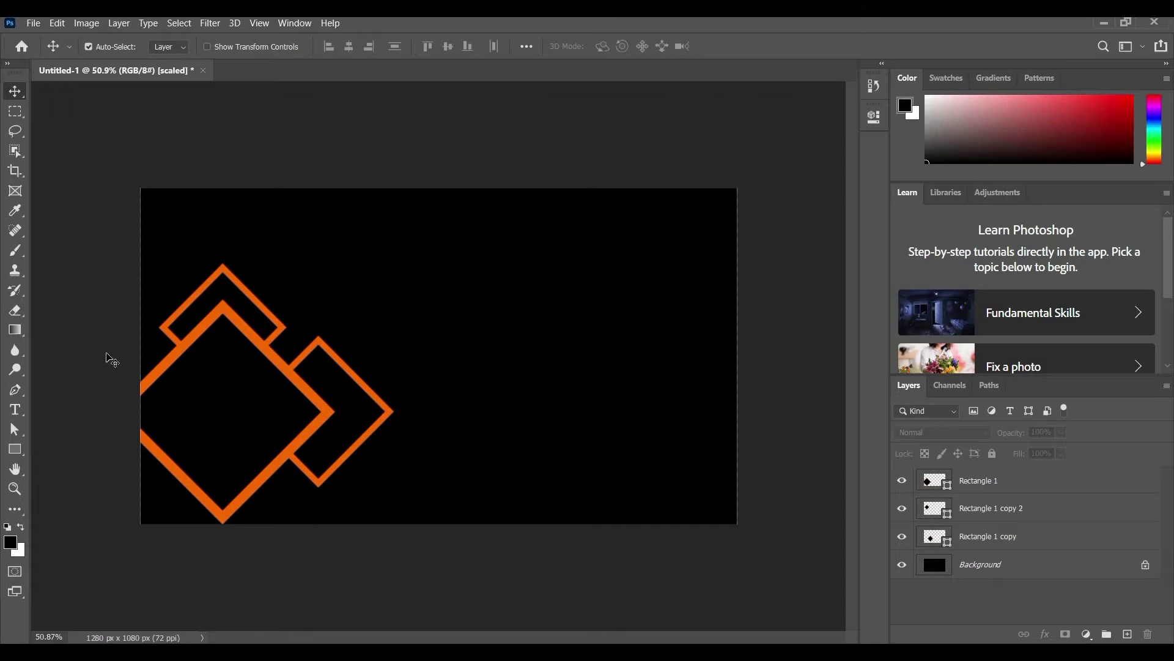
- Draw a small 57 x 85 px orange-outlined rectangle near the top centre of the card
left_click_drag(20, 452, 63, 452)
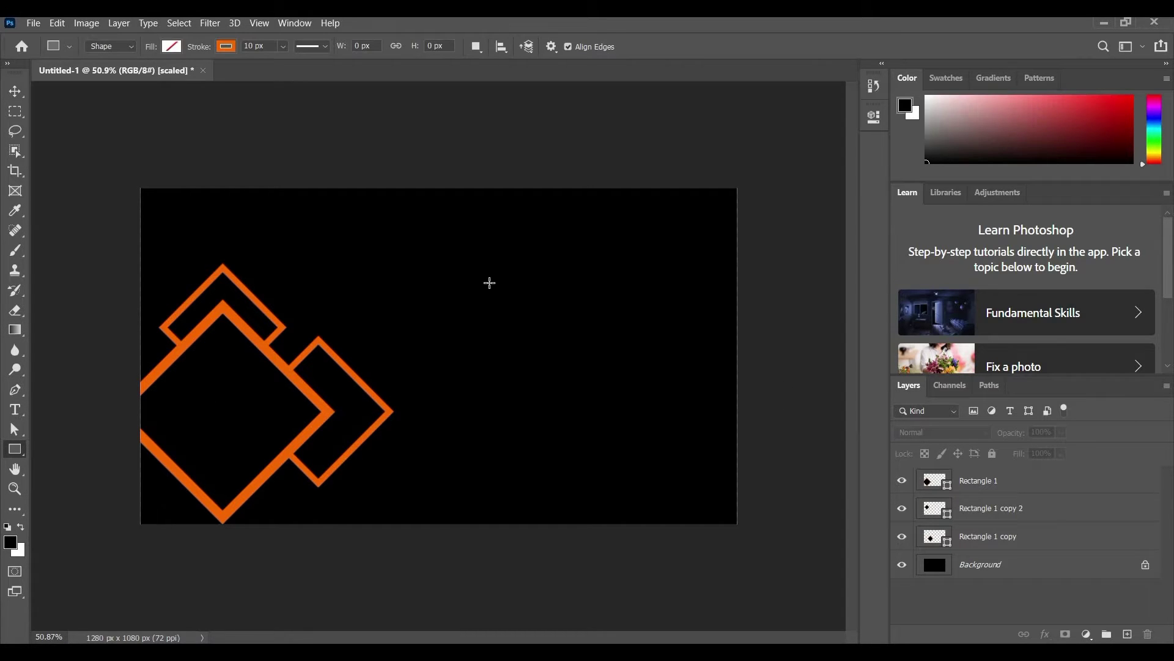
left_click_drag(468, 265, 496, 281)
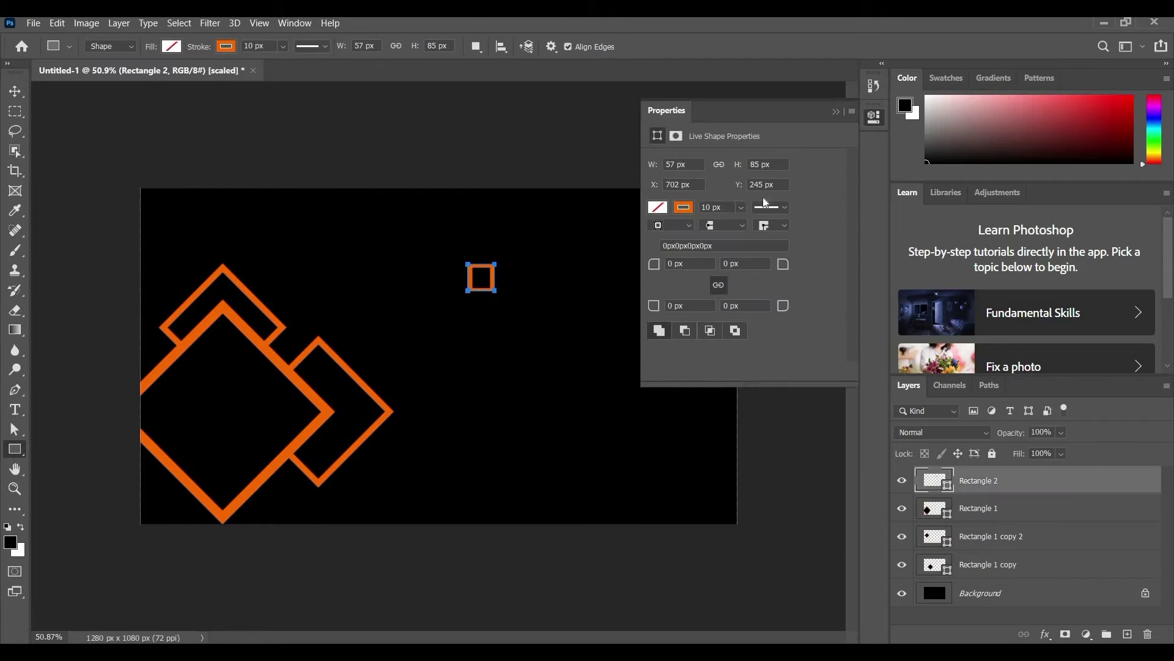
left_click(836, 111)
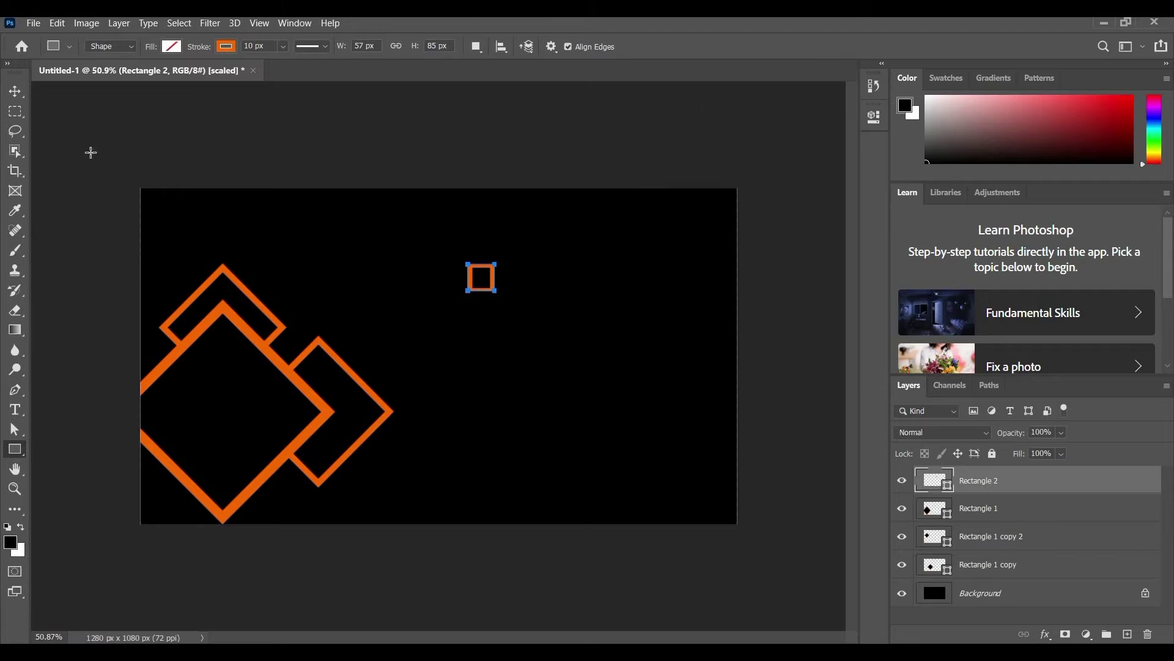
left_click(14, 92)
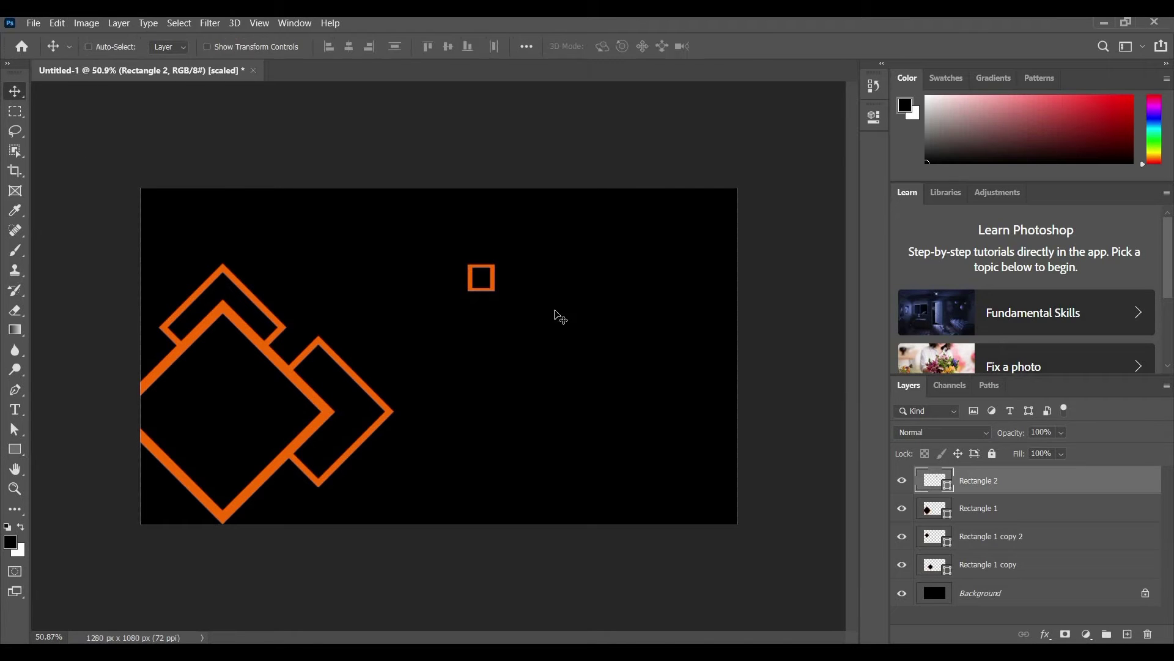
- Rotate the small rectangle 45° into a diamond and move it below the larger diamonds
key("ctrl+t")
left_click_drag(490, 308, 487, 310)
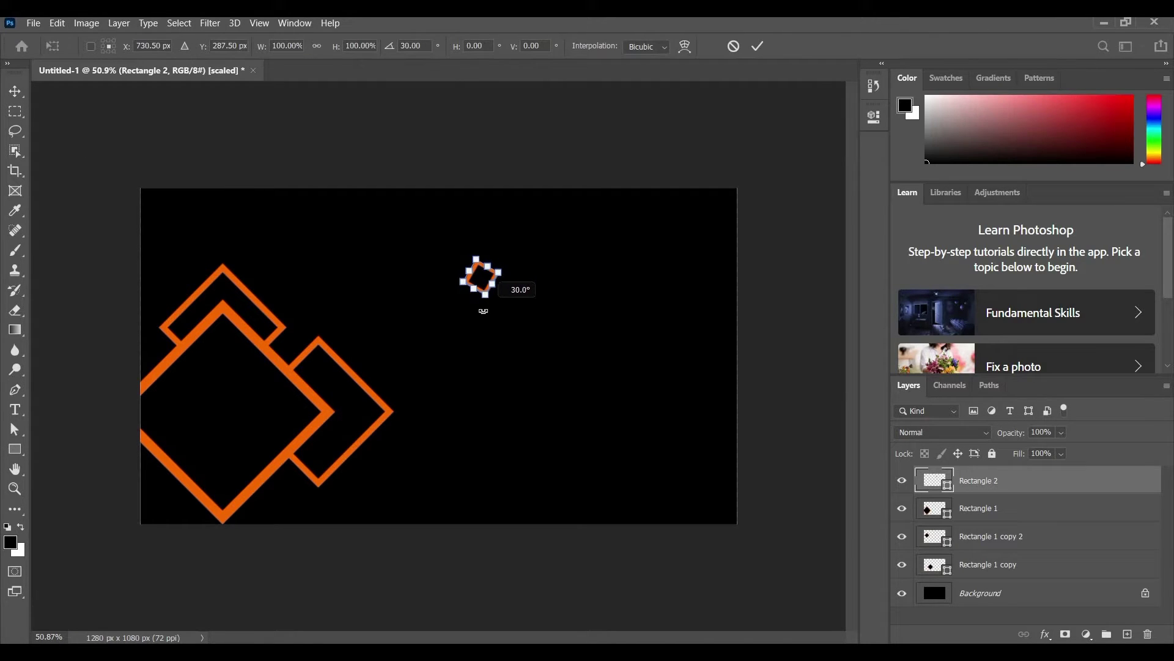
key("super")
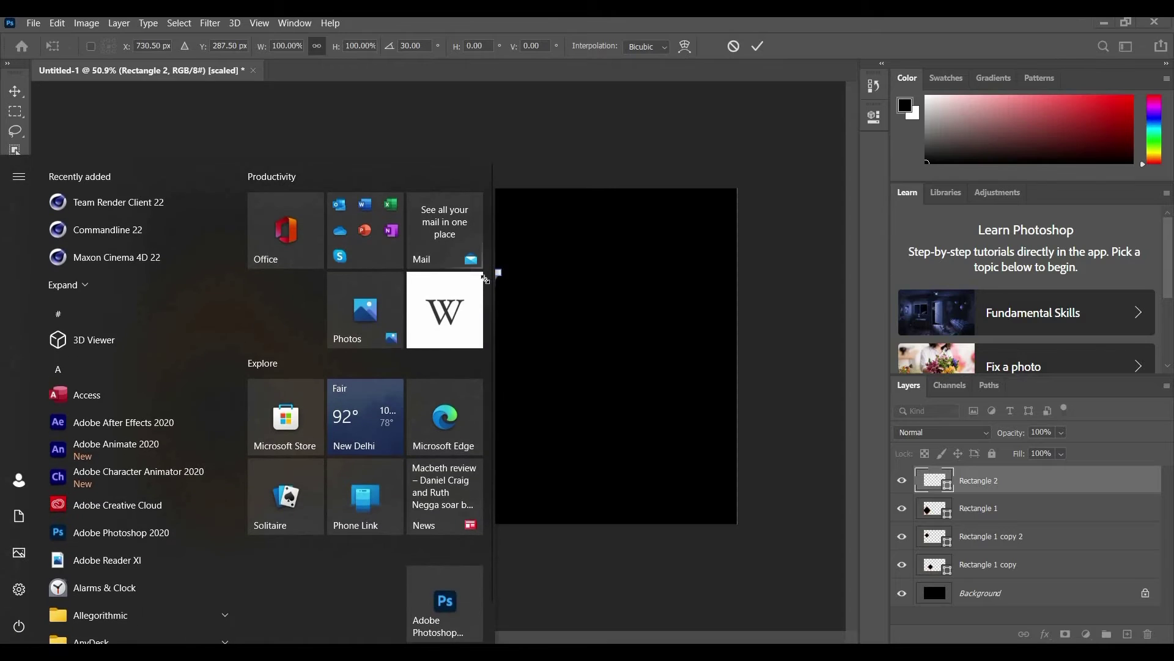
key("super")
scroll(489, 257, "up", 2)
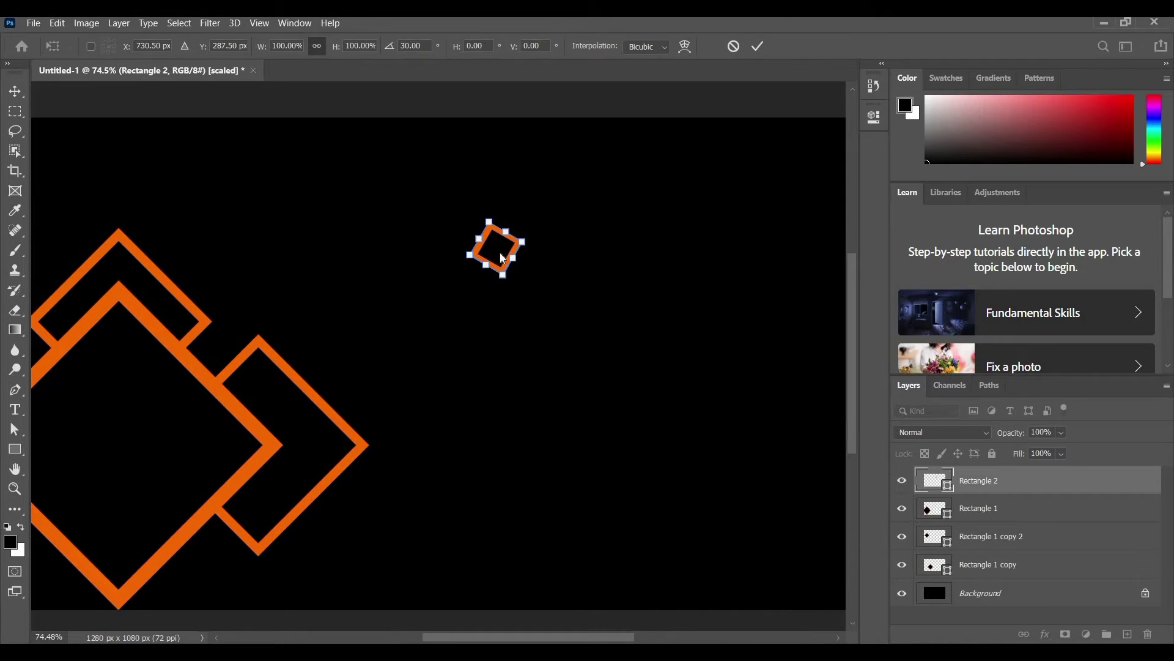
mouse_move(502, 257)
left_mouse_down()
mouse_move(209, 566)
mouse_move(229, 595)
left_mouse_up()
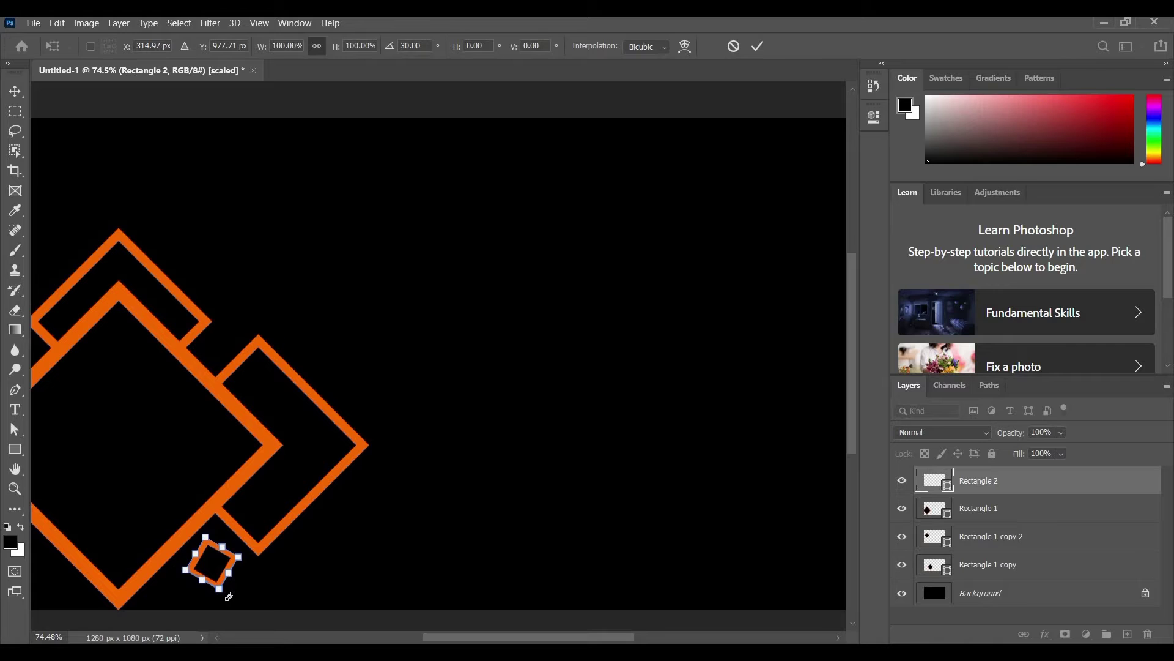
scroll(208, 589, "up", 1)
scroll(208, 589, "up", 2)
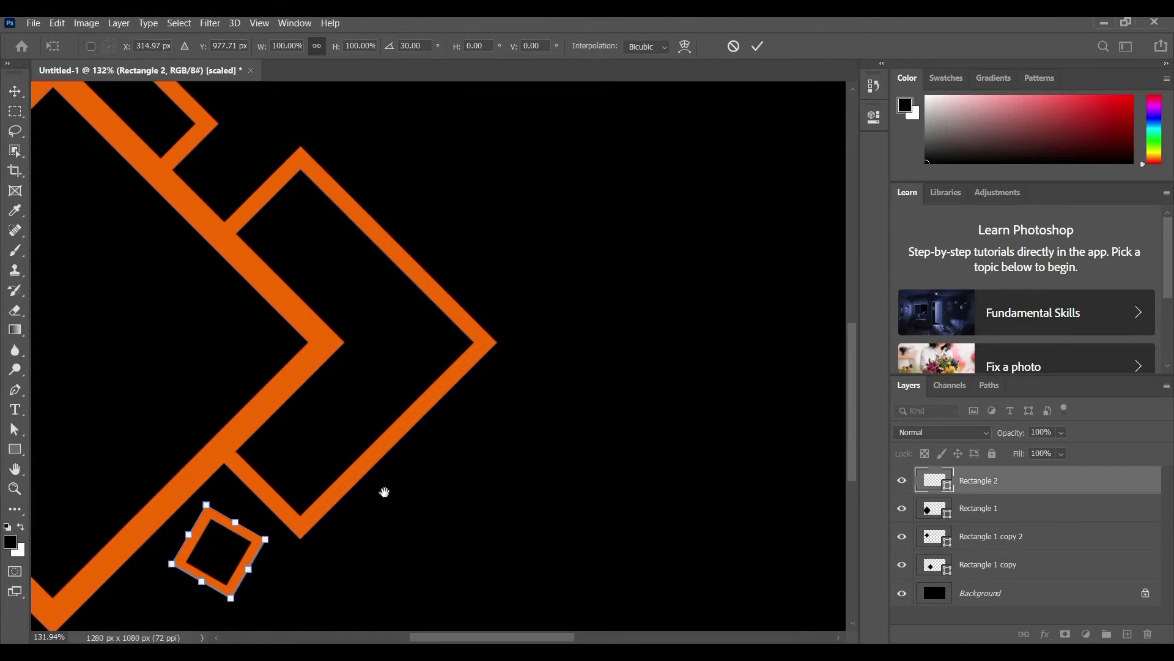
left_click_drag(384, 492, 564, 410)
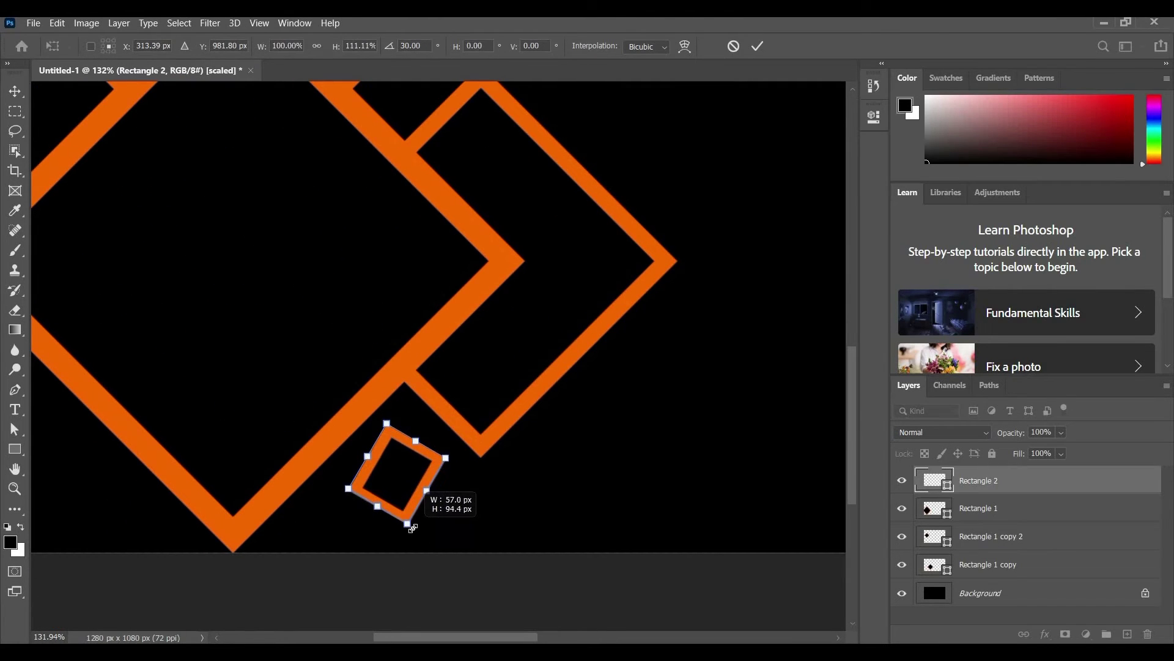
mouse_move(424, 525)
left_mouse_down()
mouse_move(396, 532)
mouse_move(401, 506)
mouse_move(400, 517)
left_mouse_up()
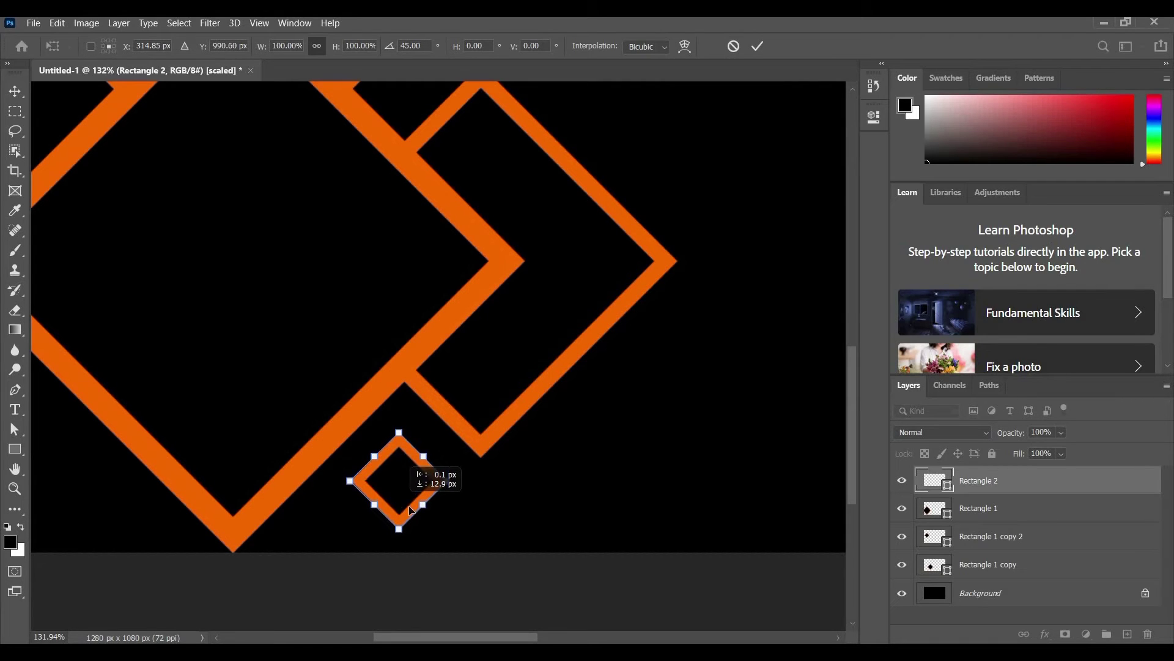
key("Return")
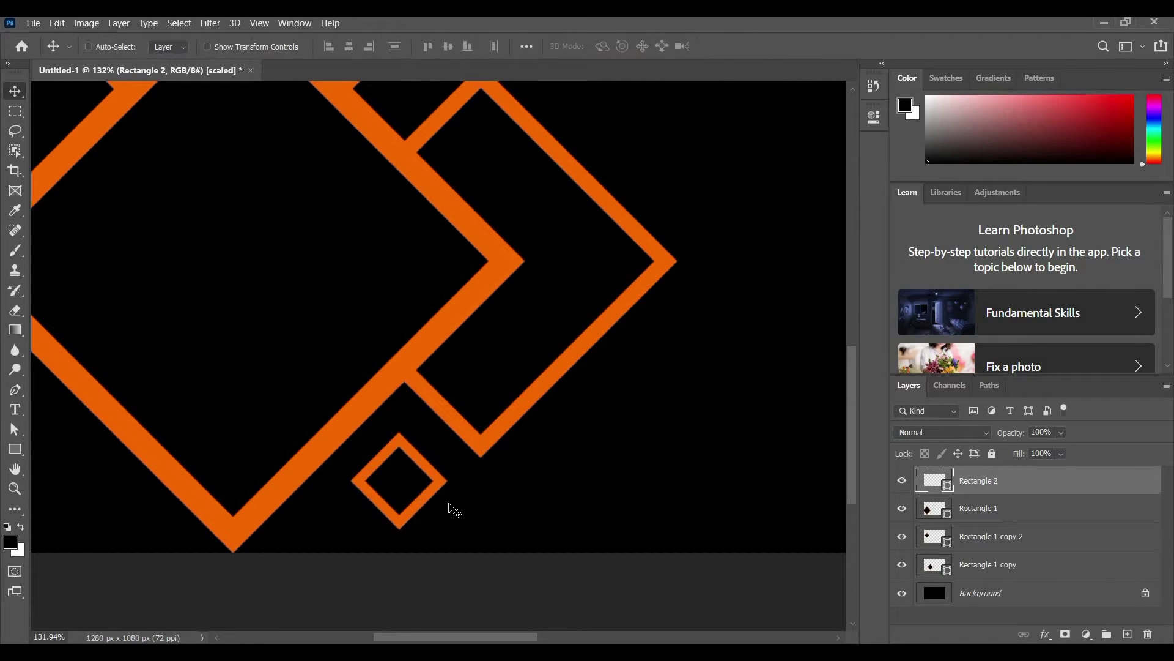
- Select all four orange shape layers and group them into Group 1
scroll(428, 489, "down", 3)
scroll(338, 446, "down", 1)
scroll(428, 465, "up", 1)
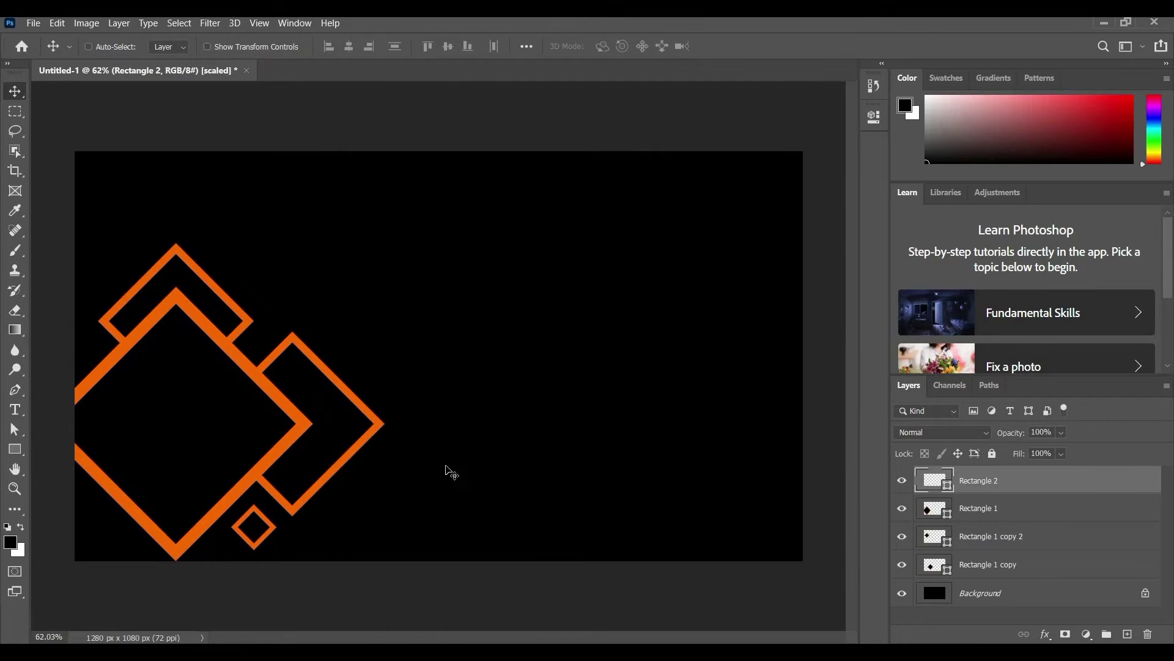
key("ctrl")
left_click(986, 566, "shift")
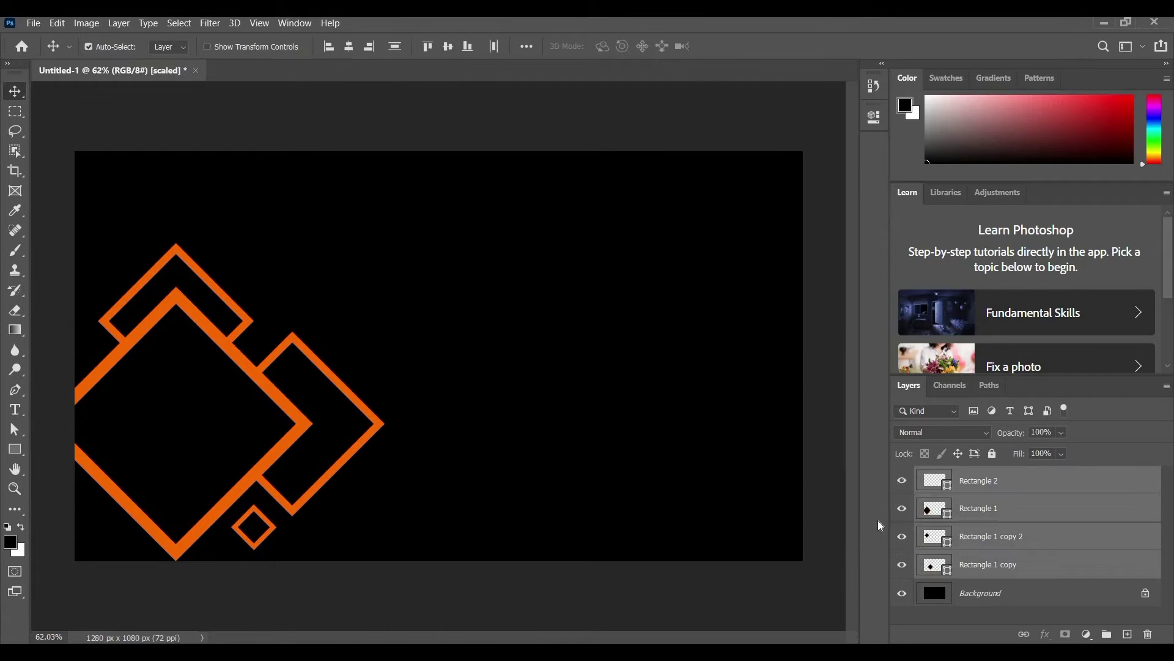
left_click(902, 480)
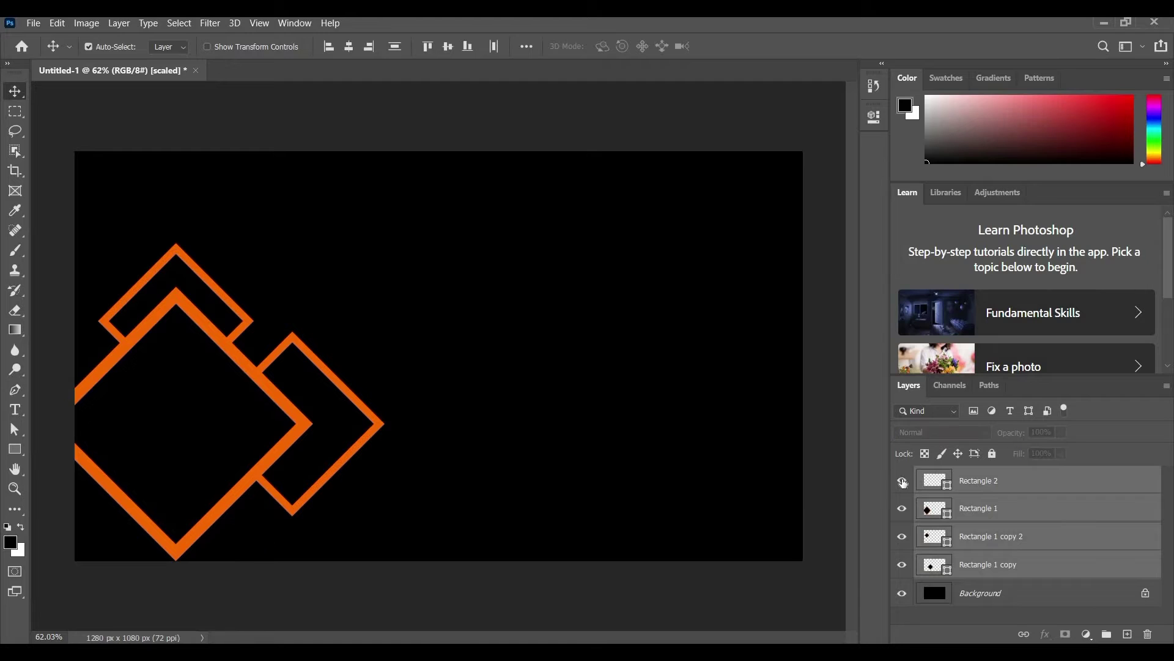
key("ctrl+g")
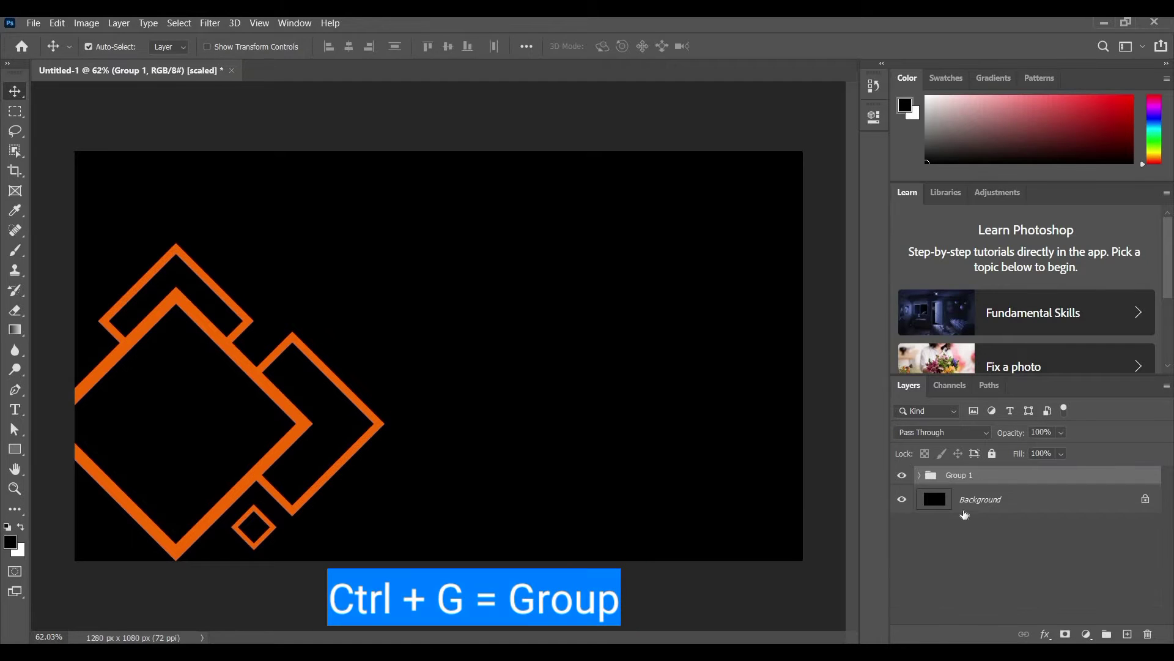
left_click(902, 476)
left_click(506, 441)
scroll(506, 441, "down", 2)
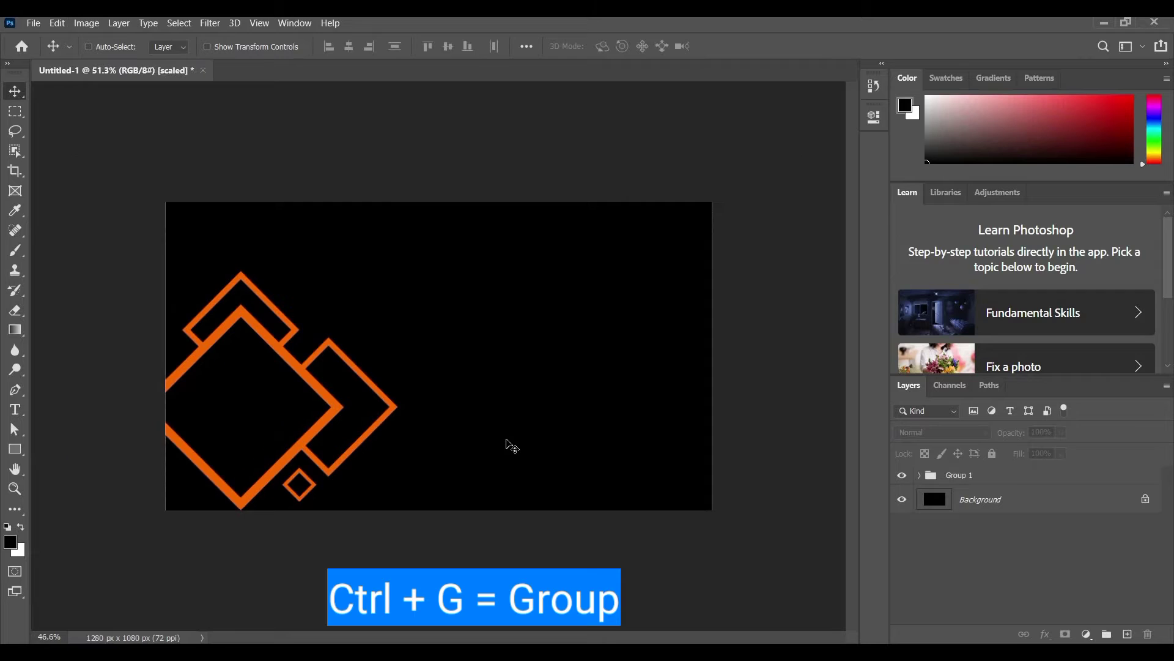
- Draw a long 856 x 88 px orange bar with no stroke across the lower card, nudged right
left_click(15, 451)
scroll(211, 443, "up", 1)
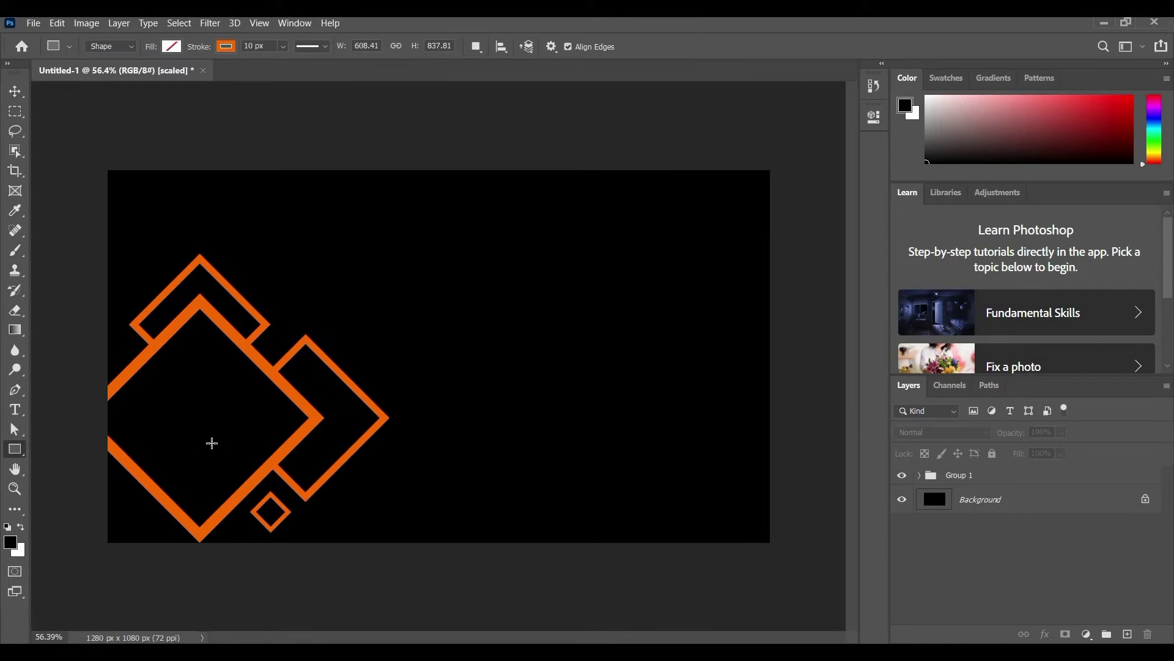
left_click(172, 47)
left_click(93, 126)
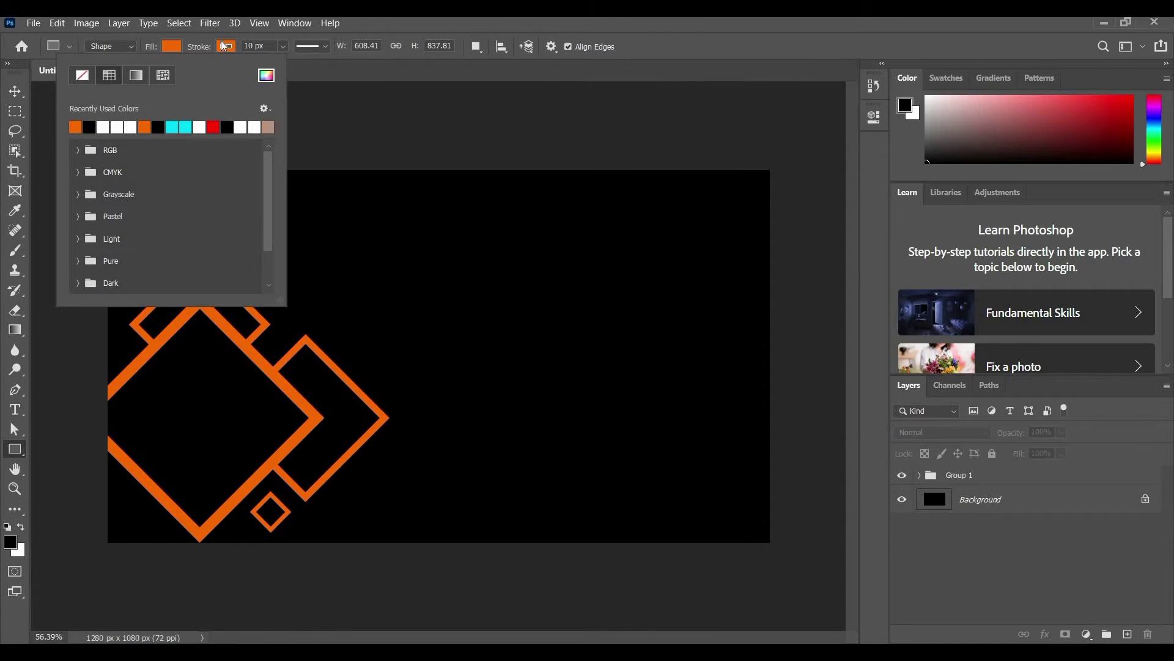
left_click(137, 77)
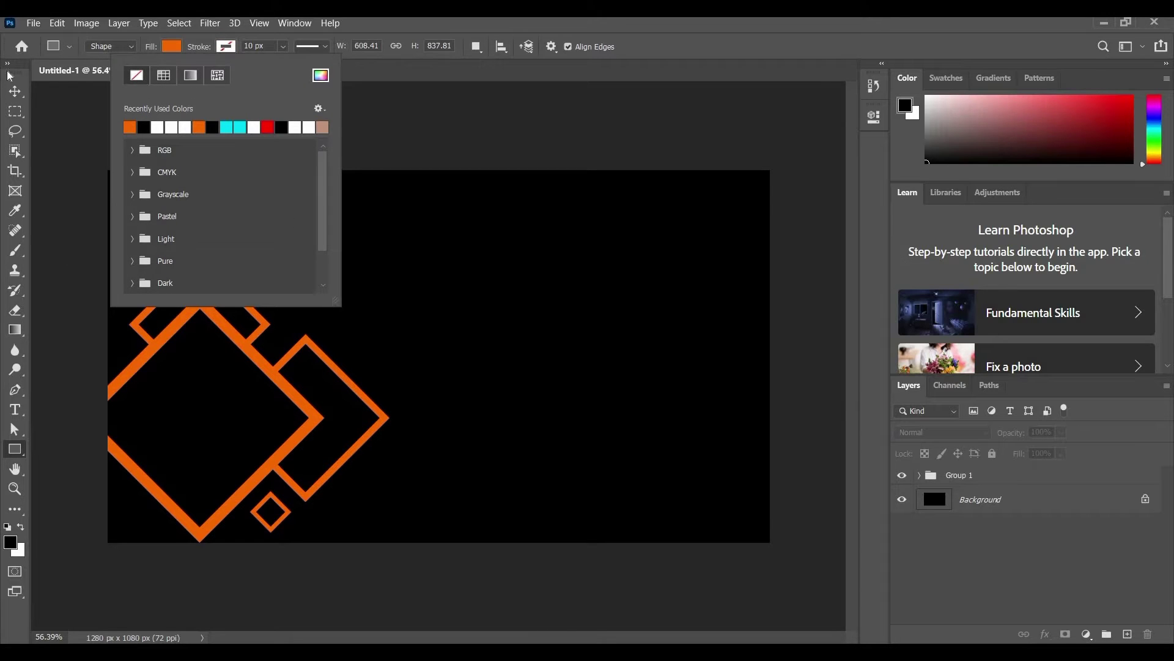
key("Escape")
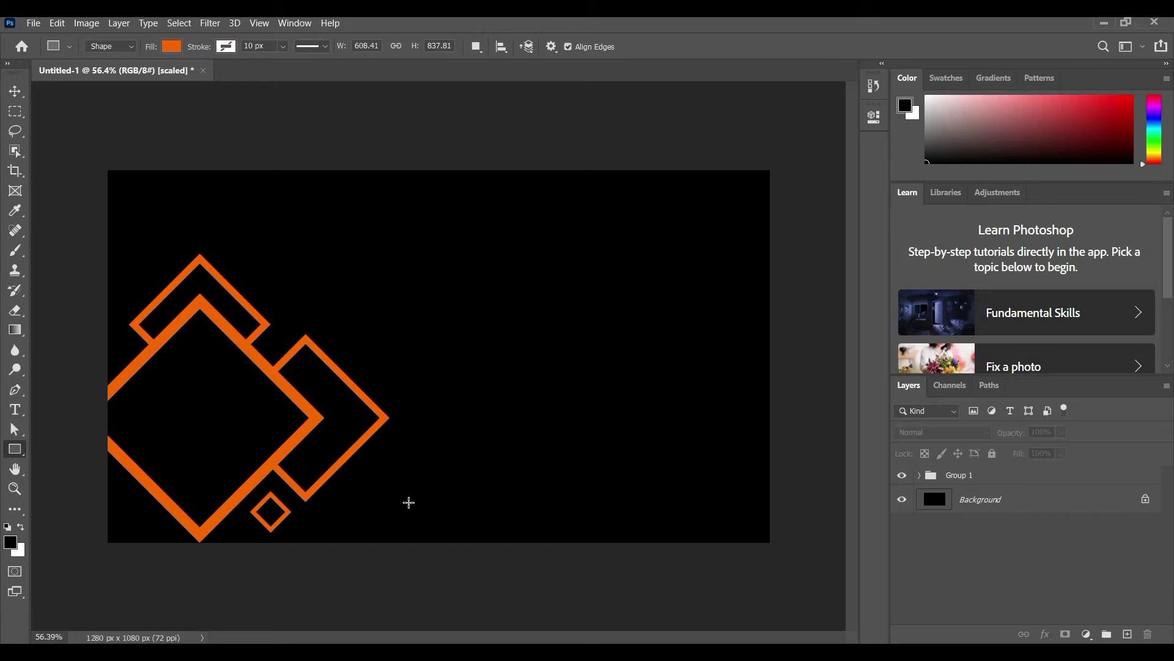
mouse_move(333, 468)
left_mouse_down()
mouse_move(776, 498)
mouse_move(765, 500)
left_mouse_up()
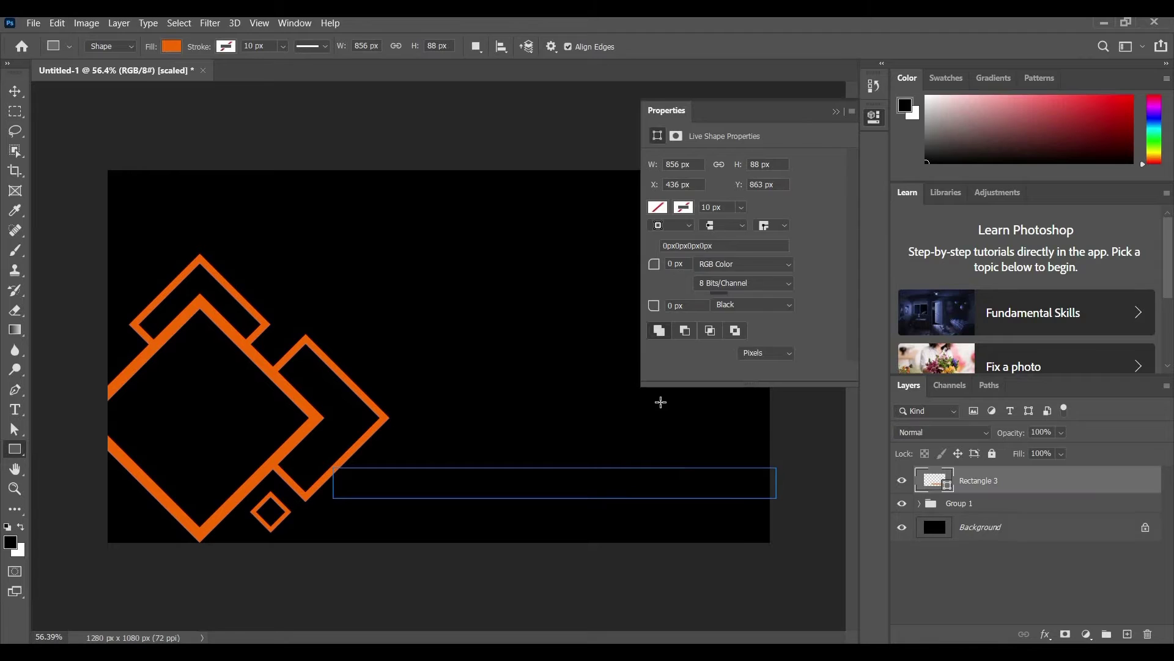
left_click(837, 116)
left_click(15, 91)
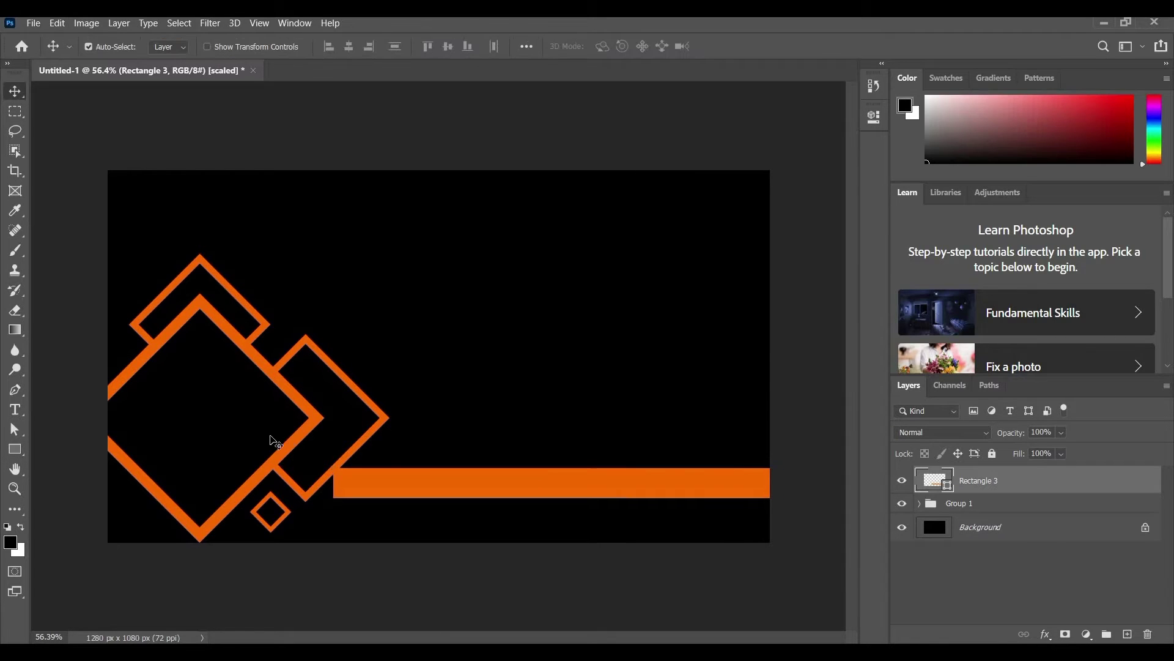
left_click_drag(365, 493, 385, 496)
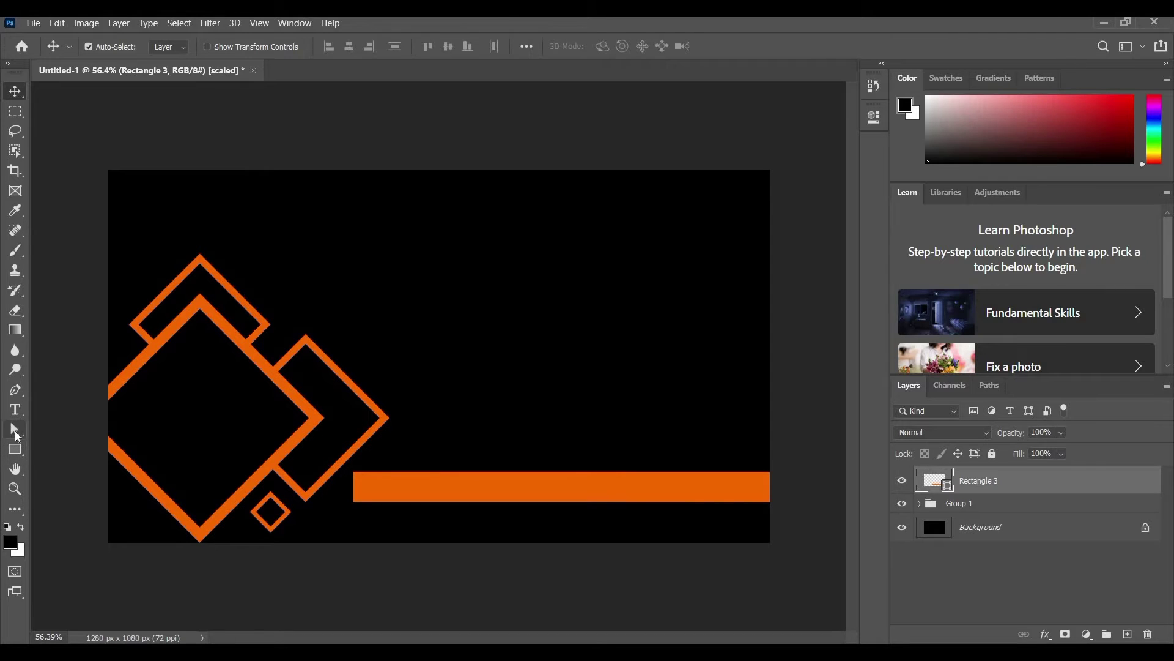
- Drag the bar's top-left anchor right to slant its left end, converting it to a path
left_click_drag(15, 430, 59, 431)
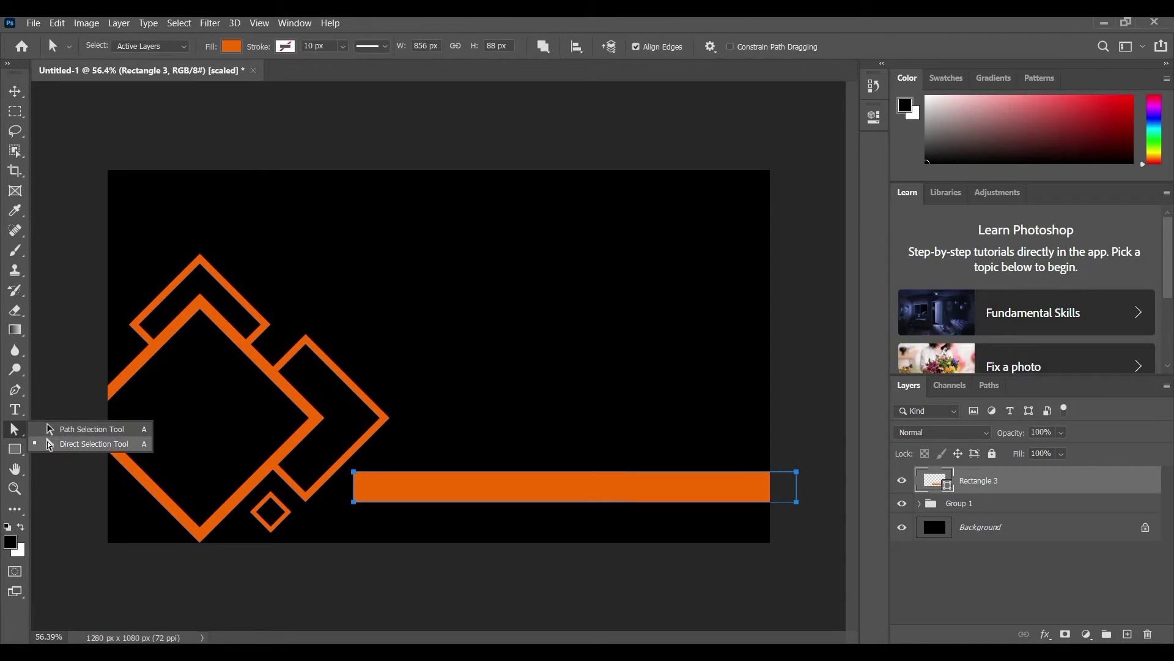
left_click(50, 444)
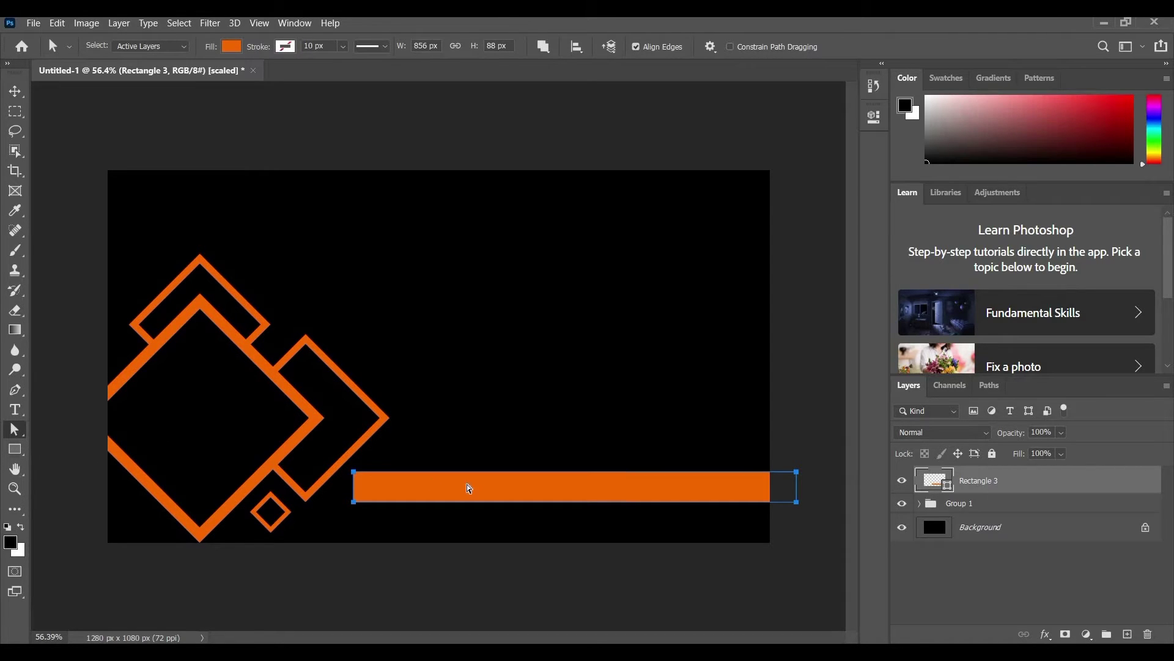
left_click(355, 472)
left_click_drag(356, 472, 391, 472)
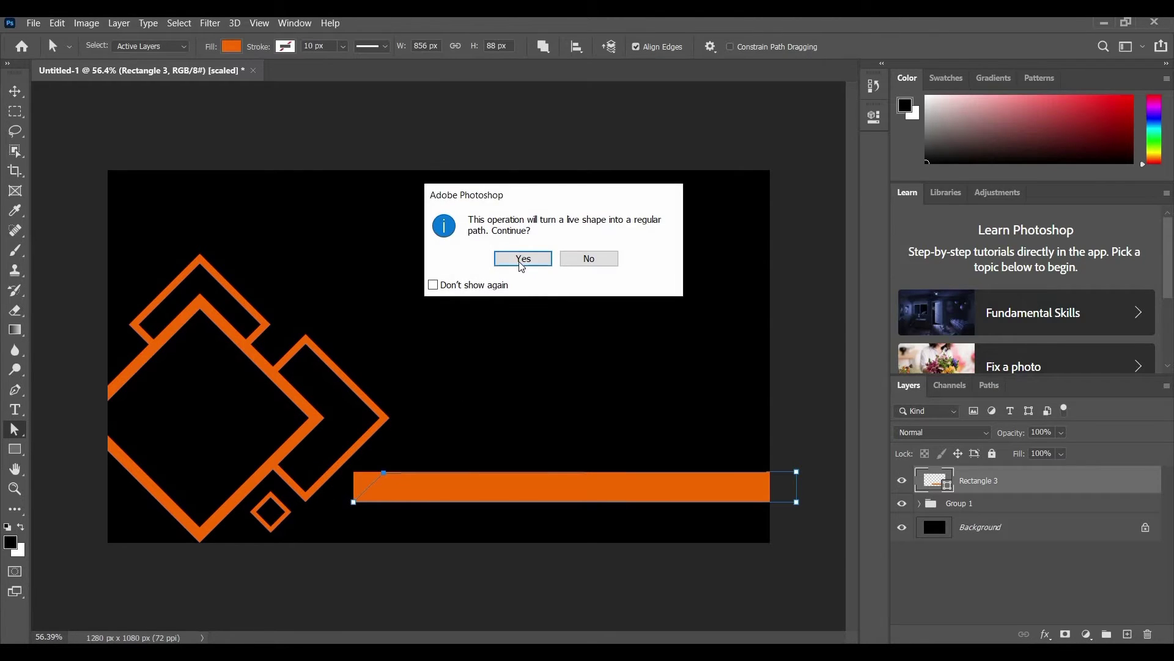
left_click(521, 264)
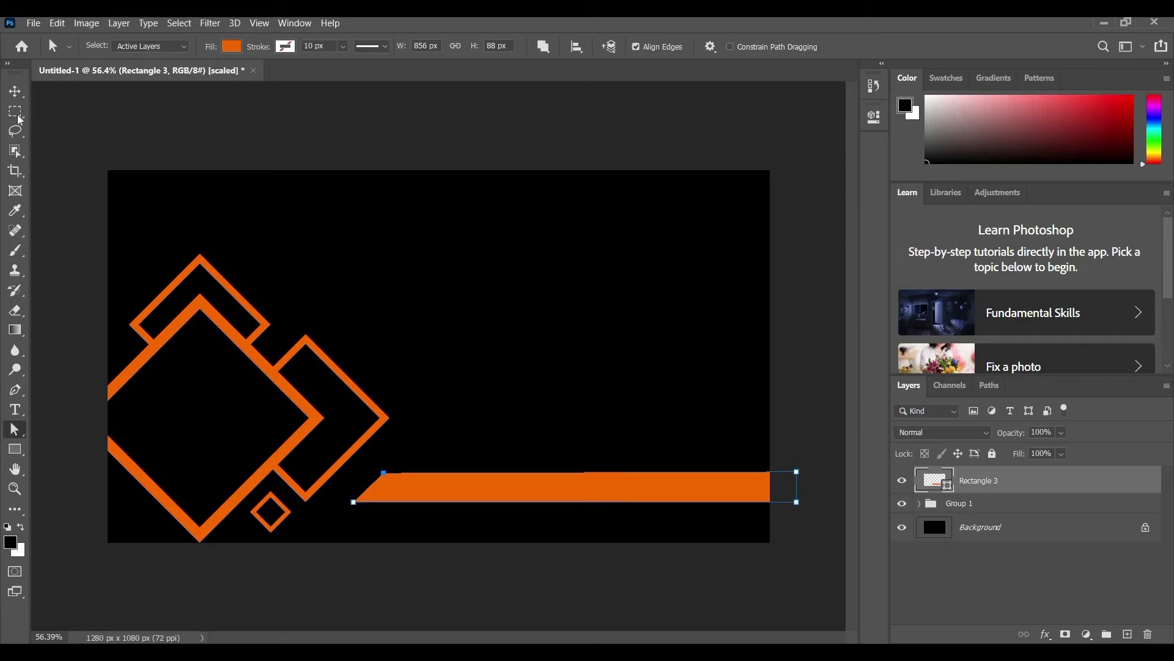
left_click(15, 91)
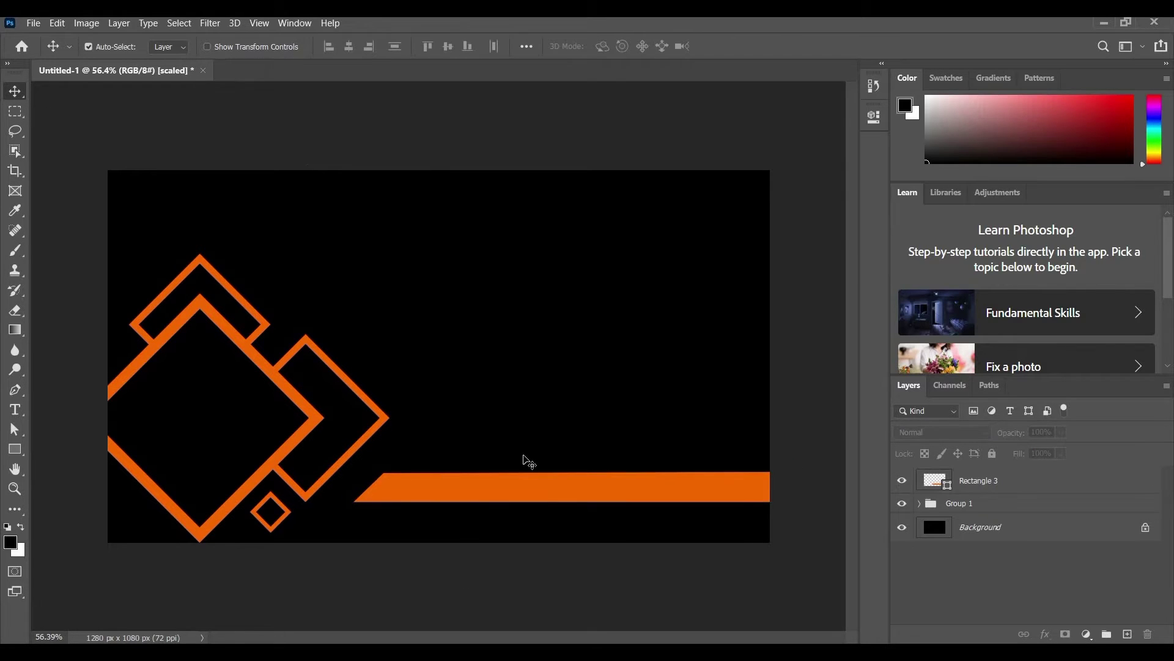
scroll(493, 470, "down", 2)
- Draw a hexagon with no fill and an orange outline near the top centre
scroll(469, 463, "up", 2)
left_click(17, 451)
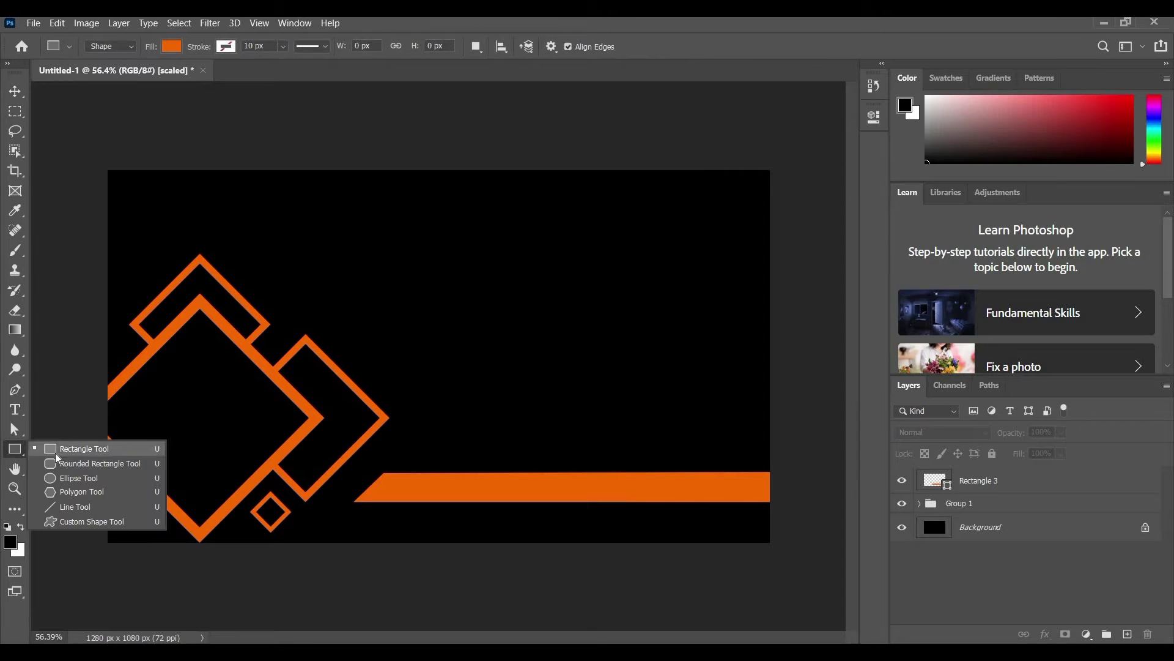
left_click(68, 492)
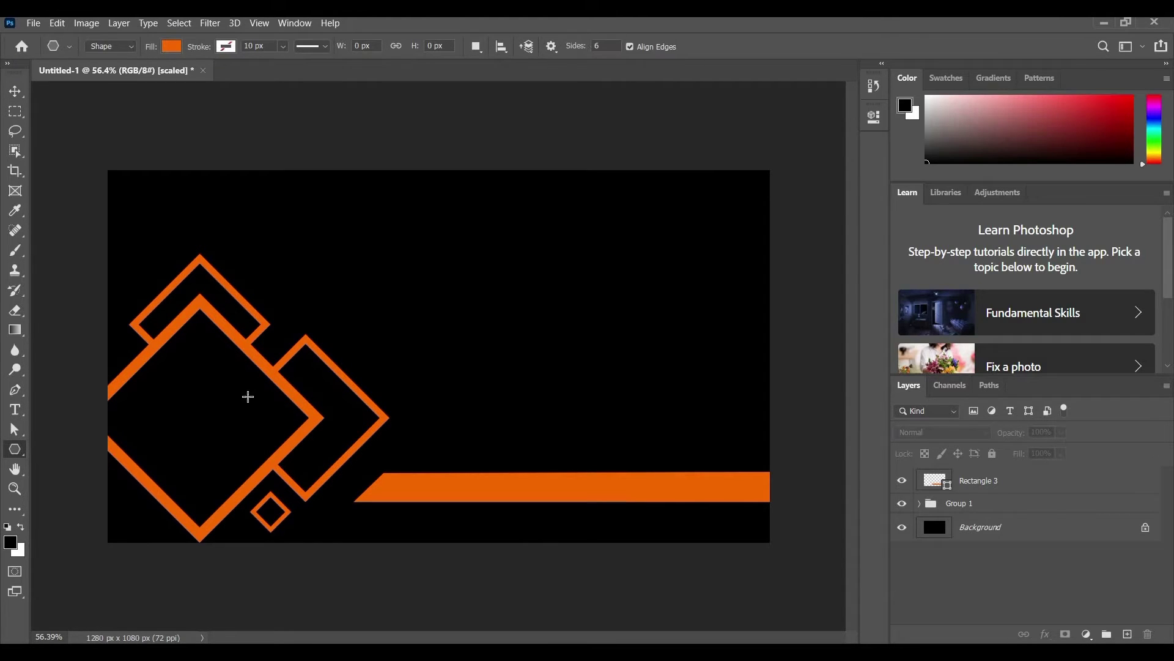
left_click(173, 46)
left_click(89, 83)
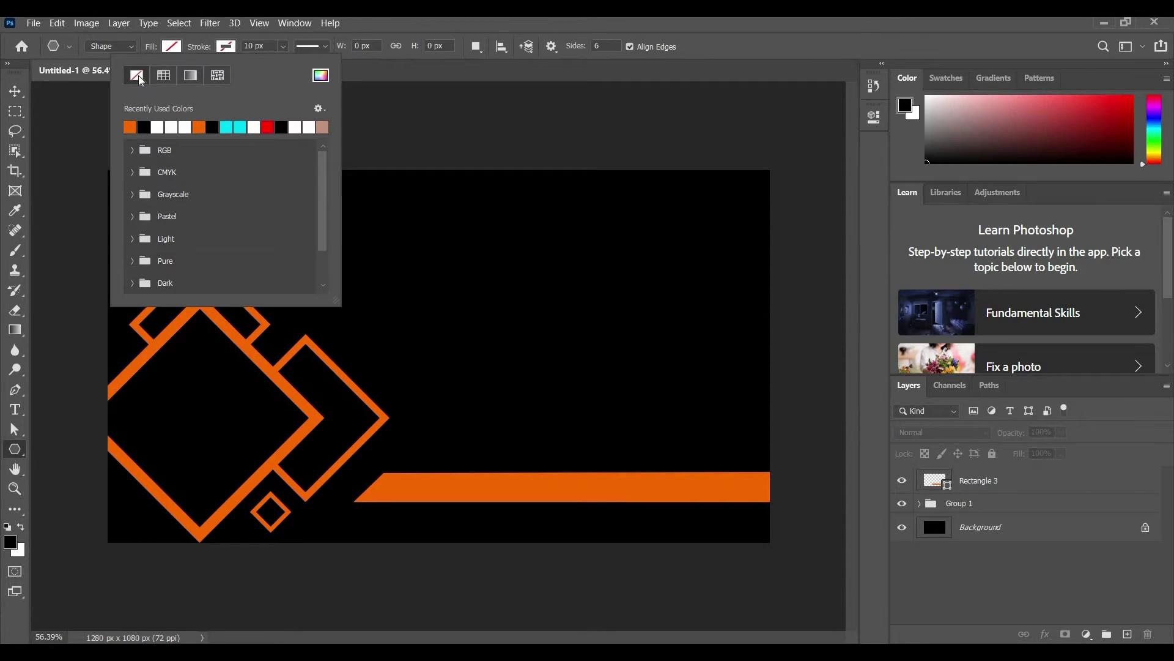
left_click(130, 126)
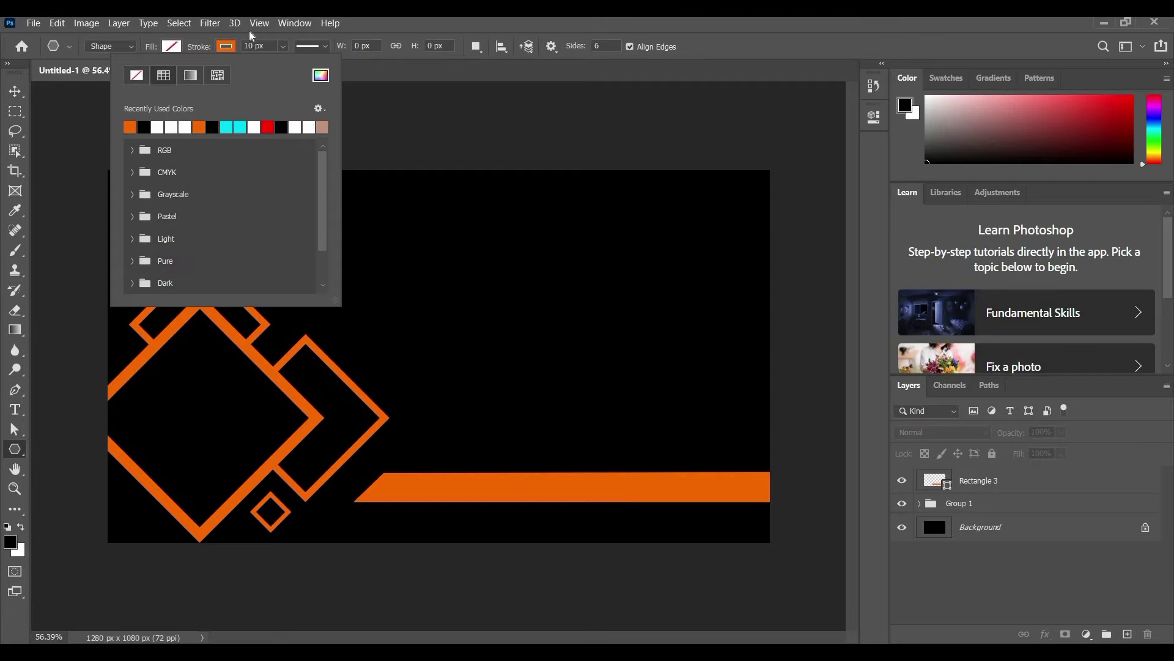
left_click(225, 48)
left_click_drag(485, 254, 475, 263)
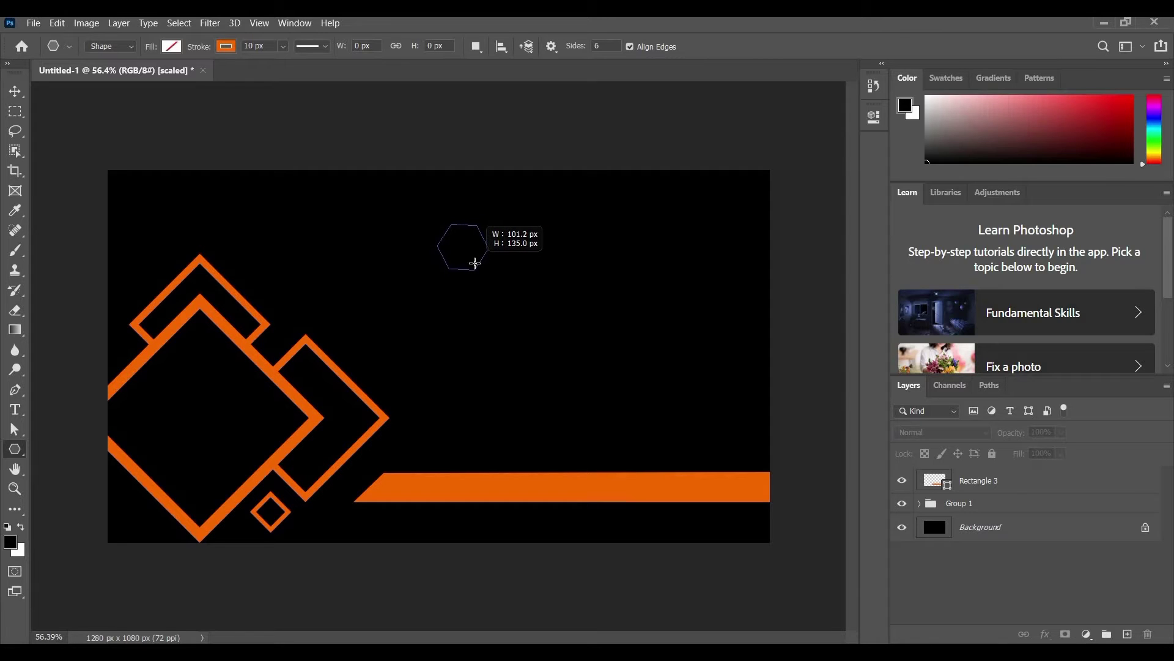
left_click_drag(475, 263, 475, 262)
- Change the hexagon's outline to white, keeping it upright
left_click(224, 47)
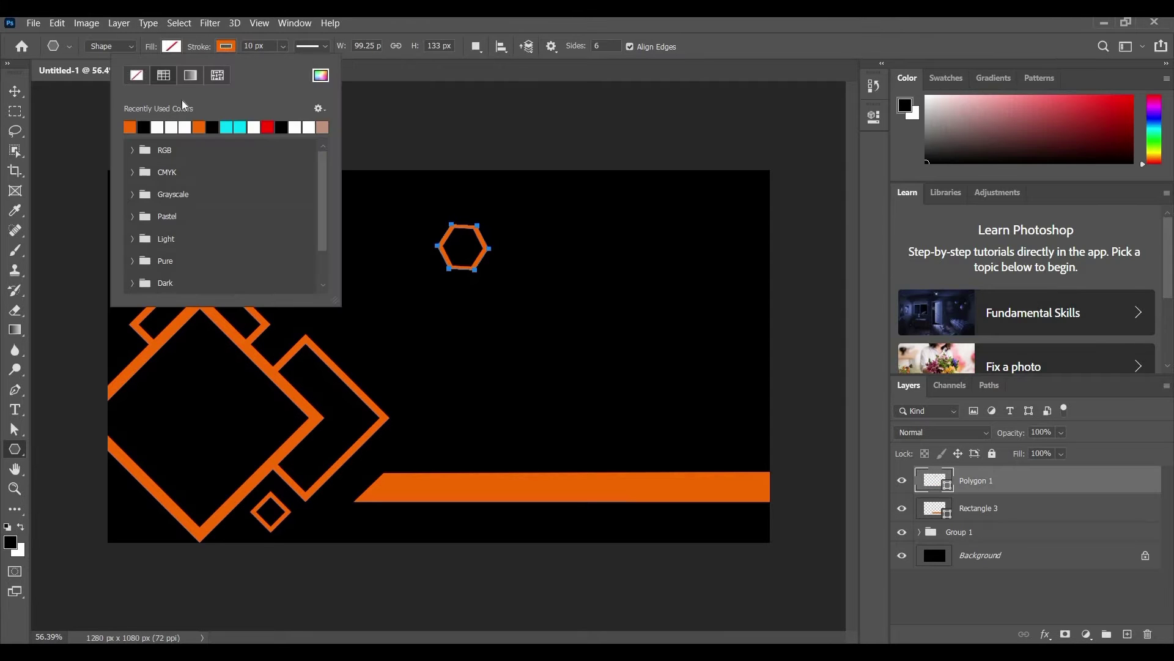
left_click(160, 127)
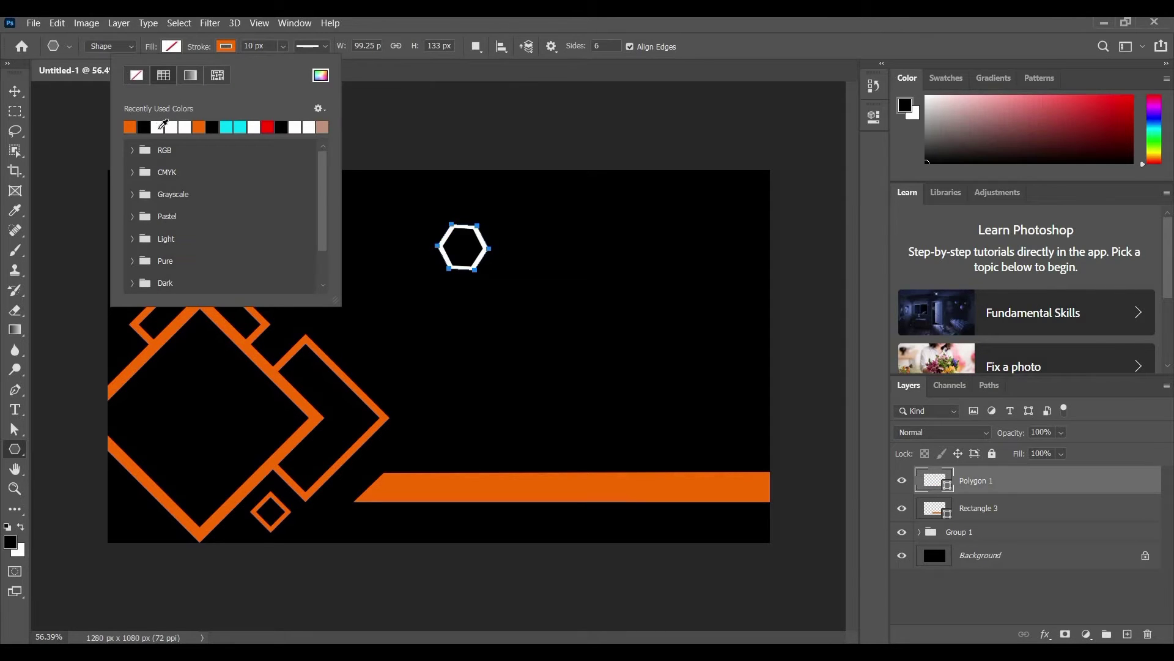
left_click(16, 91)
scroll(474, 279, "up", 3)
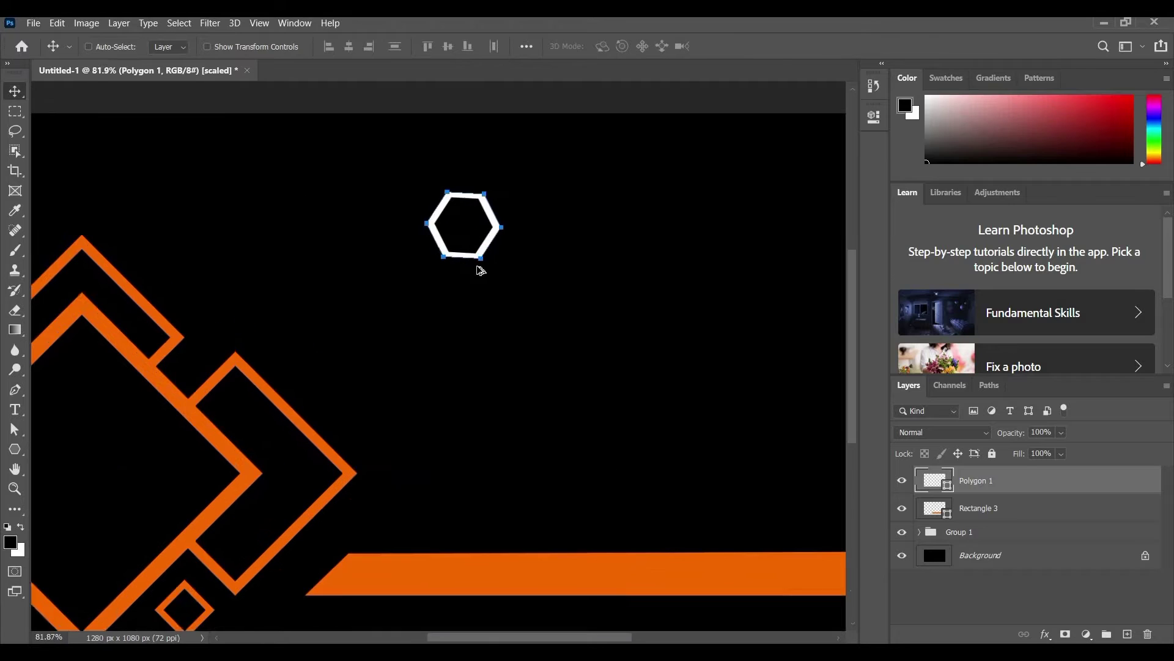
scroll(483, 266, "up", 1)
key("ctrl+t")
scroll(498, 269, "up", 2)
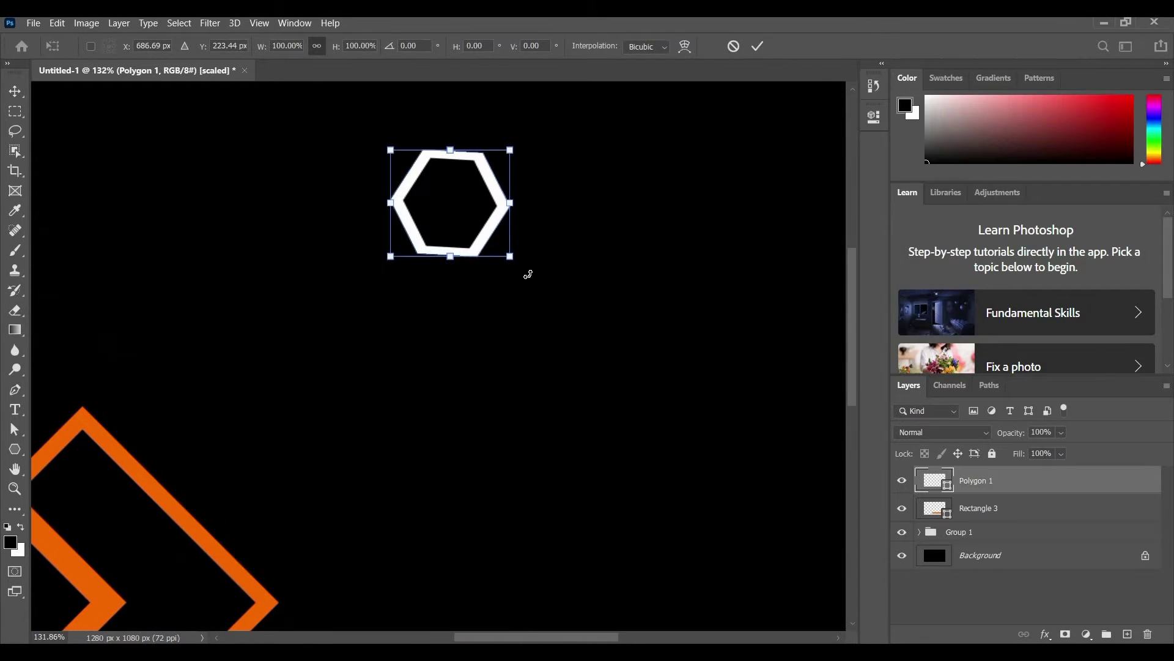
left_click_drag(528, 273, 533, 270)
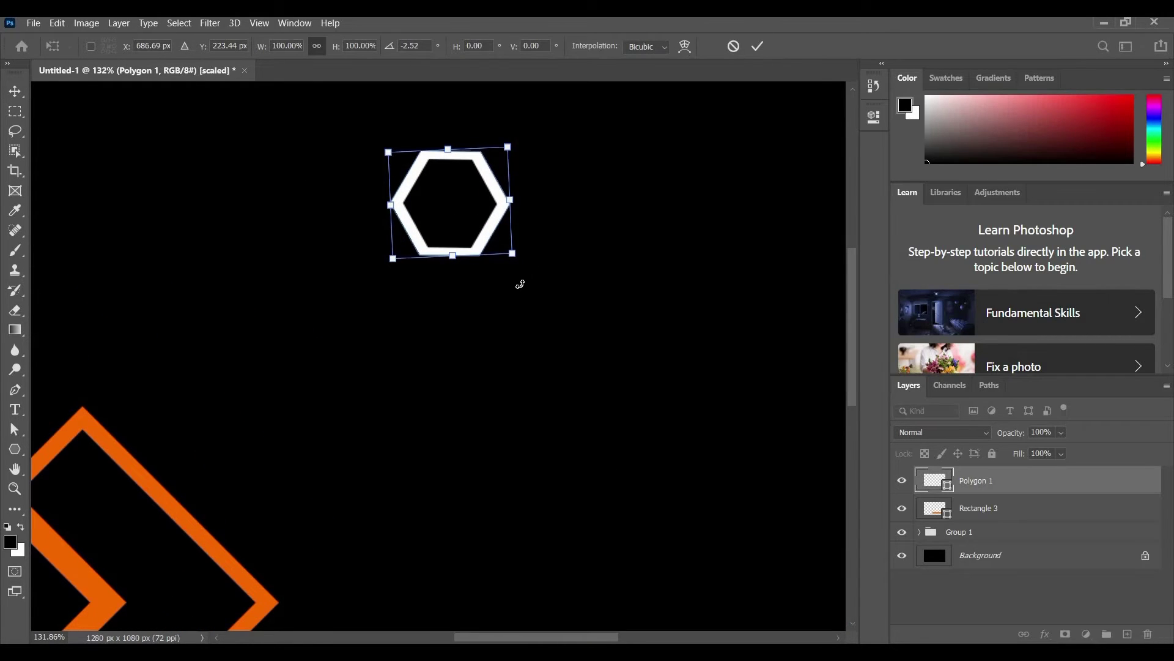
key("Escape")
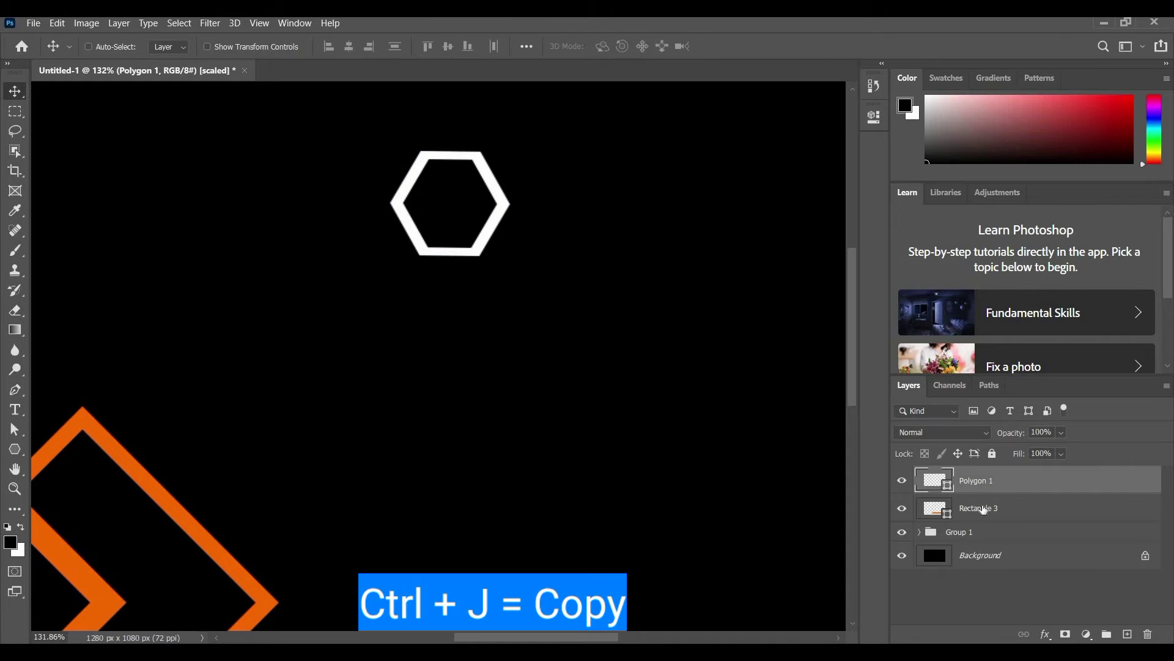
- Duplicate the hexagon, offset the copy to overlap it, and move the pair to the upper right
key("ctrl+j")
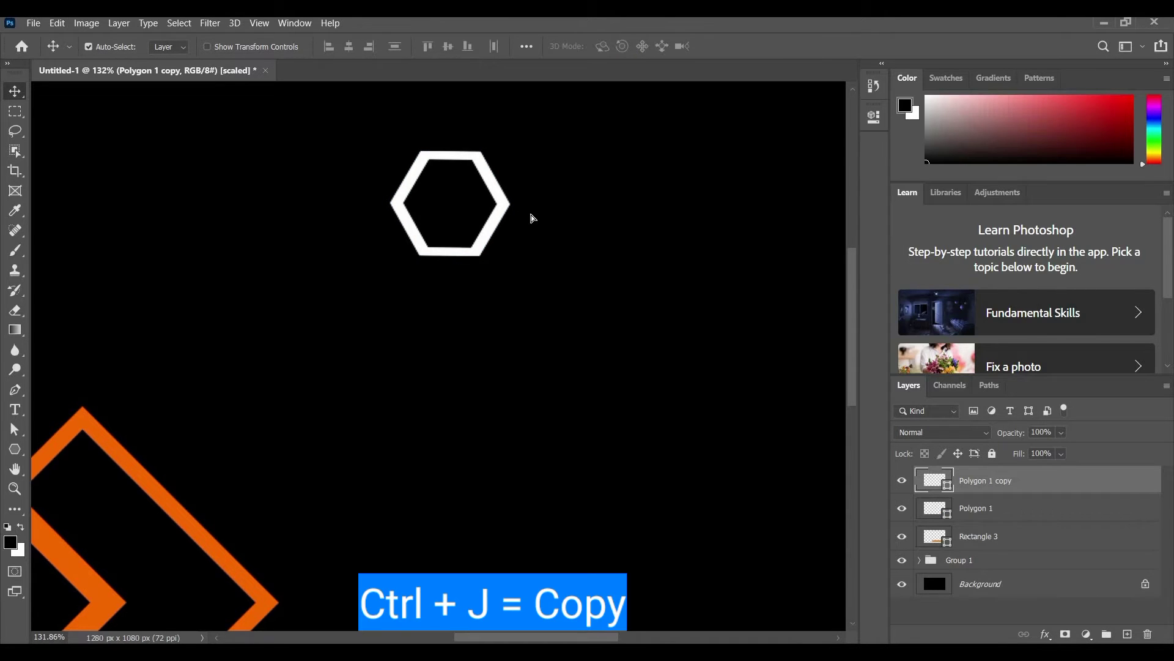
left_click_drag(531, 218, 551, 222)
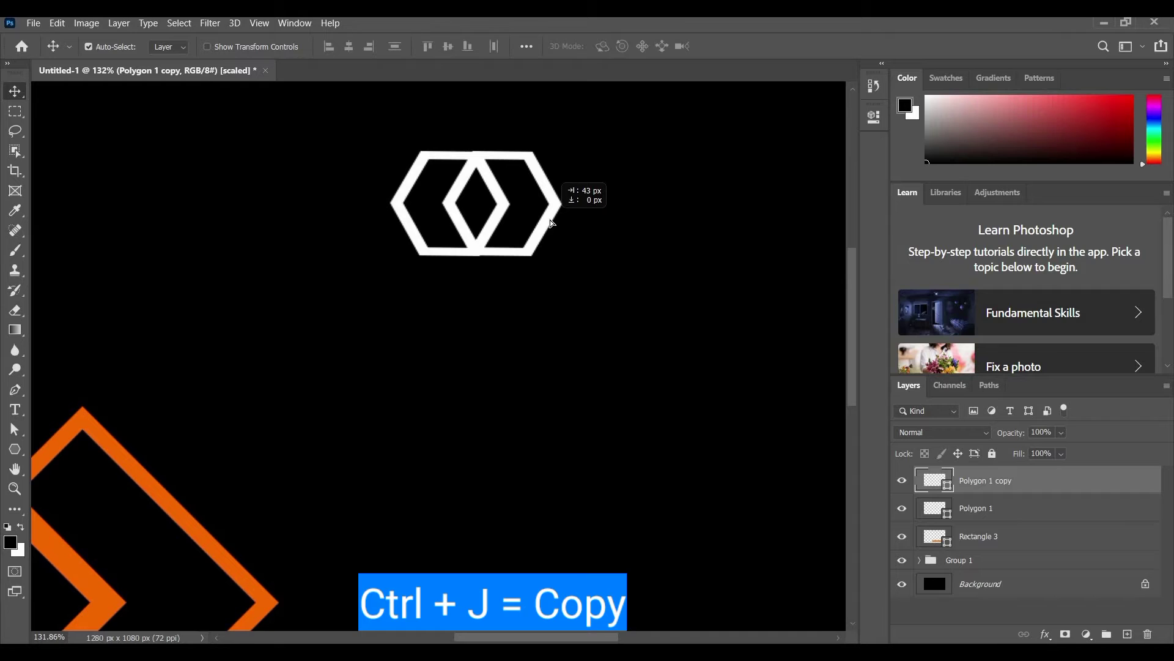
scroll(559, 228, "down", 3)
left_click_drag(562, 277, 403, 217)
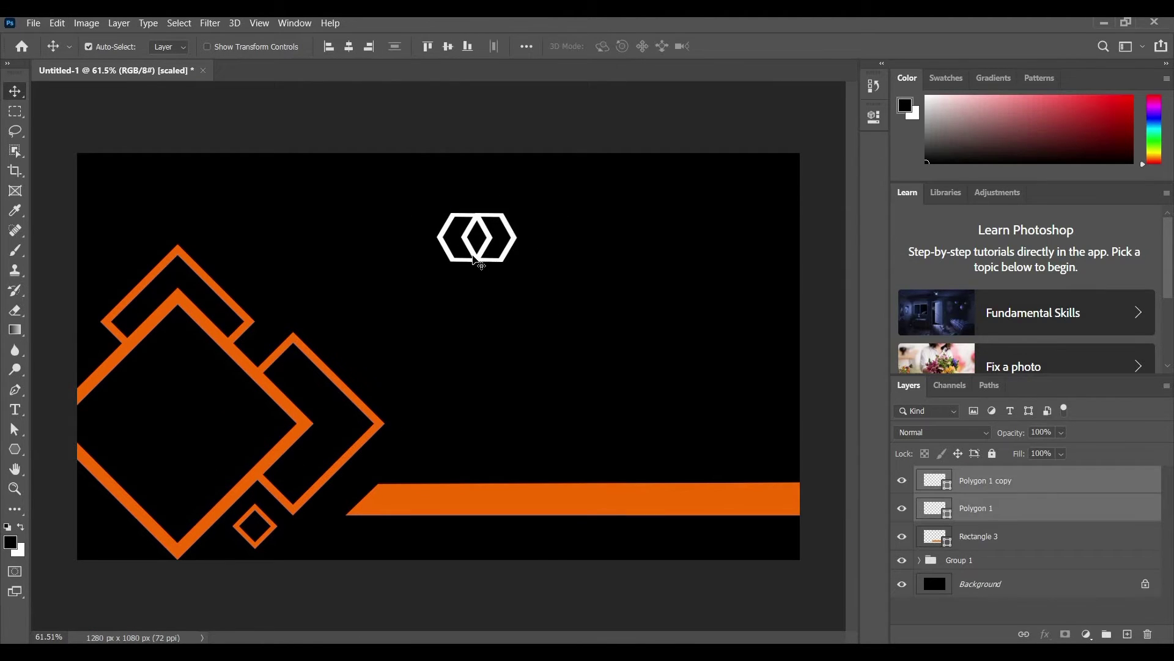
left_click_drag(473, 257, 626, 290)
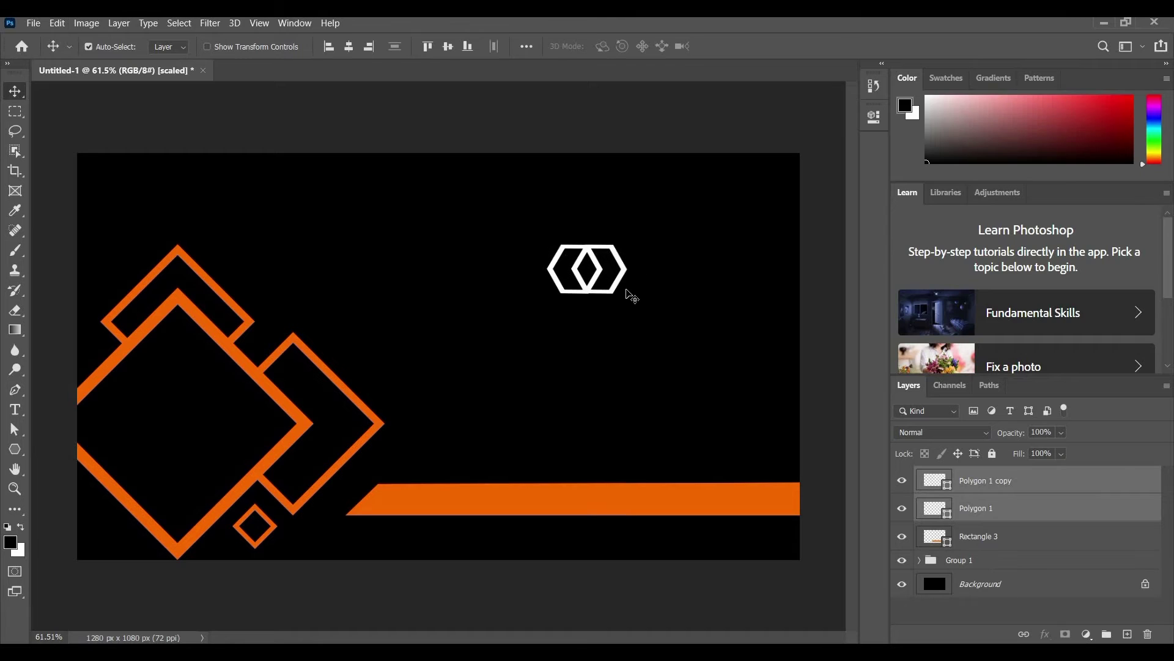
left_click(635, 337)
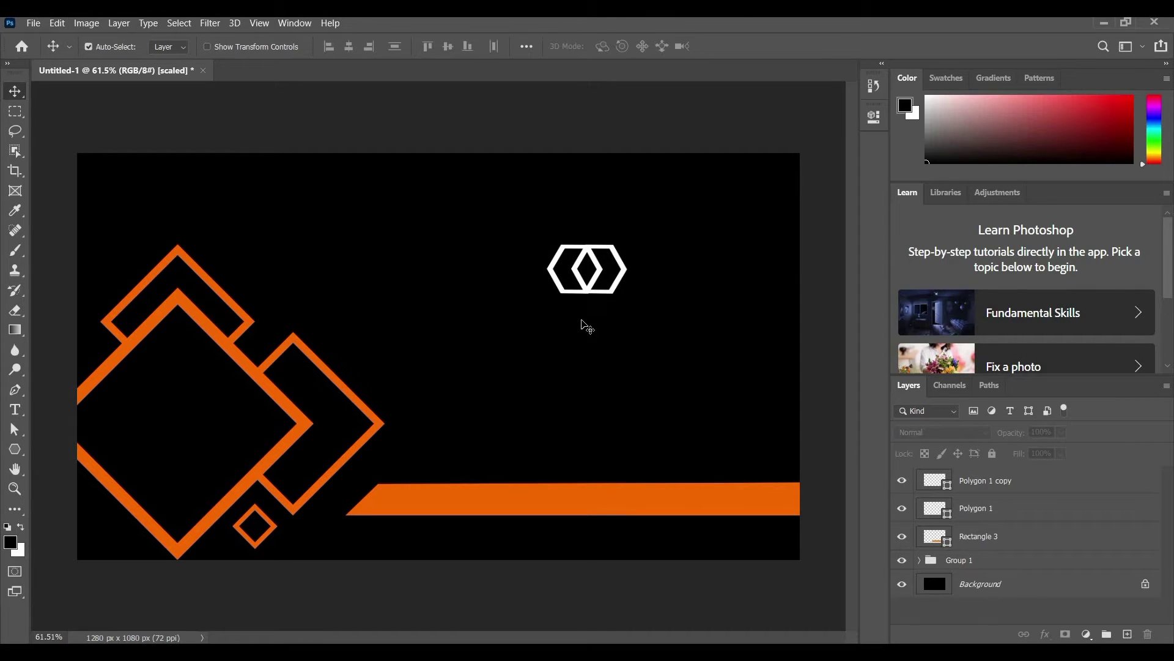
left_click_drag(641, 323, 546, 237)
mouse_move(591, 287)
left_mouse_down()
mouse_move(590, 301)
mouse_move(605, 302)
left_mouse_up()
left_click(572, 338)
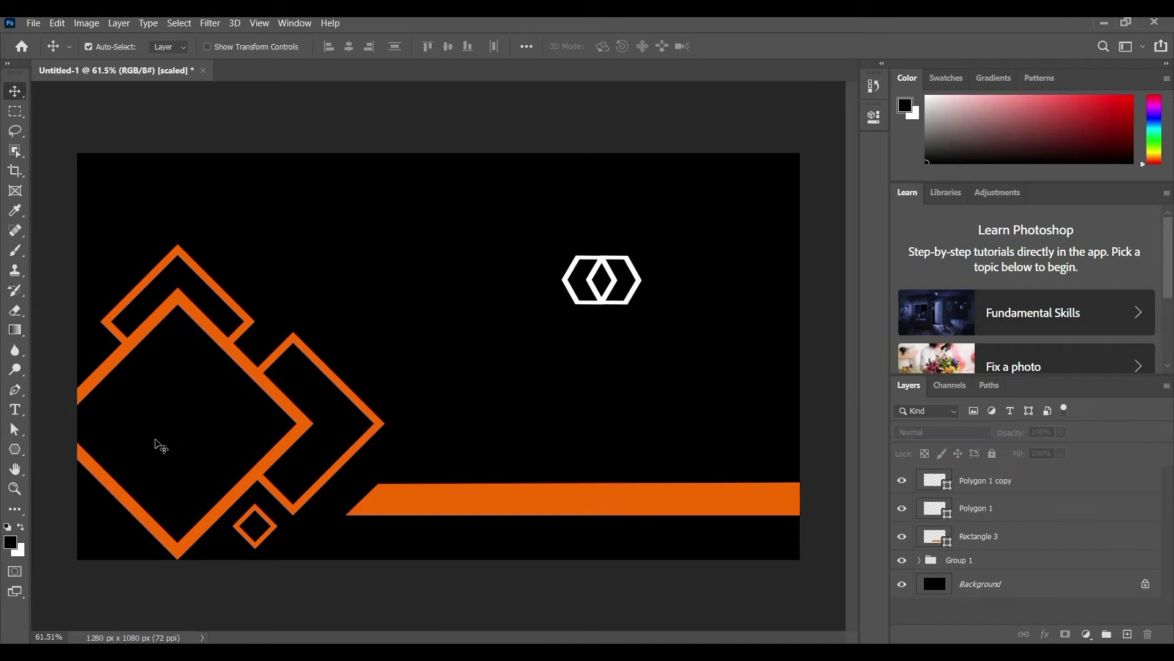
left_click(15, 410)
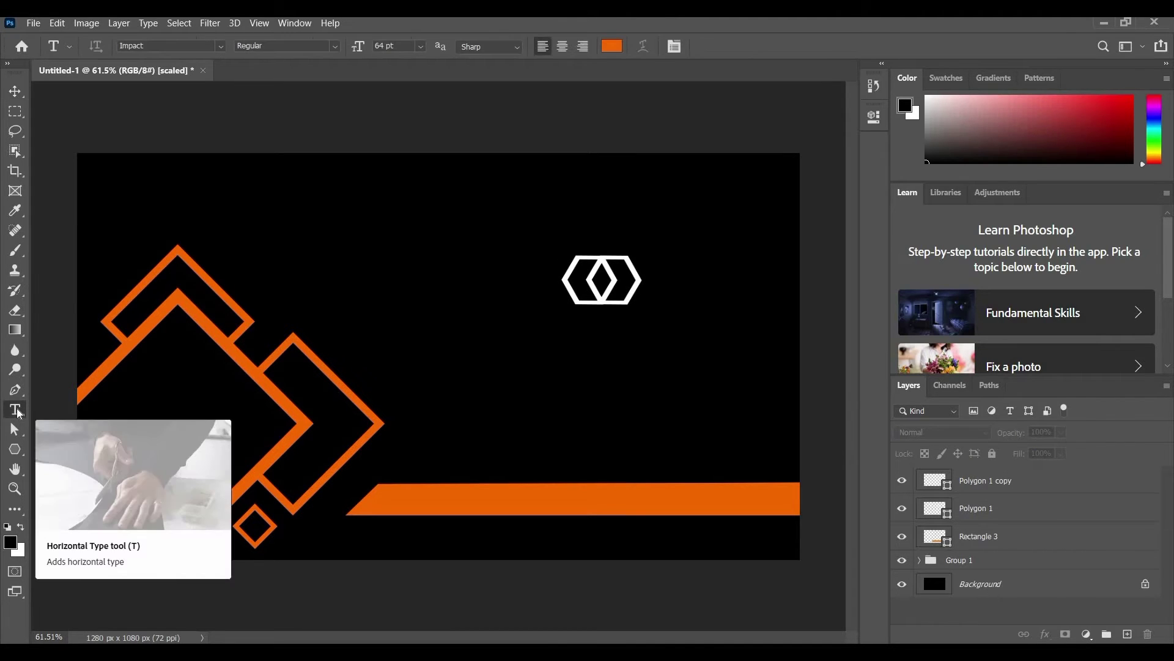
- Type 'Company Name' as a new text layer and move it up under the logo
left_click(481, 362)
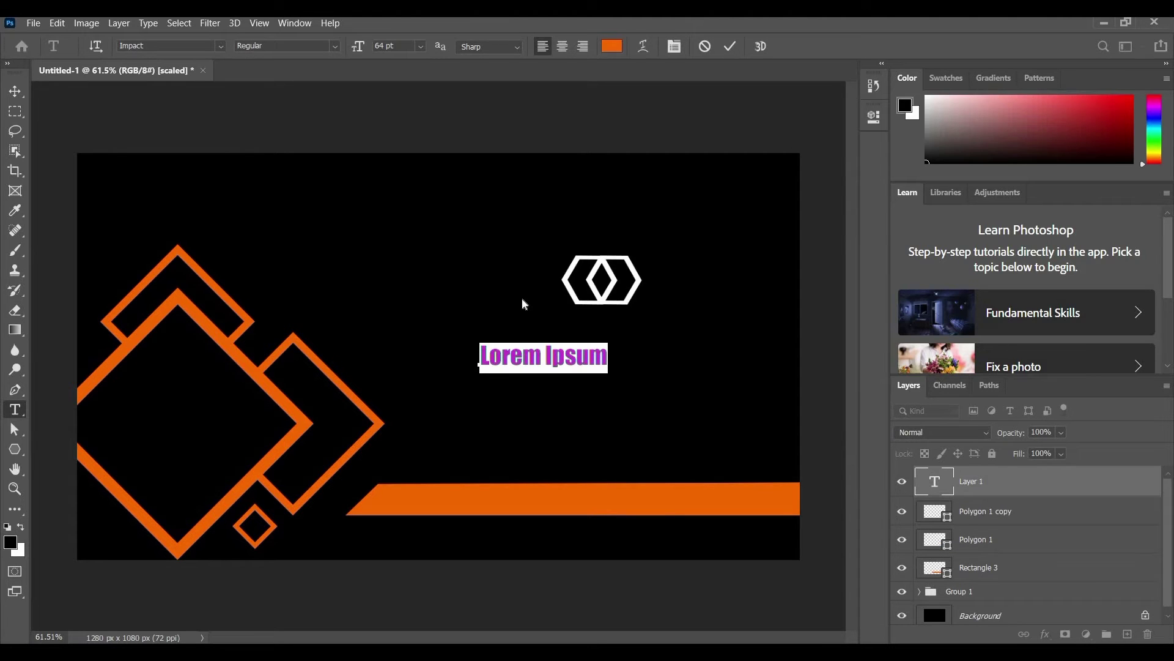
type("Co")
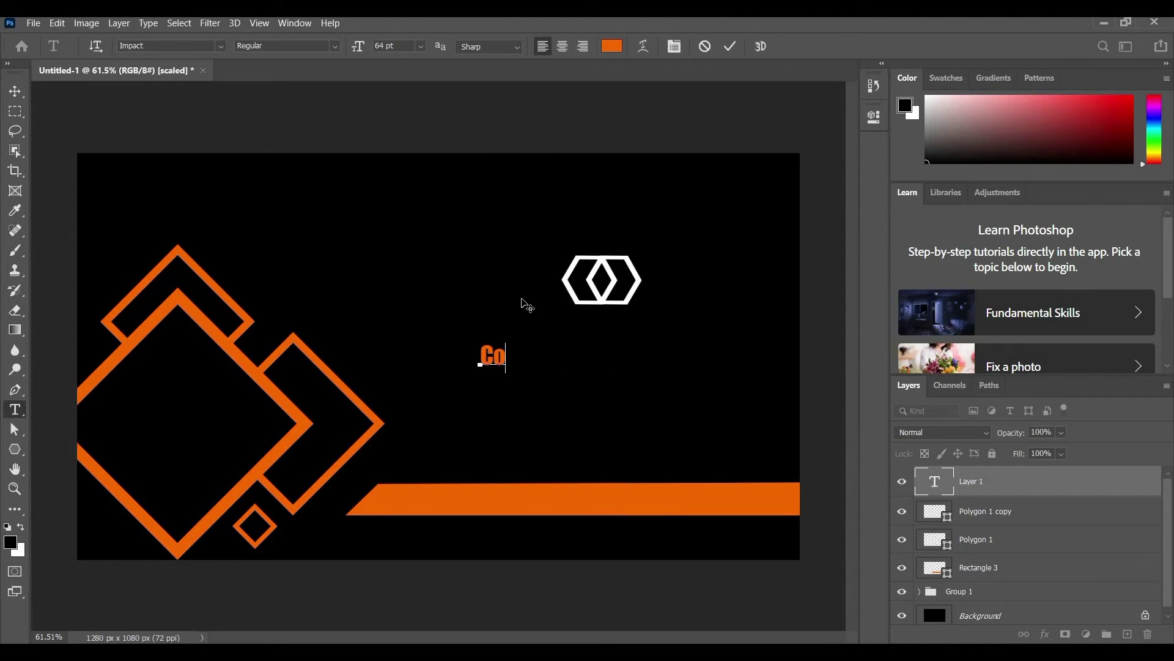
type("mpany")
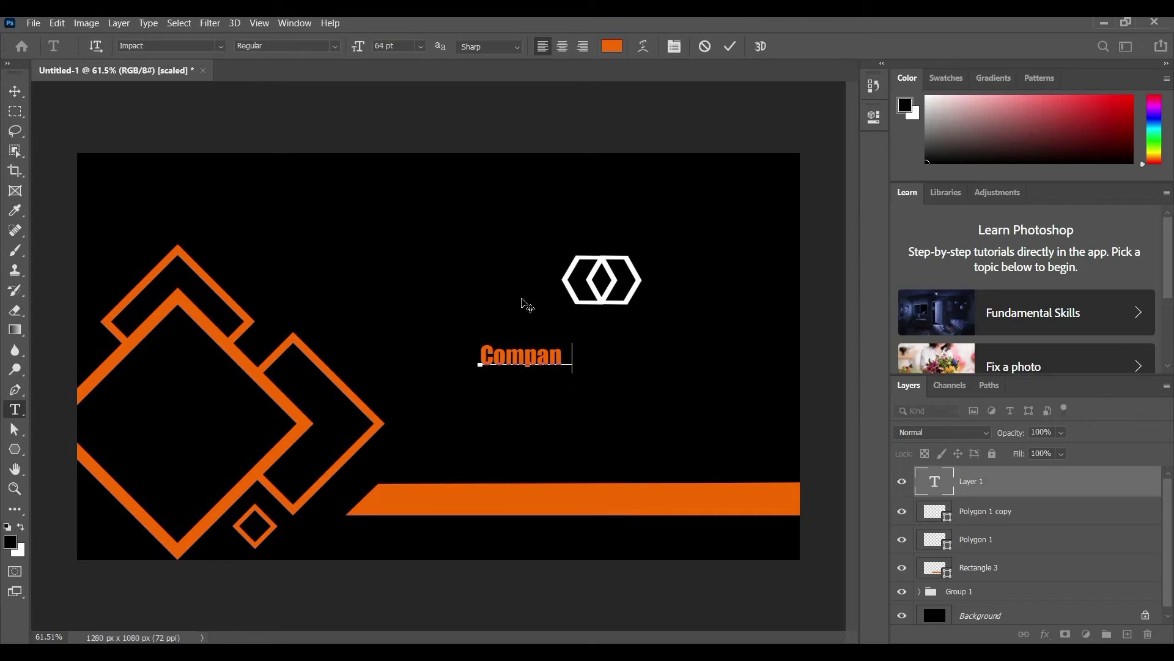
type(" Name")
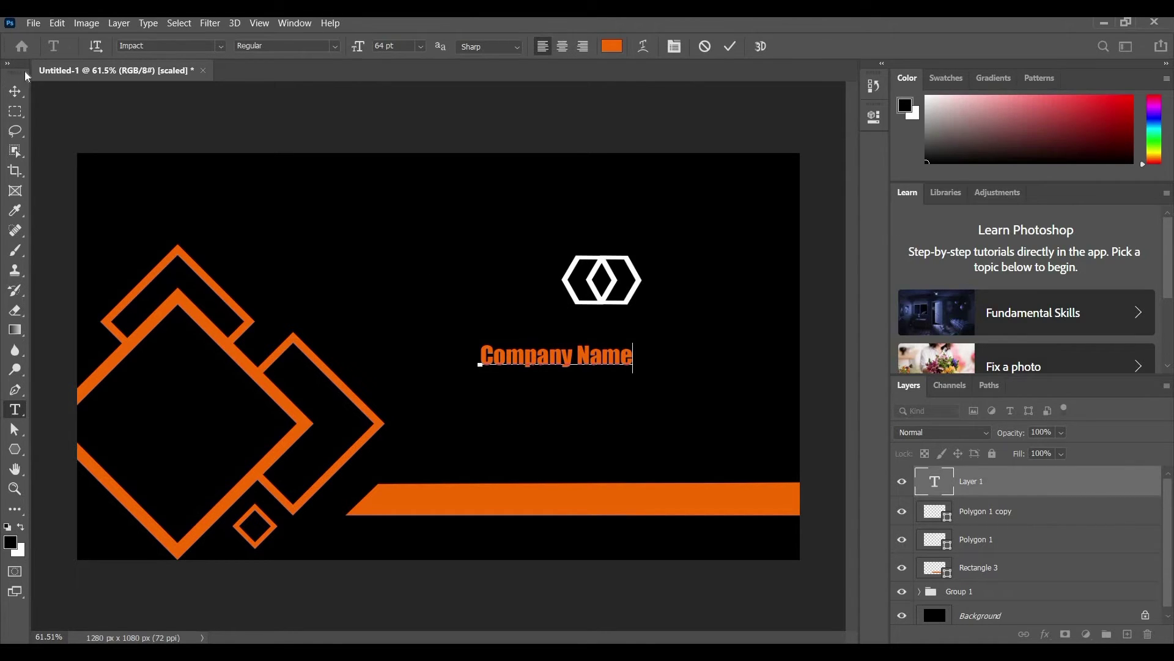
left_click(15, 90)
left_click_drag(564, 362, 611, 346)
scroll(613, 344, "down", 2)
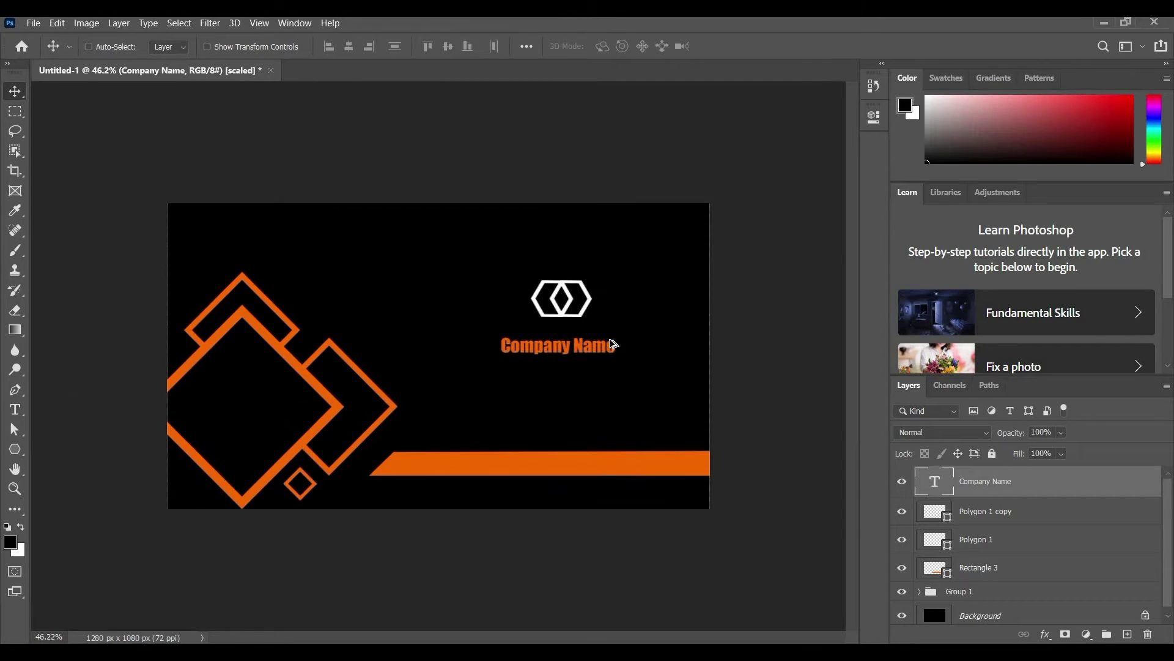
scroll(613, 344, "up", 1)
- Change the Company Name font to Britannic Bold and nudge it slightly up
double_click(596, 353)
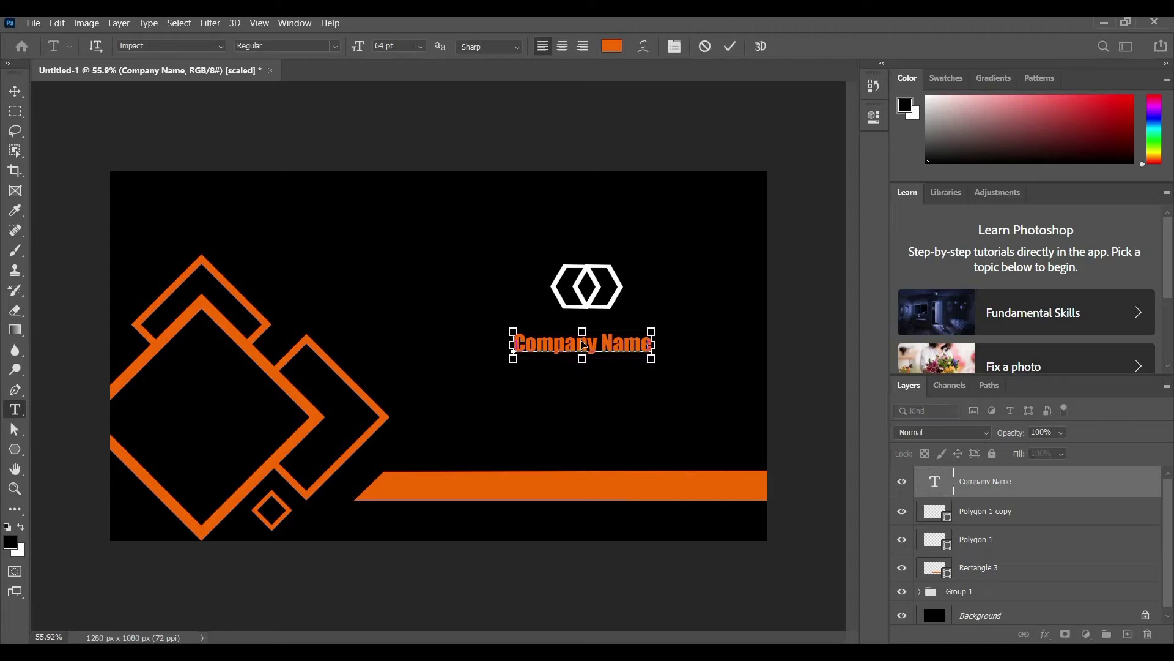
left_click(221, 46)
scroll(321, 296, "down", 2)
scroll(321, 295, "down", 2)
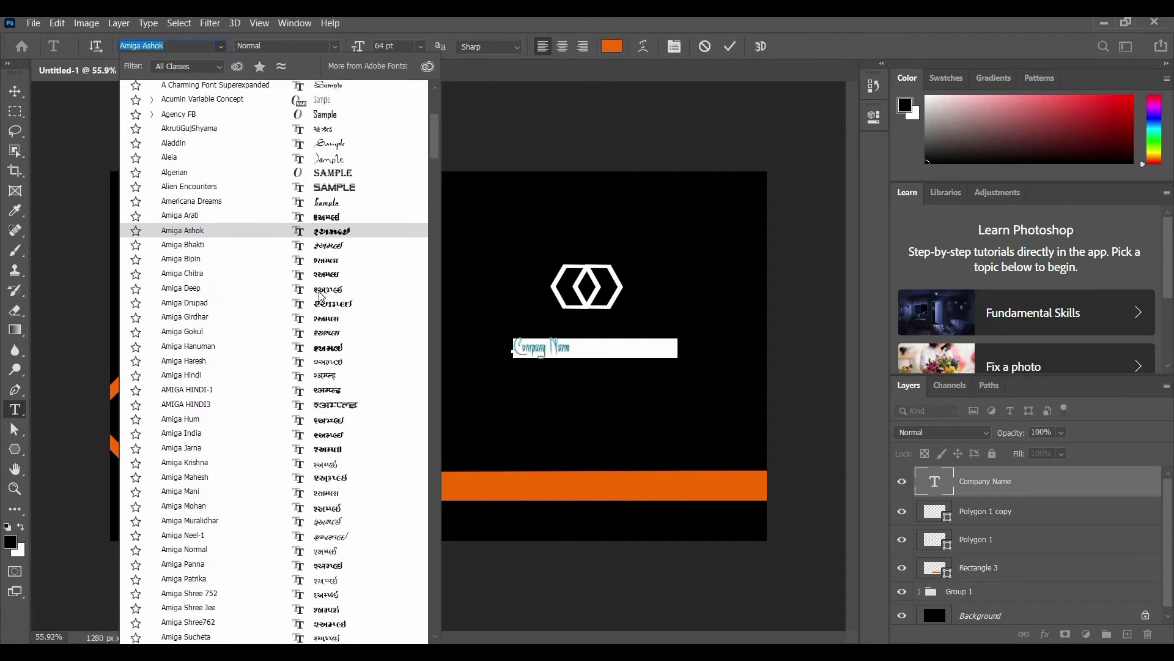
scroll(321, 296, "down", 4)
scroll(321, 295, "down", 4)
scroll(318, 318, "down", 3)
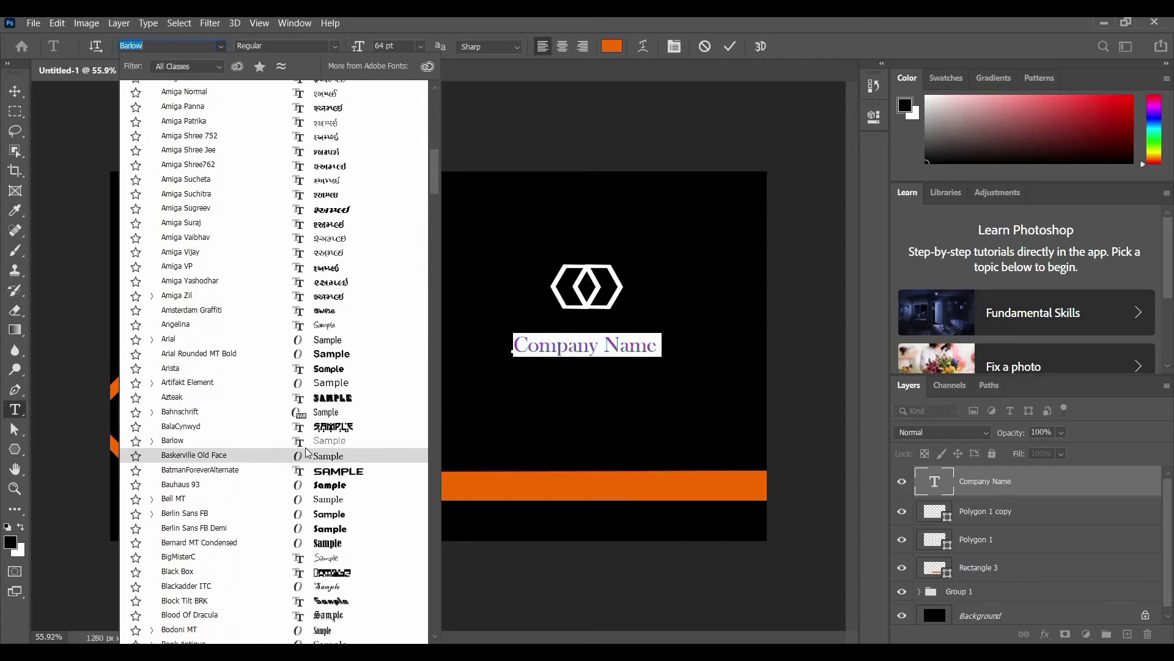
scroll(307, 453, "down", 2)
scroll(307, 452, "down", 2)
scroll(309, 459, "down", 2)
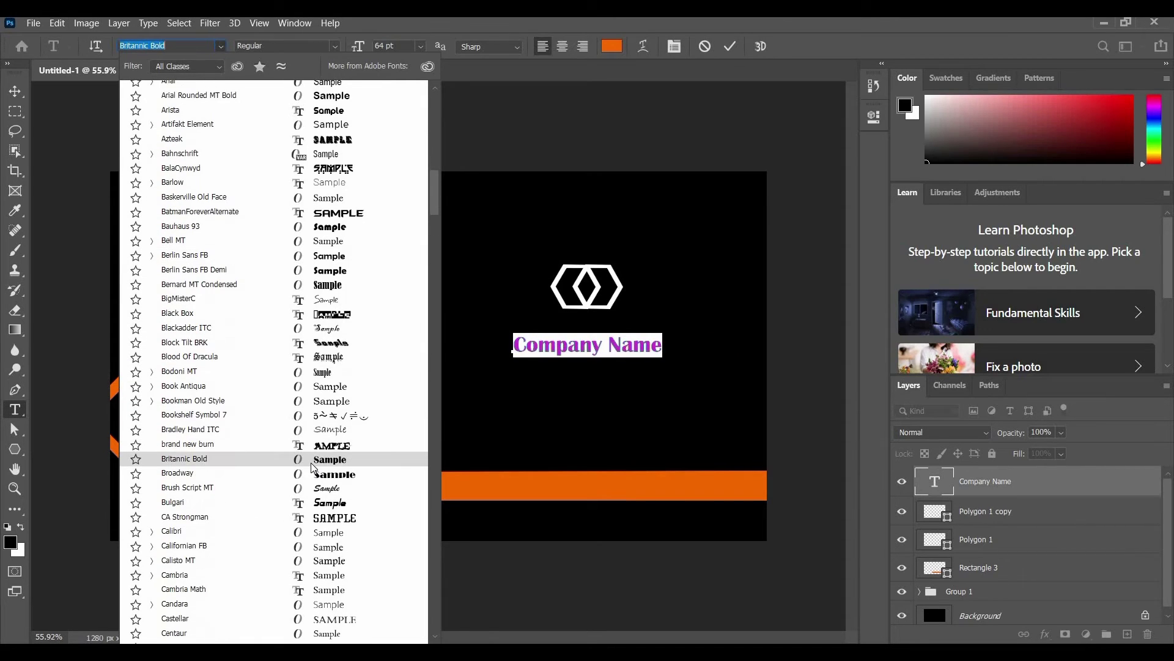
left_click(312, 465)
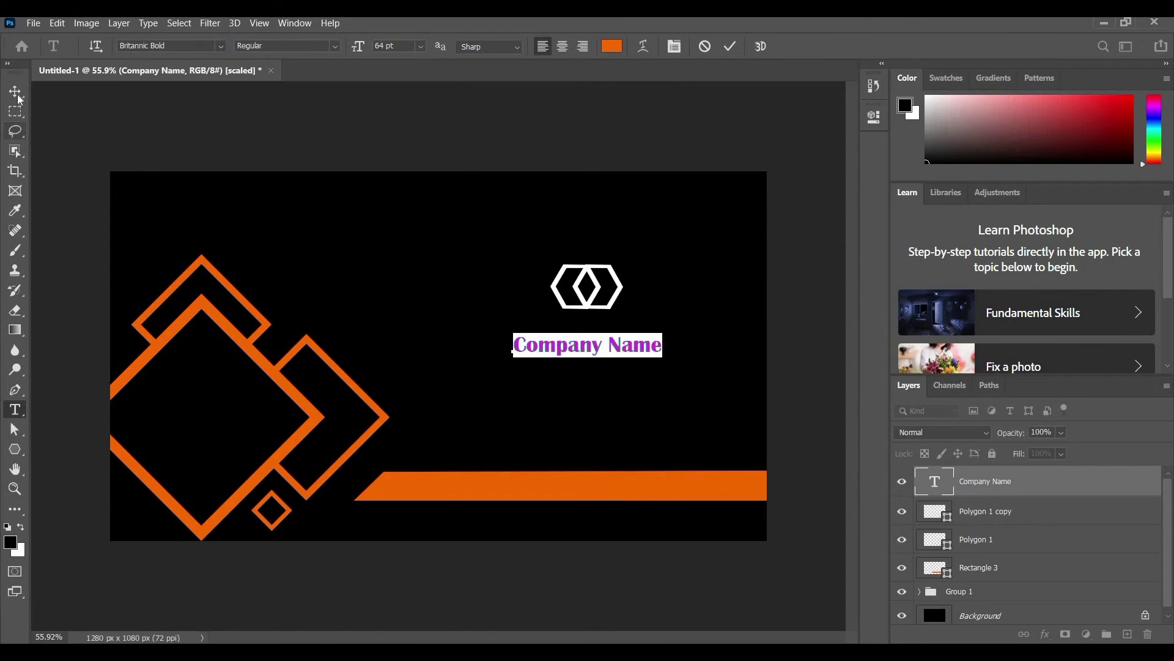
key("ctrl+Return")
key("v")
left_click_drag(624, 343, 626, 340)
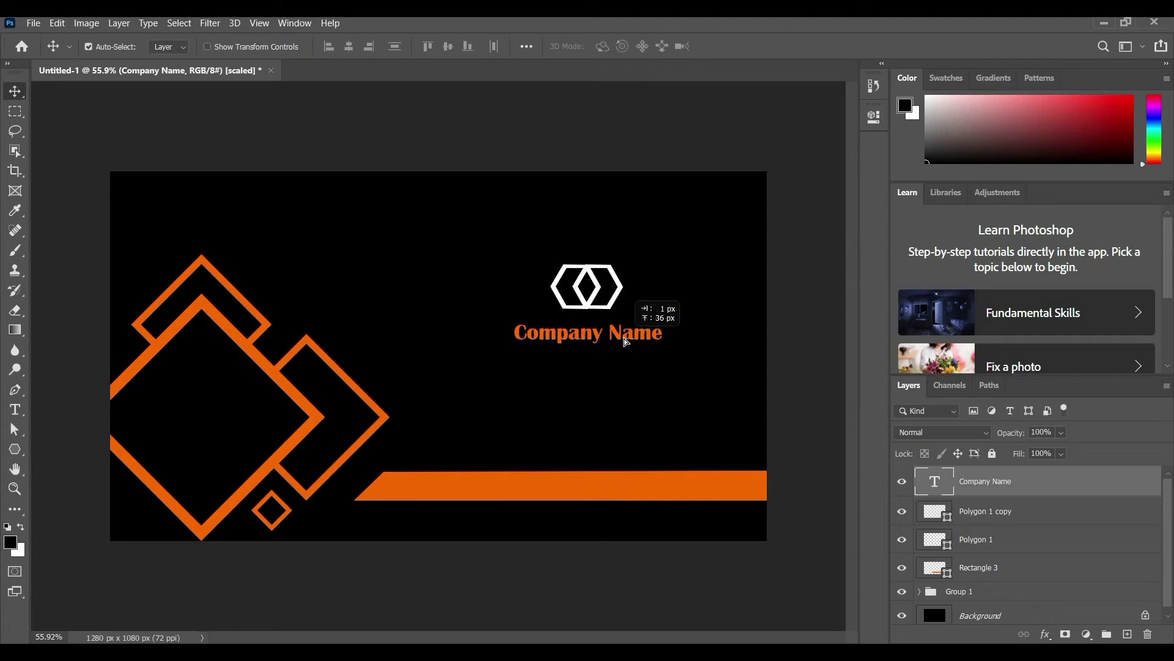
scroll(497, 348, "down", 3)
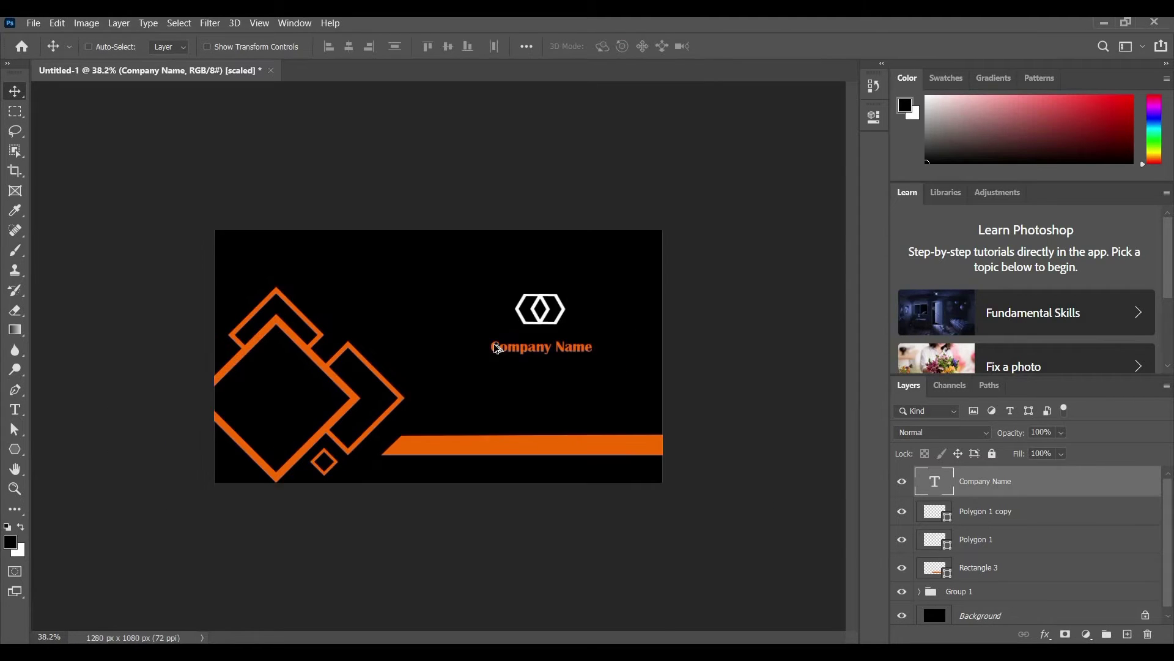
scroll(484, 342, "up", 2)
- Set the Company Name text colour to white (ffffff)
left_click(14, 411)
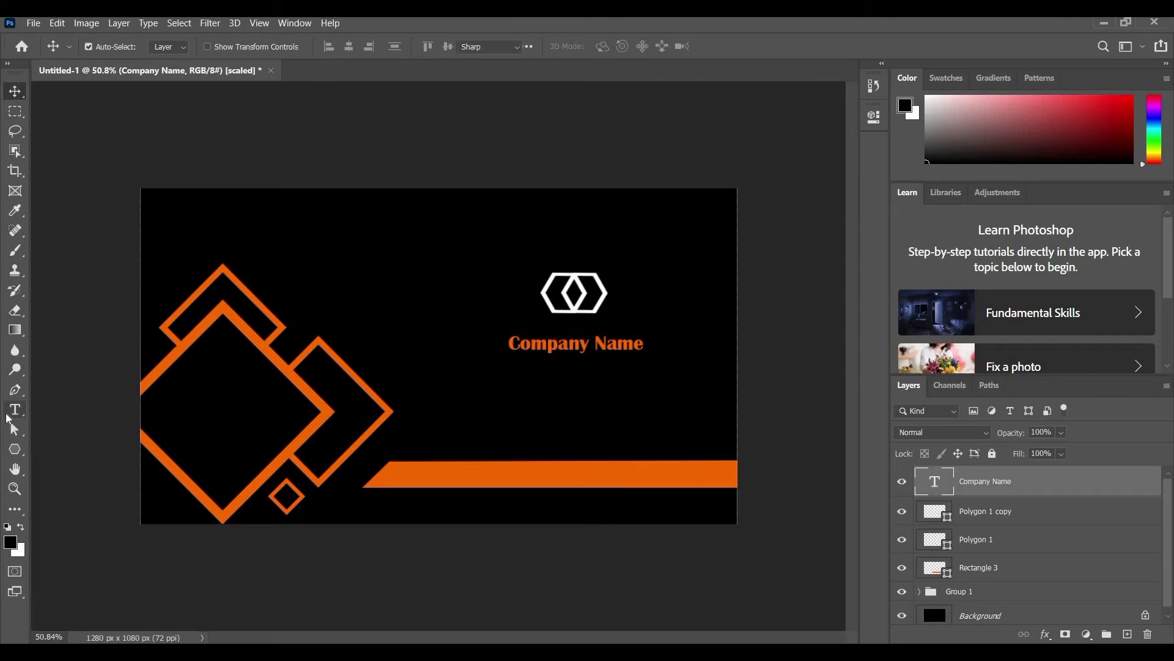
left_click(617, 54)
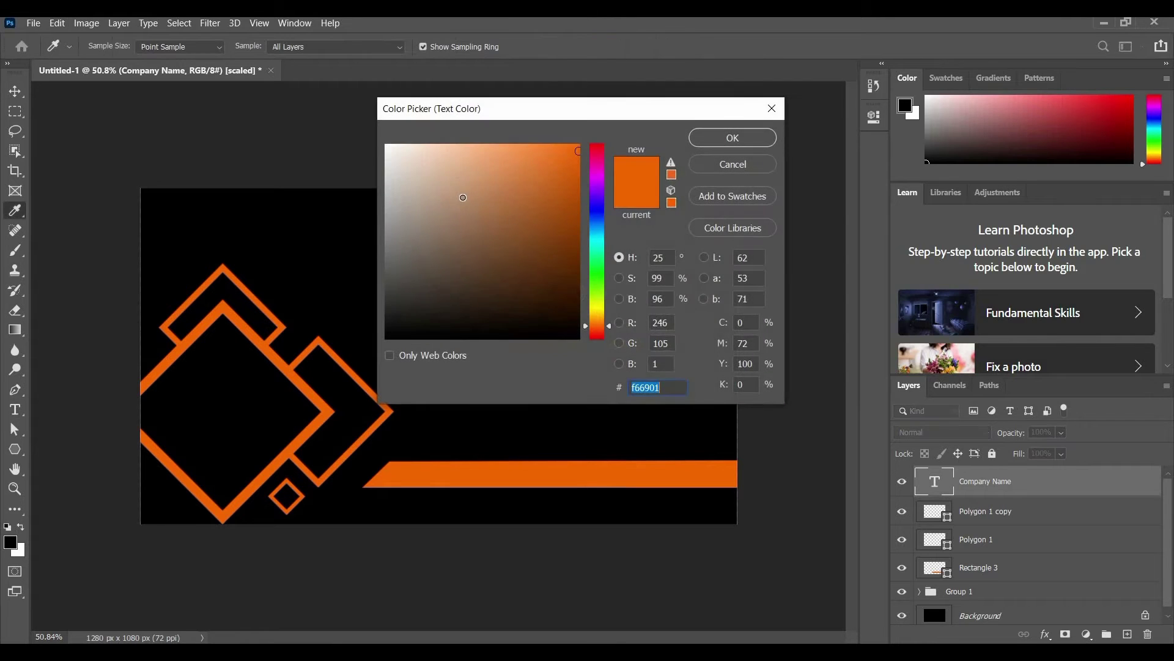
type("ffffff")
key("Return")
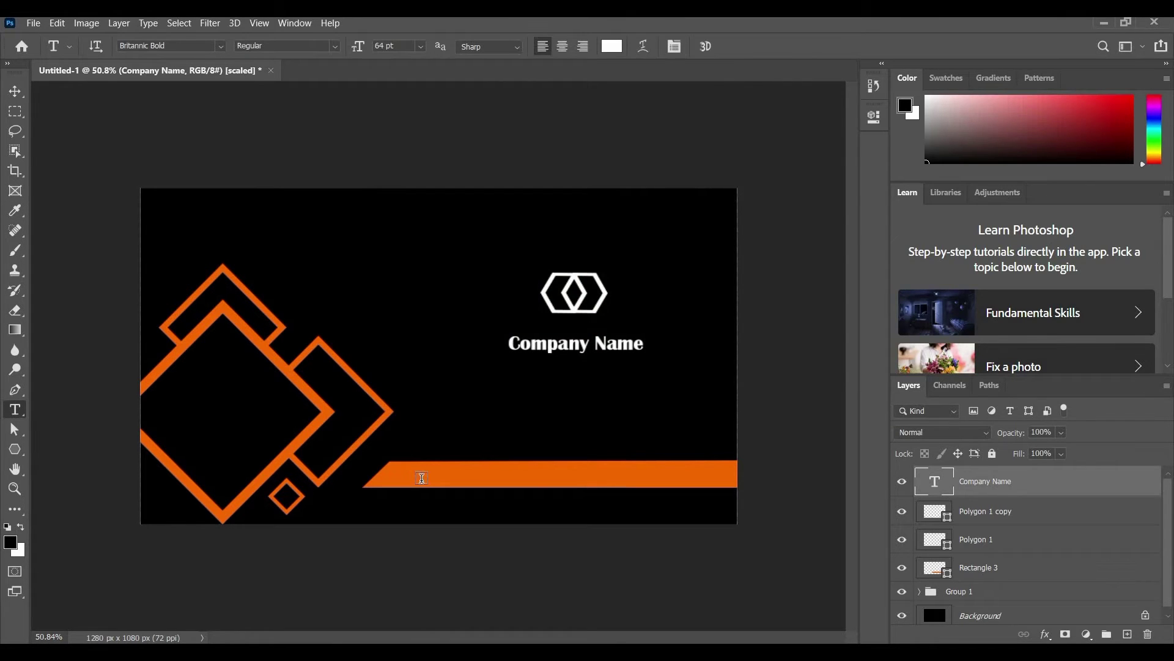
left_click(422, 477)
type("www.company.com")
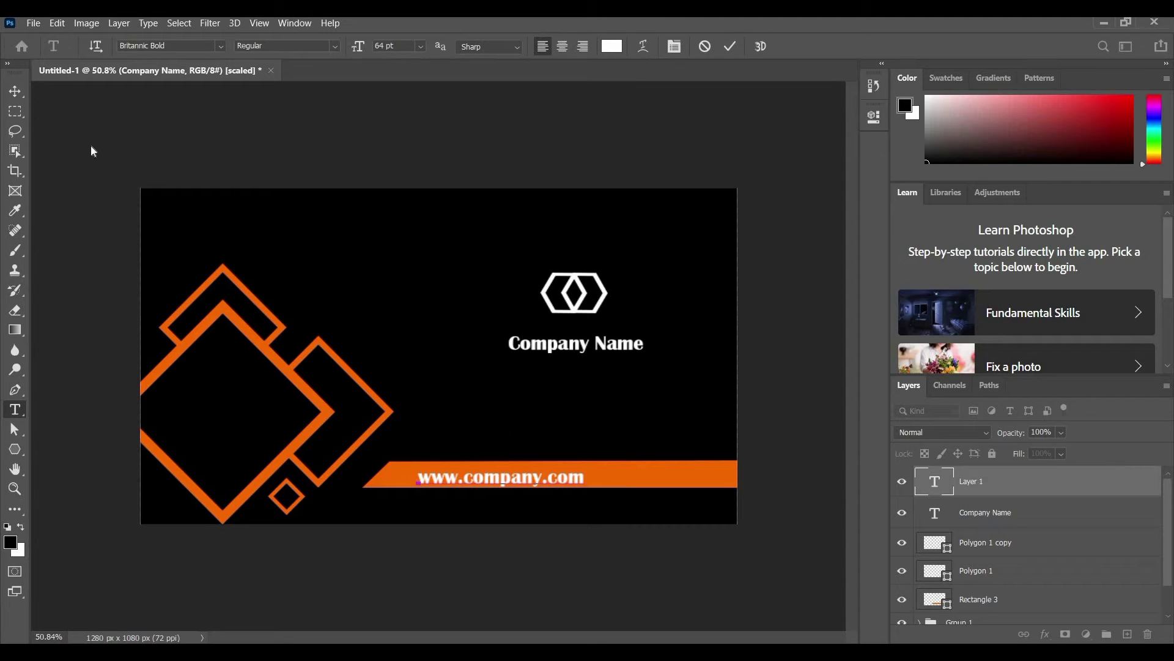
left_click(19, 91)
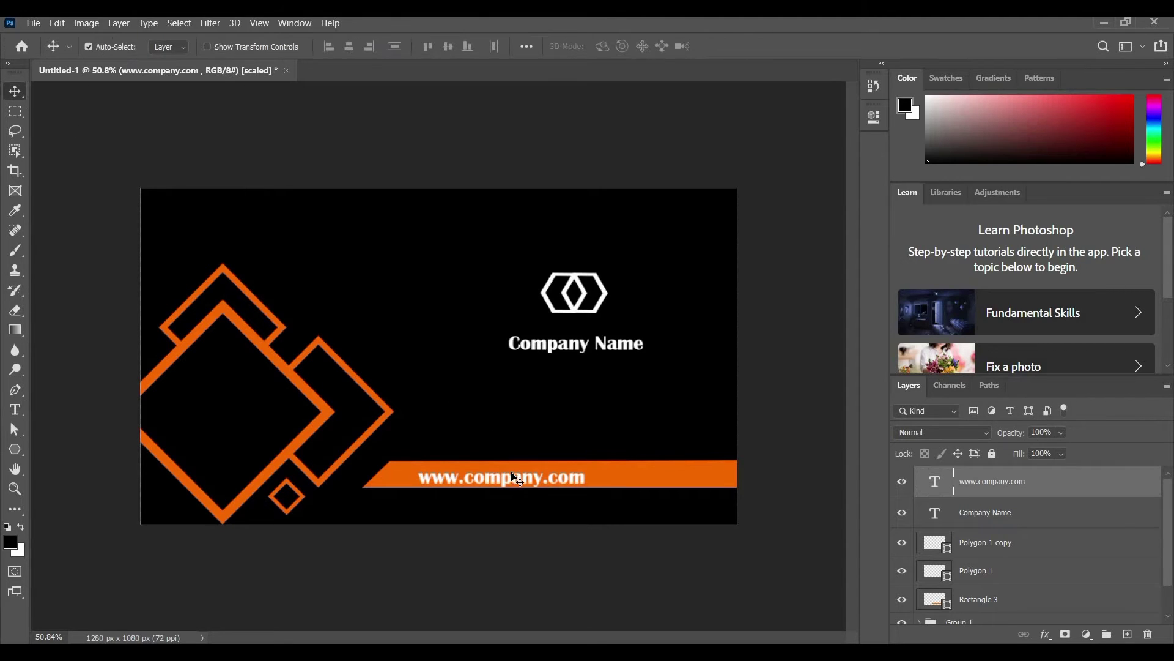
left_click_drag(518, 475, 567, 470)
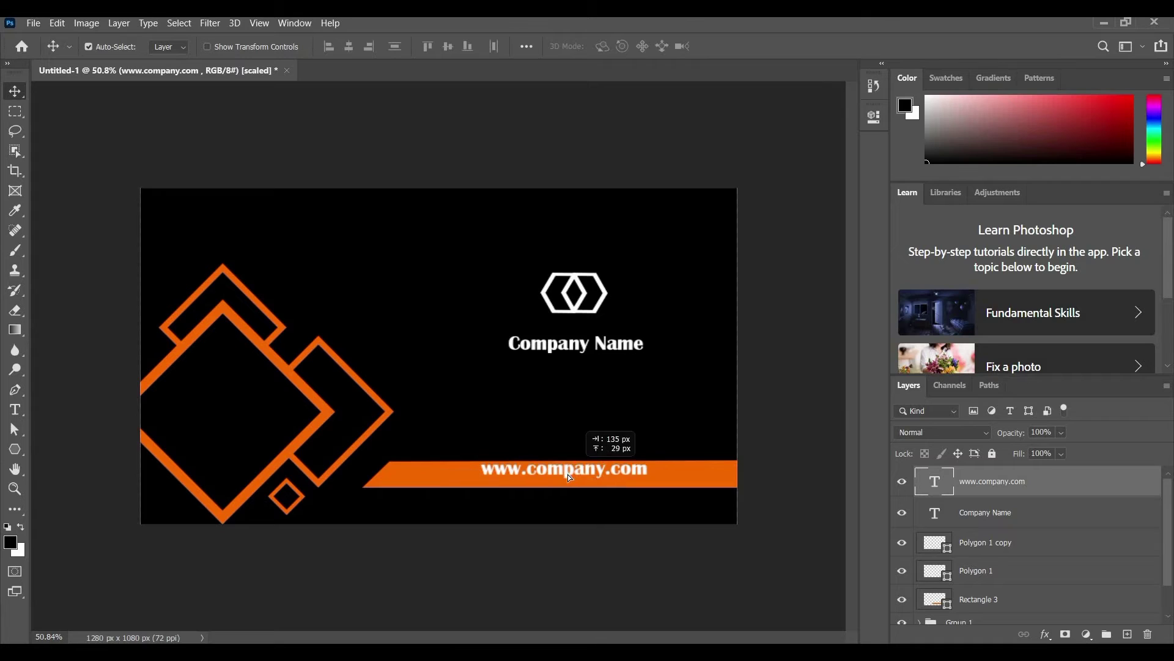
left_click_drag(567, 471, 560, 468)
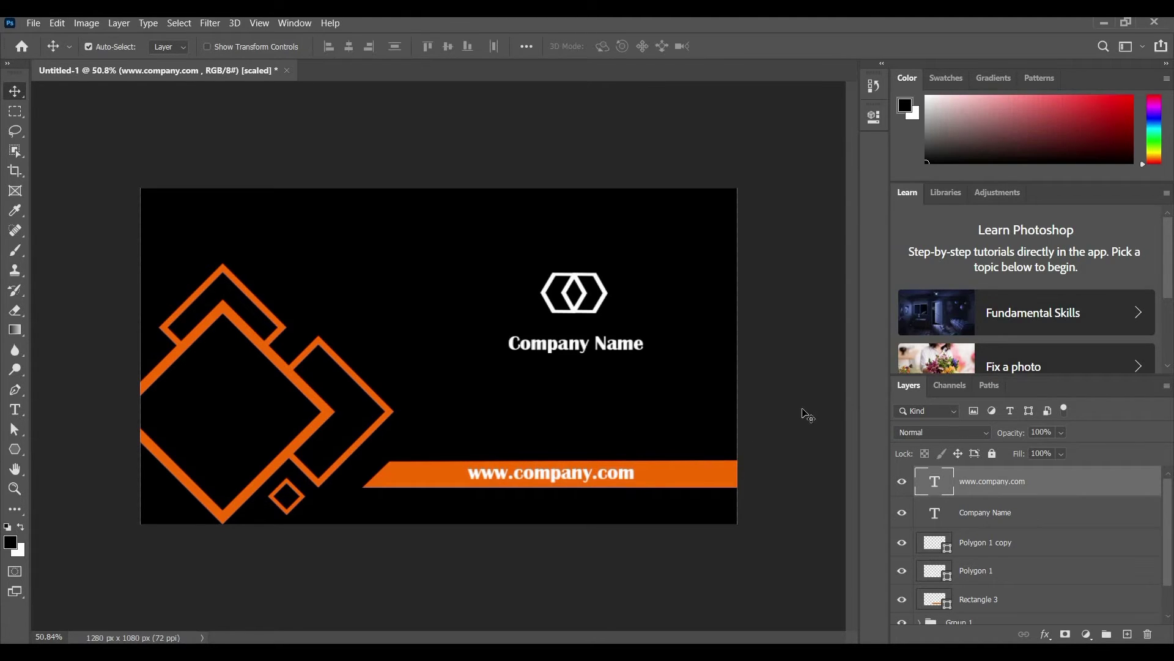
- Select the logo and Company Name layers together and move them down slightly
left_click(732, 395)
left_click_drag(642, 211, 572, 316)
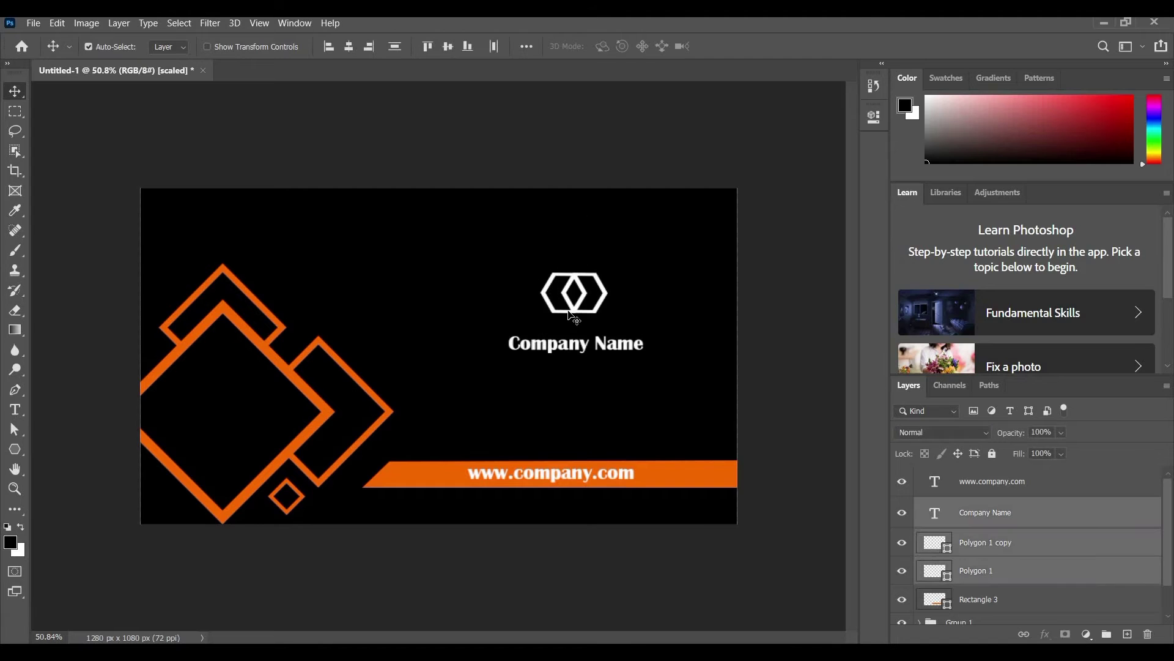
left_click_drag(708, 379, 544, 262)
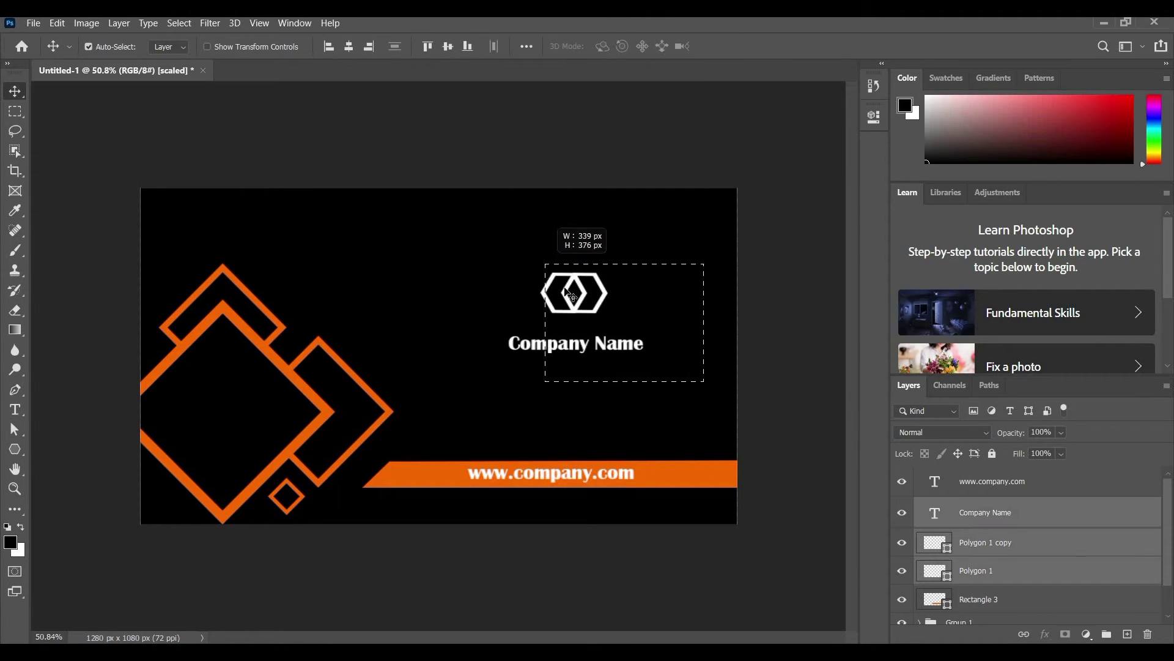
left_click(728, 424)
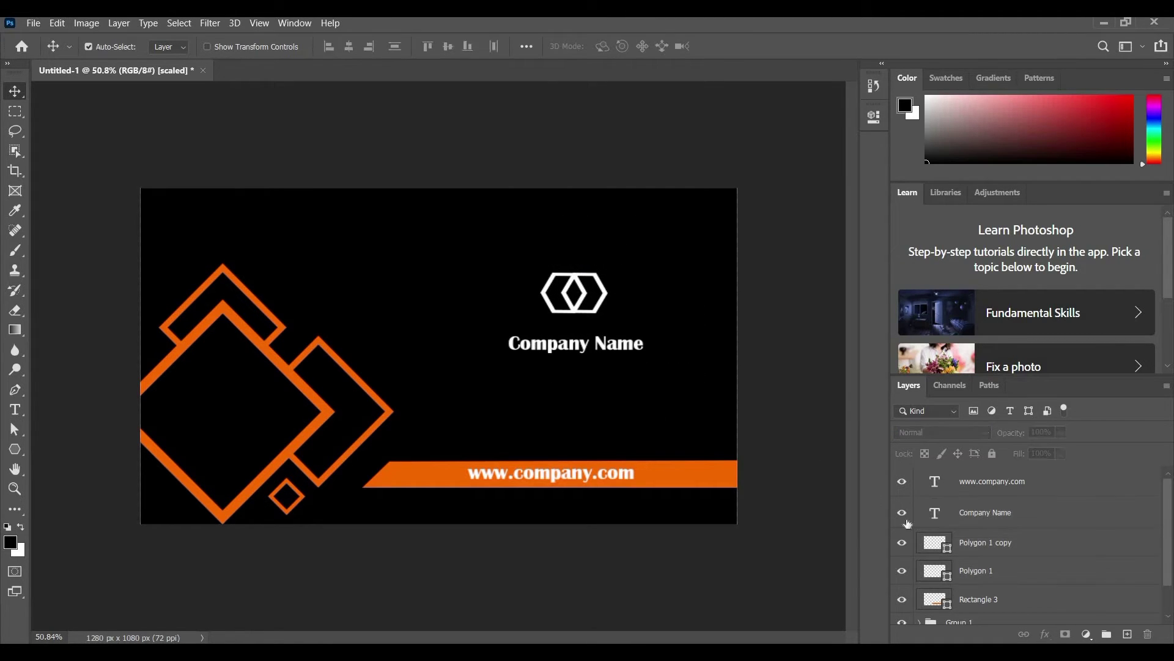
left_click_drag(668, 354, 547, 235)
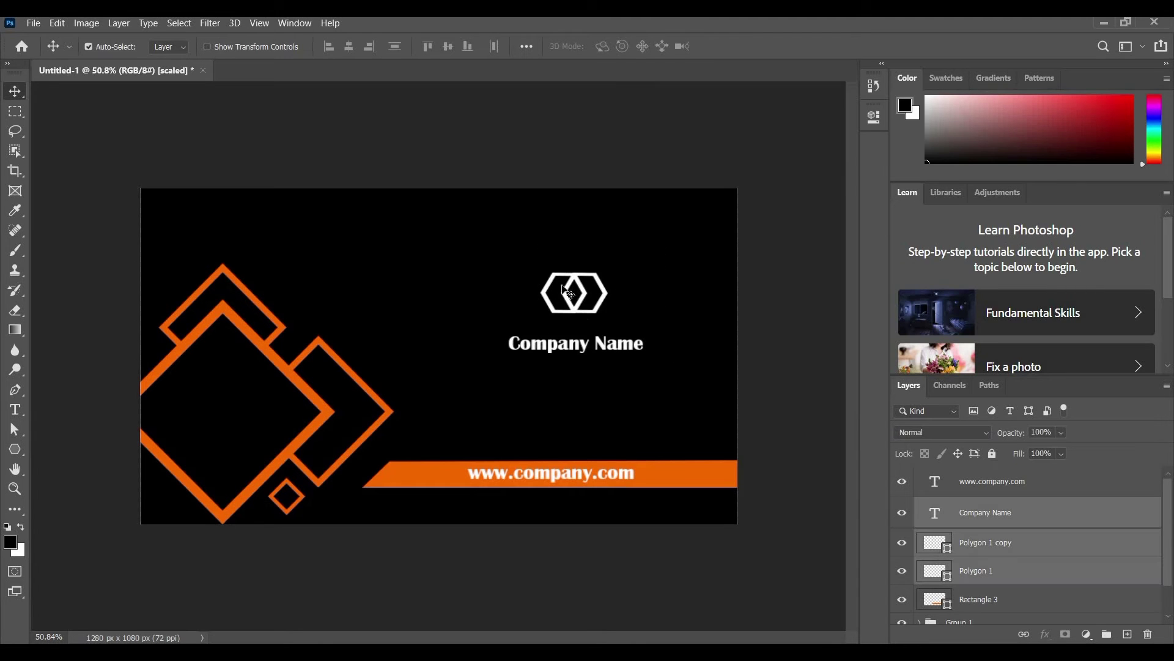
left_click_drag(576, 319, 576, 333)
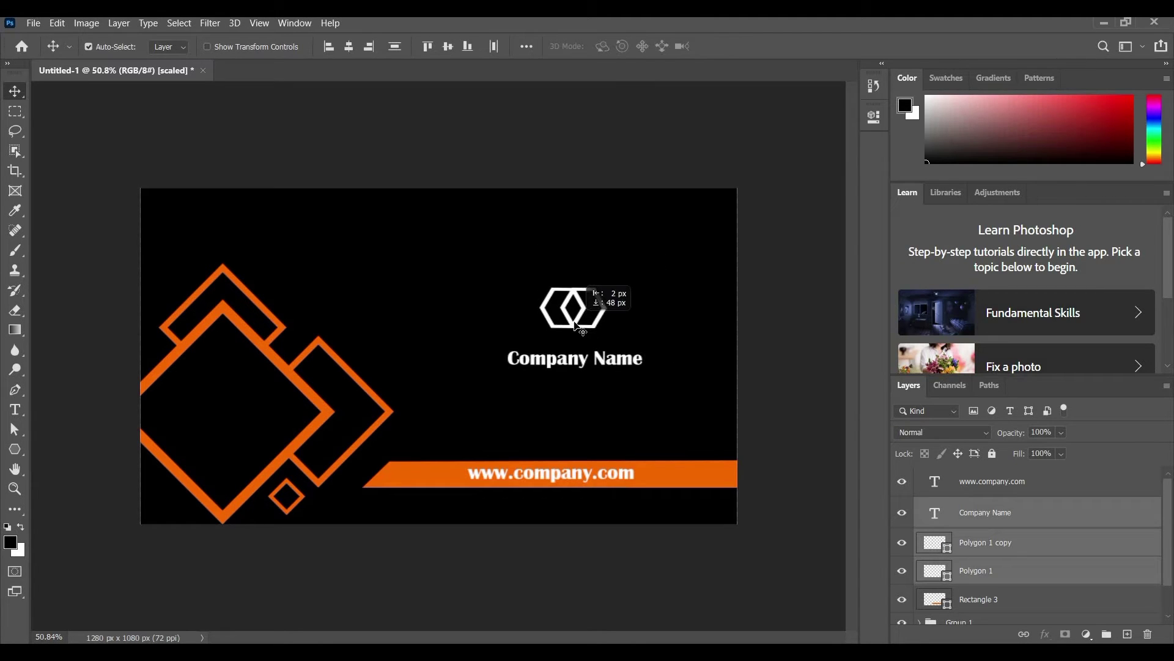
left_click(642, 374)
- Recolour the Company Name text to the bright orange f66901
double_click(632, 363)
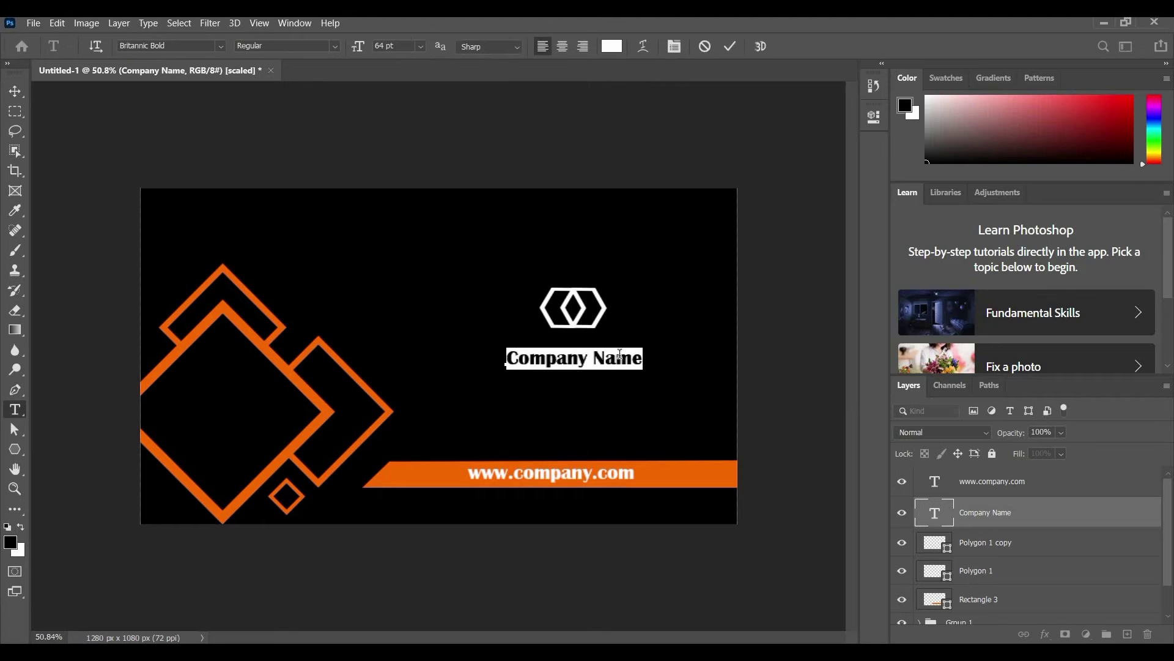
left_click(612, 46)
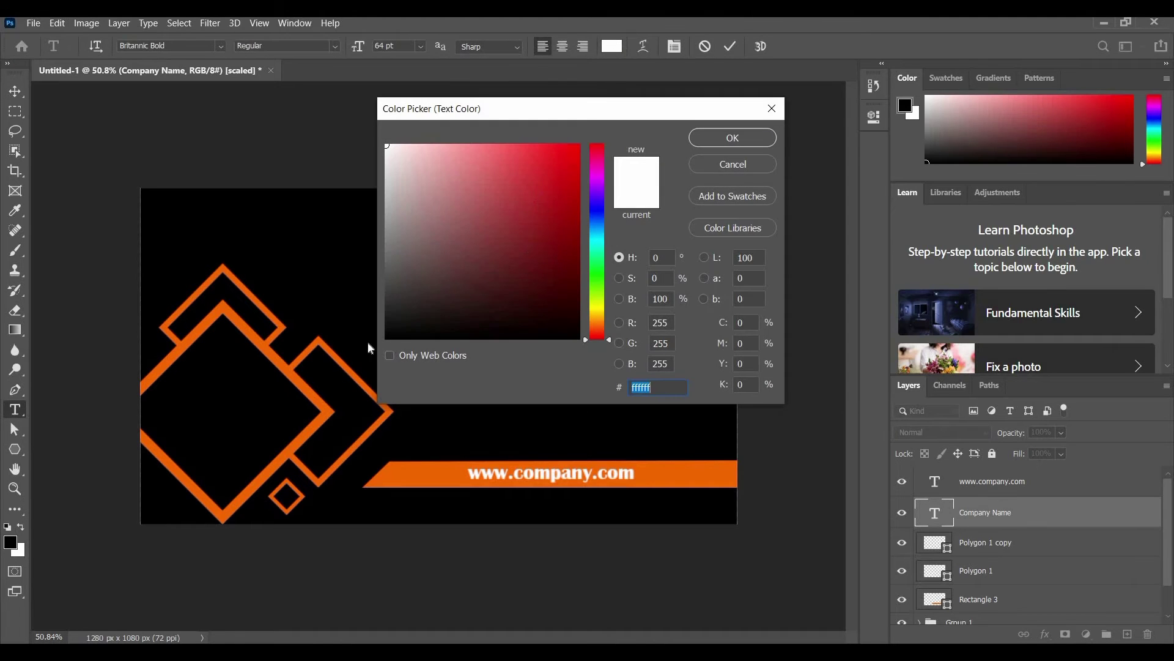
left_click(308, 389)
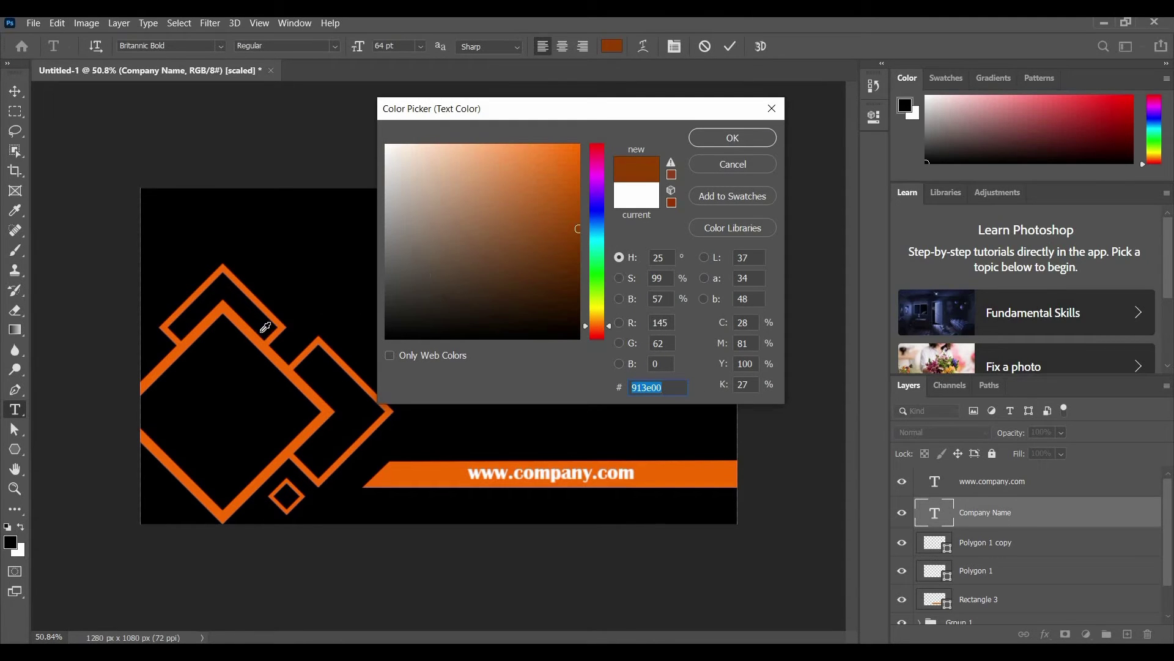
left_click(258, 333)
left_click(706, 136)
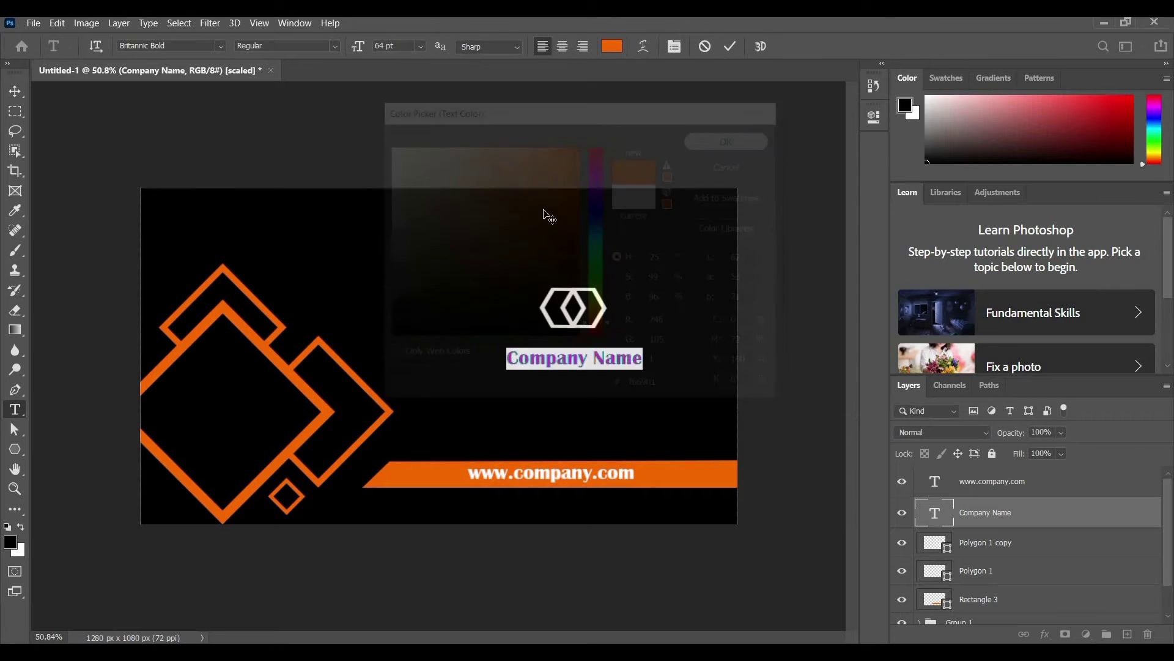
left_click(15, 90)
left_click(591, 333)
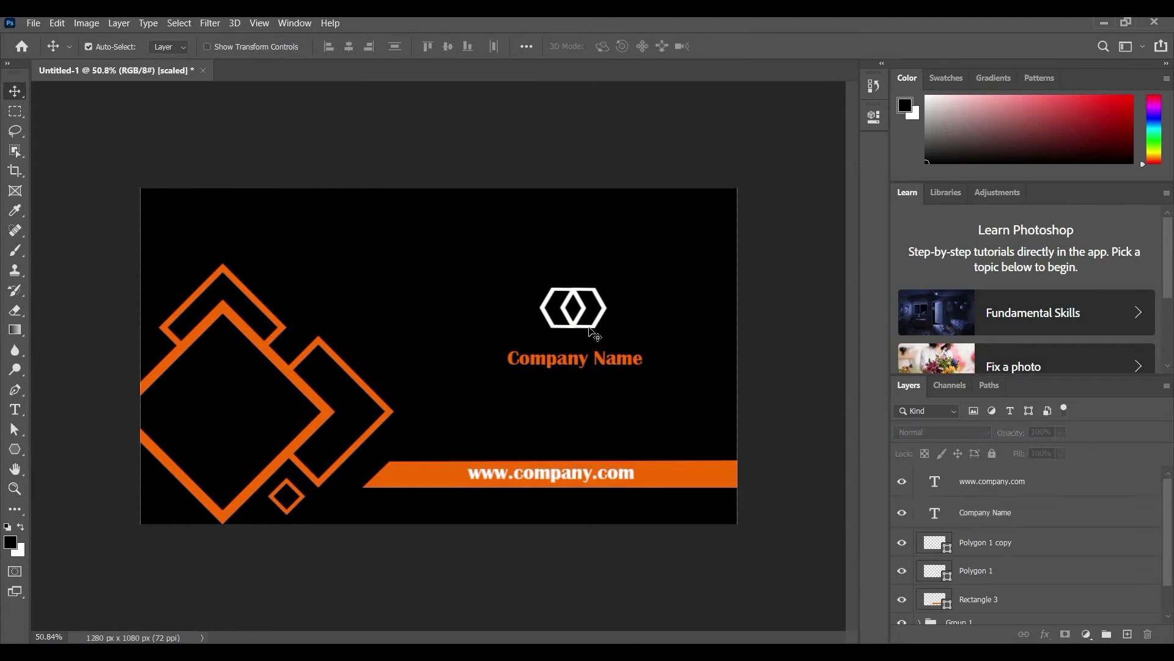
scroll(640, 361, "up", 5)
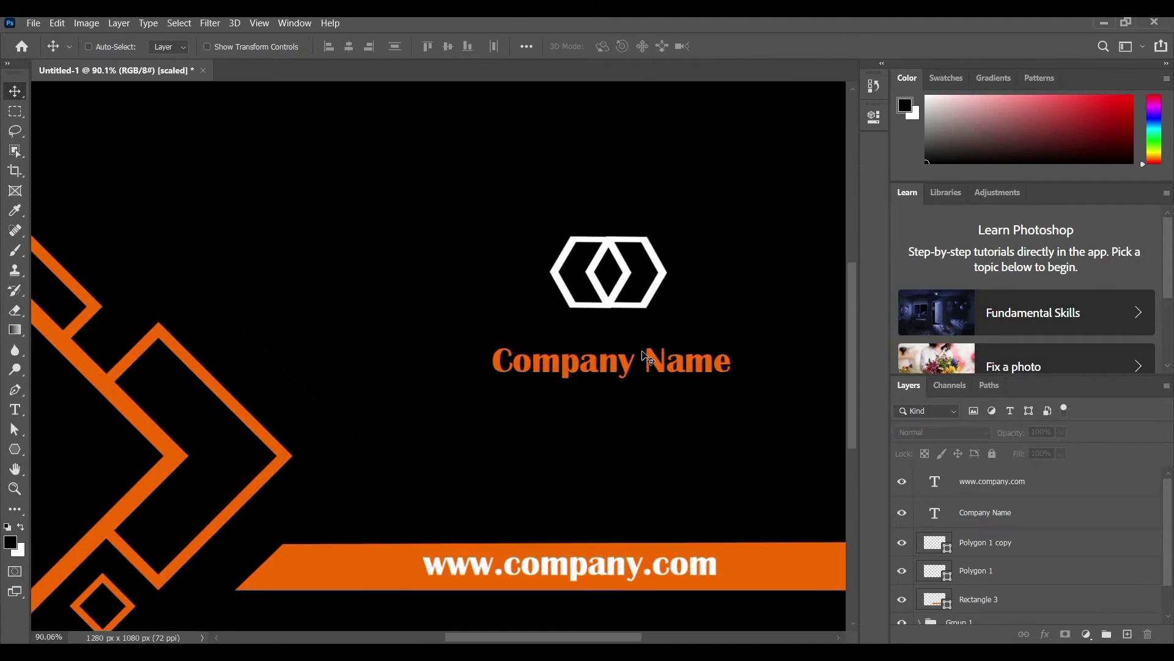
scroll(679, 348, "down", 3)
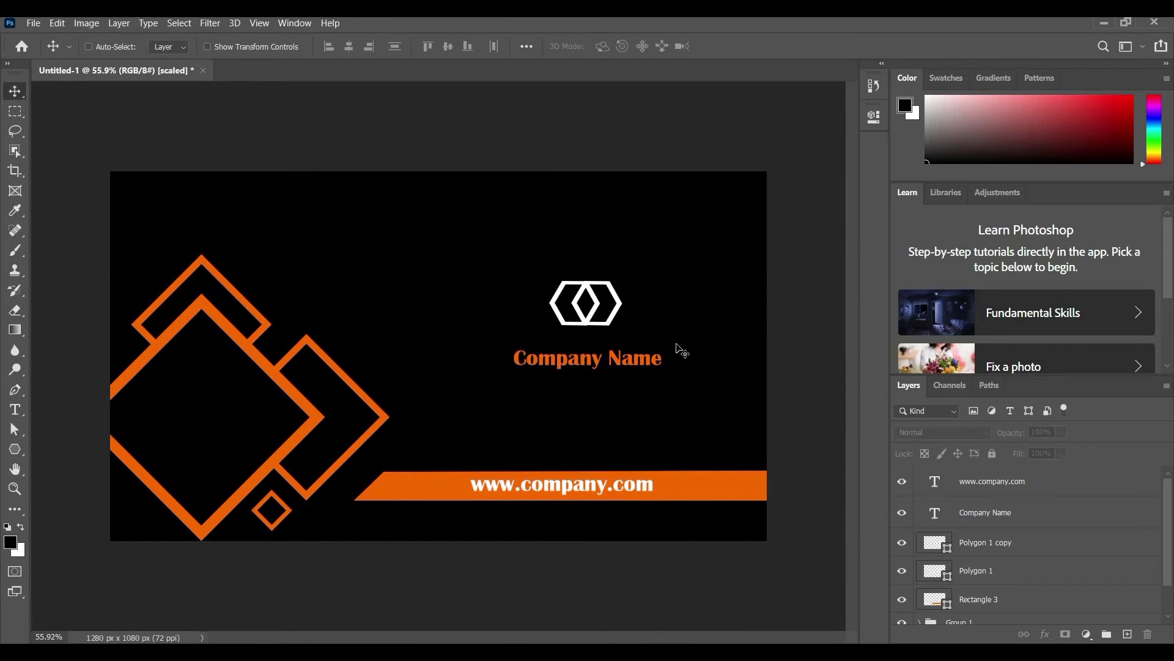
scroll(428, 392, "up", 2)
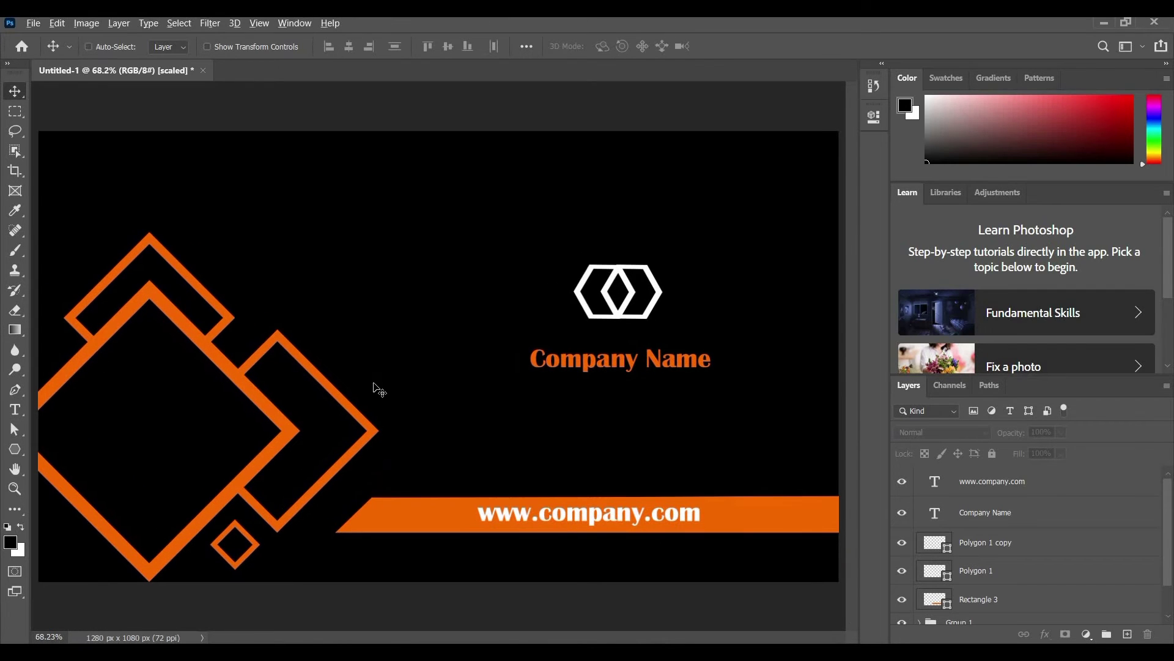
scroll(375, 388, "down", 3)
- Type a 'your image' label inside the large orange diamond
left_click(15, 409)
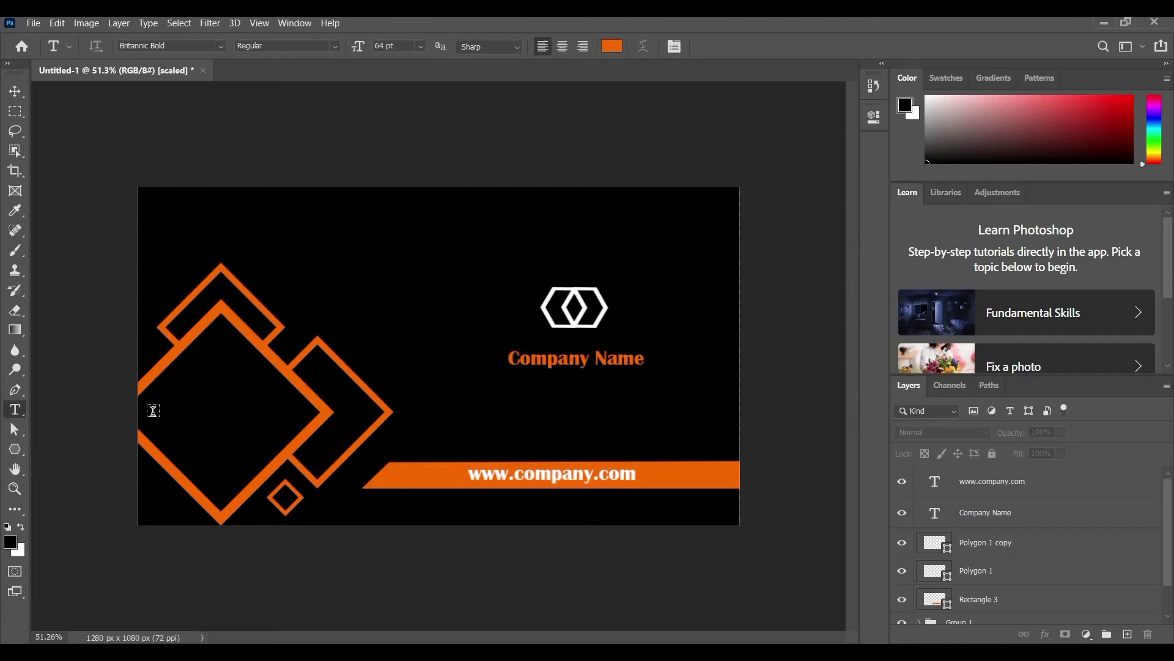
left_click(159, 409)
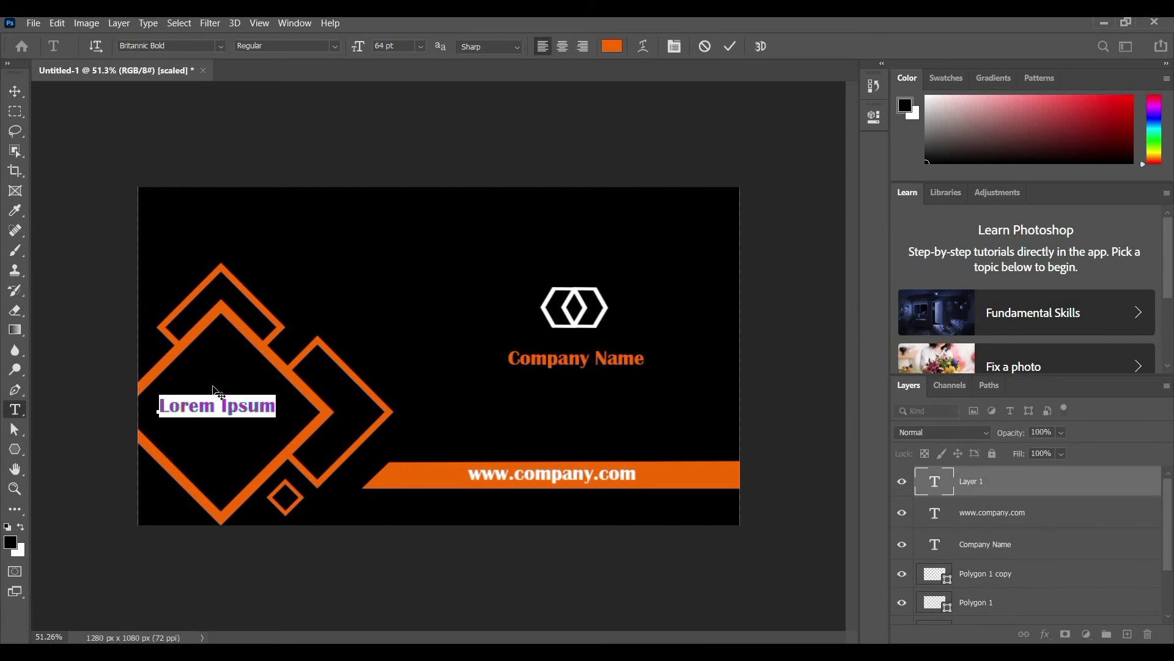
type("your")
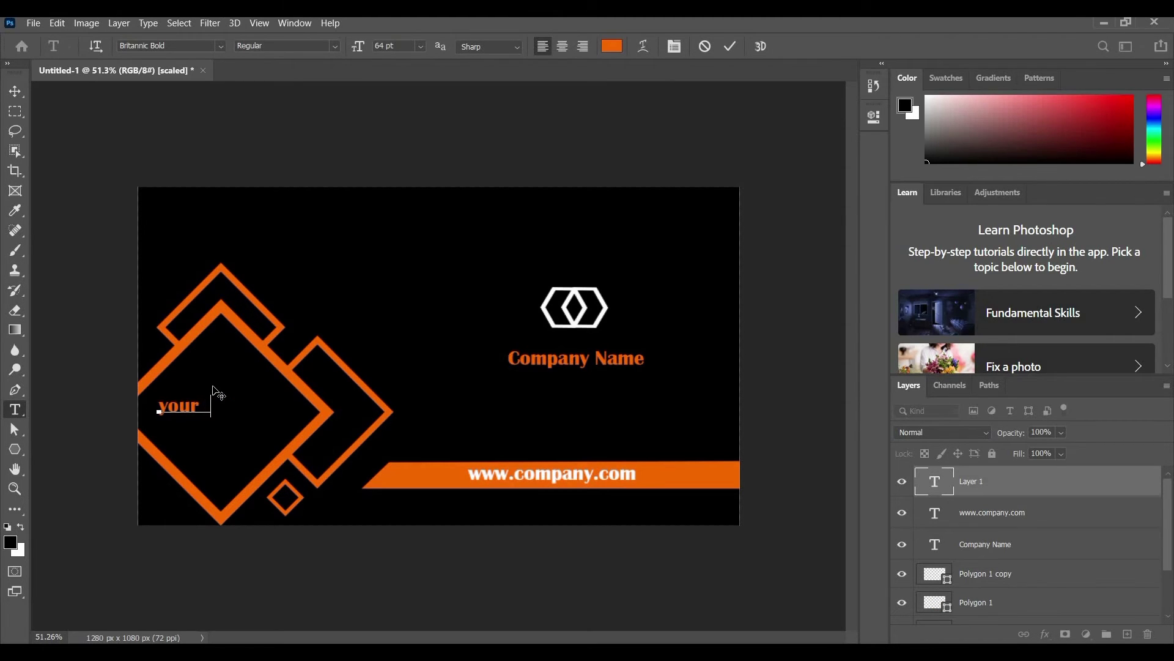
type(" image")
key("ctrl+Return")
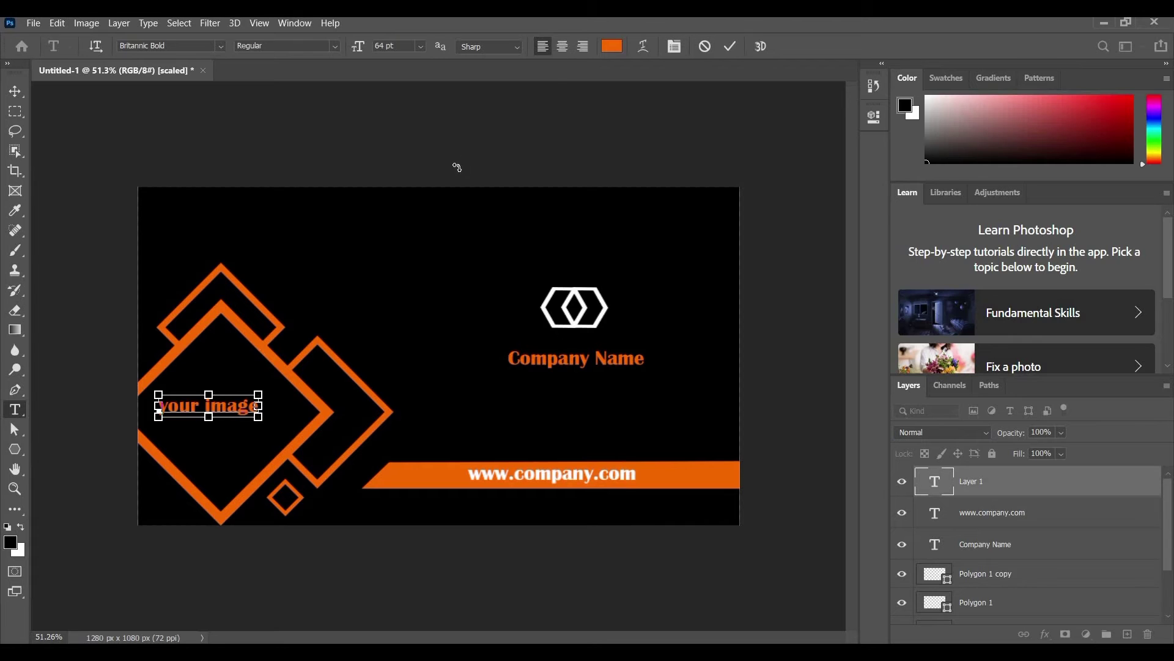
- Make the 'your image' label white and nudge it slightly right and down
key("ctrl+a")
left_click(611, 46)
left_click(388, 146)
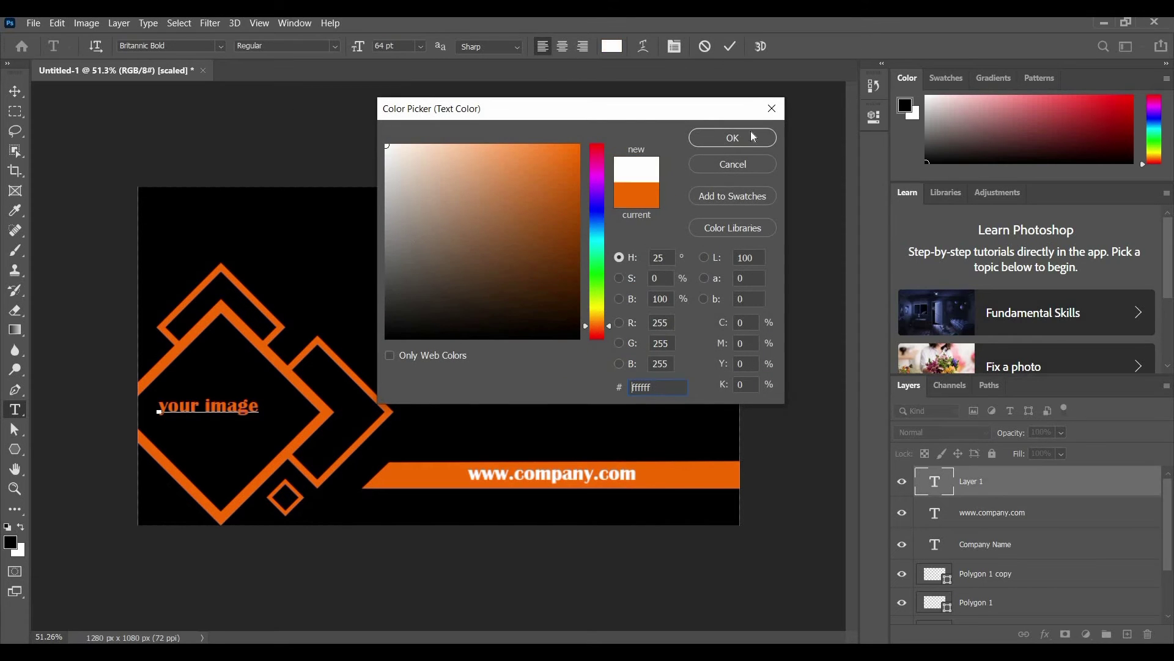
left_click(731, 138)
left_click(15, 91)
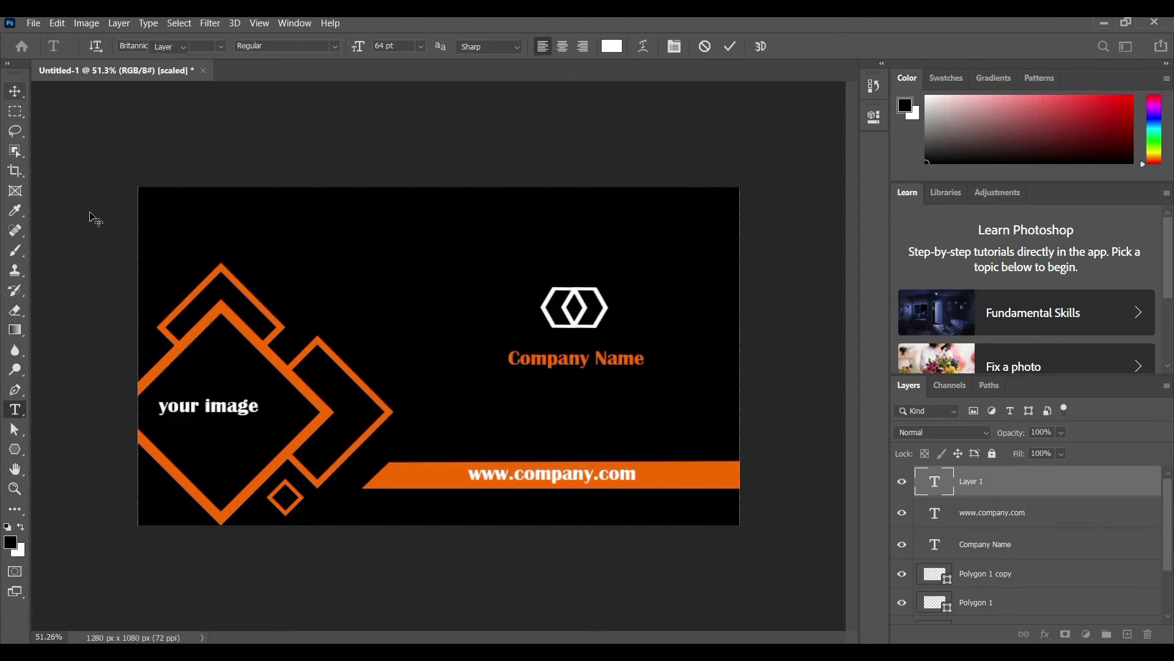
left_click_drag(223, 416, 231, 421)
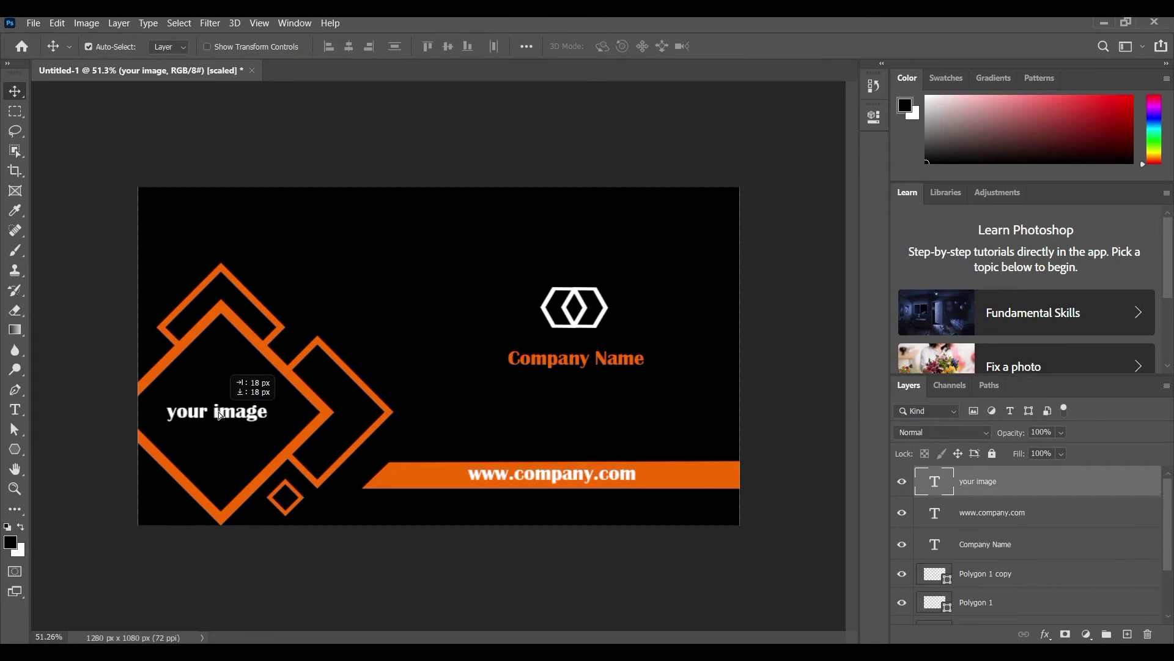
scroll(375, 382, "down", 3)
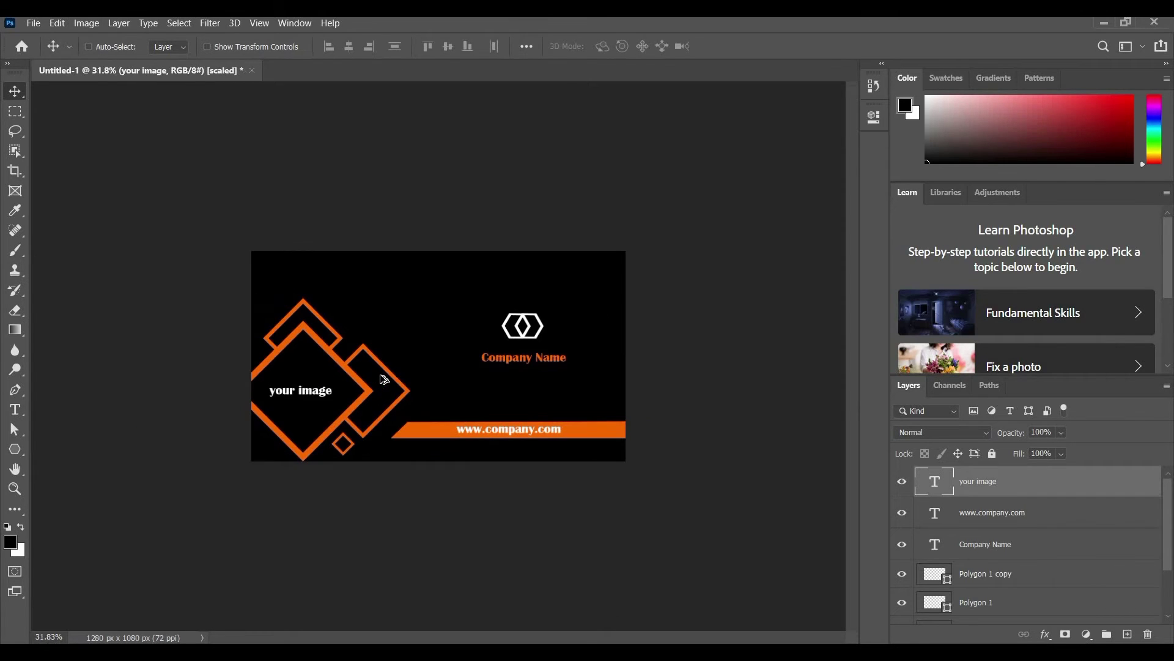
key("ctrl+0")
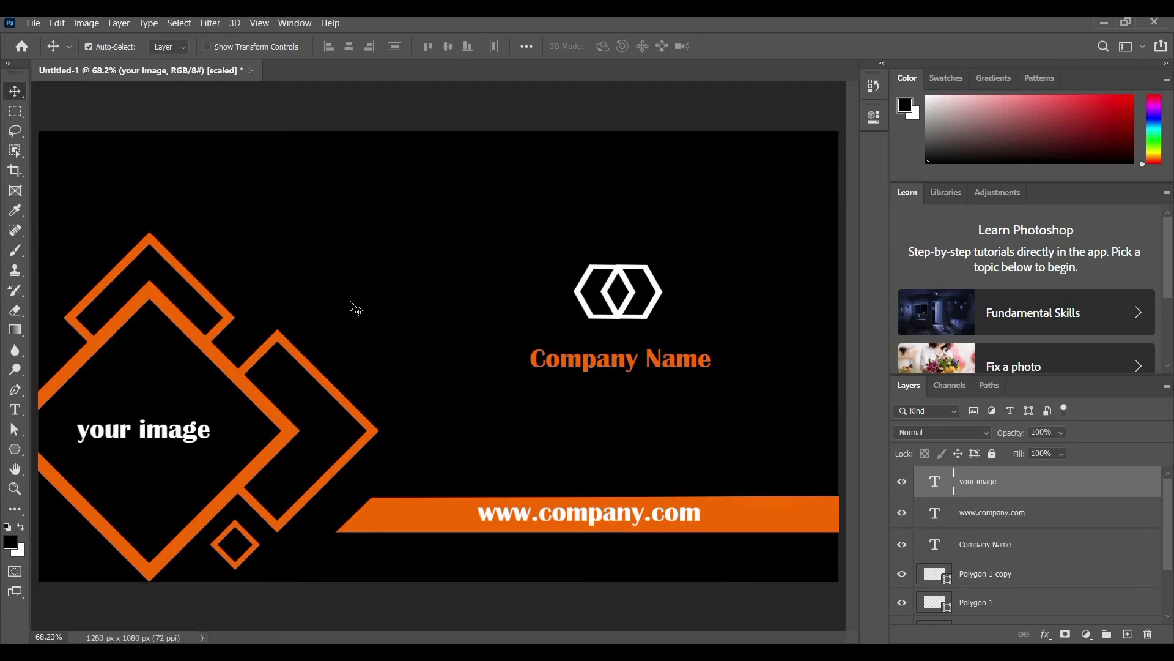
left_click(33, 24)
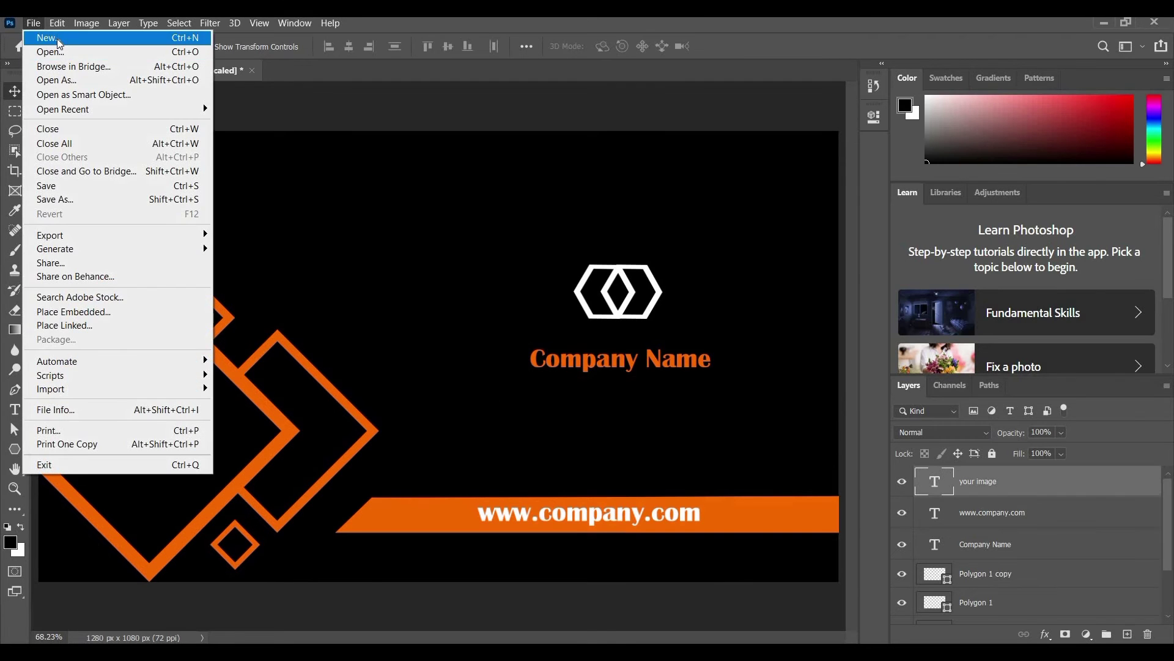
- Create a new 1280×1080 px document and fill its background with black
left_click(58, 37)
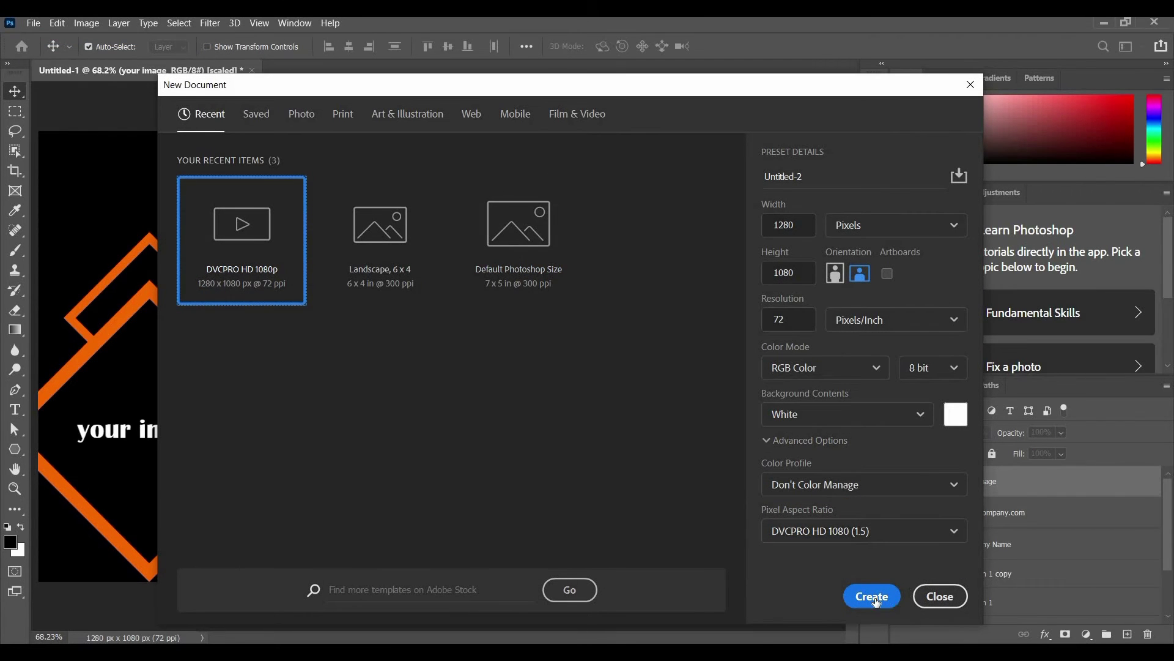
key("Return")
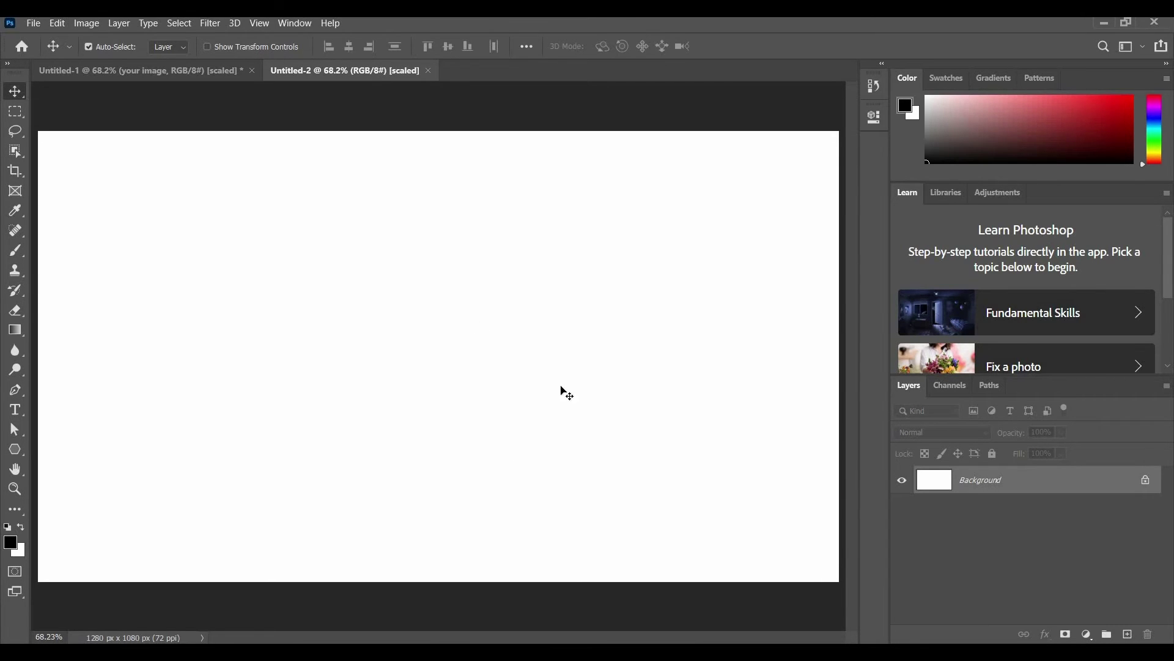
key("alt+BackSpace")
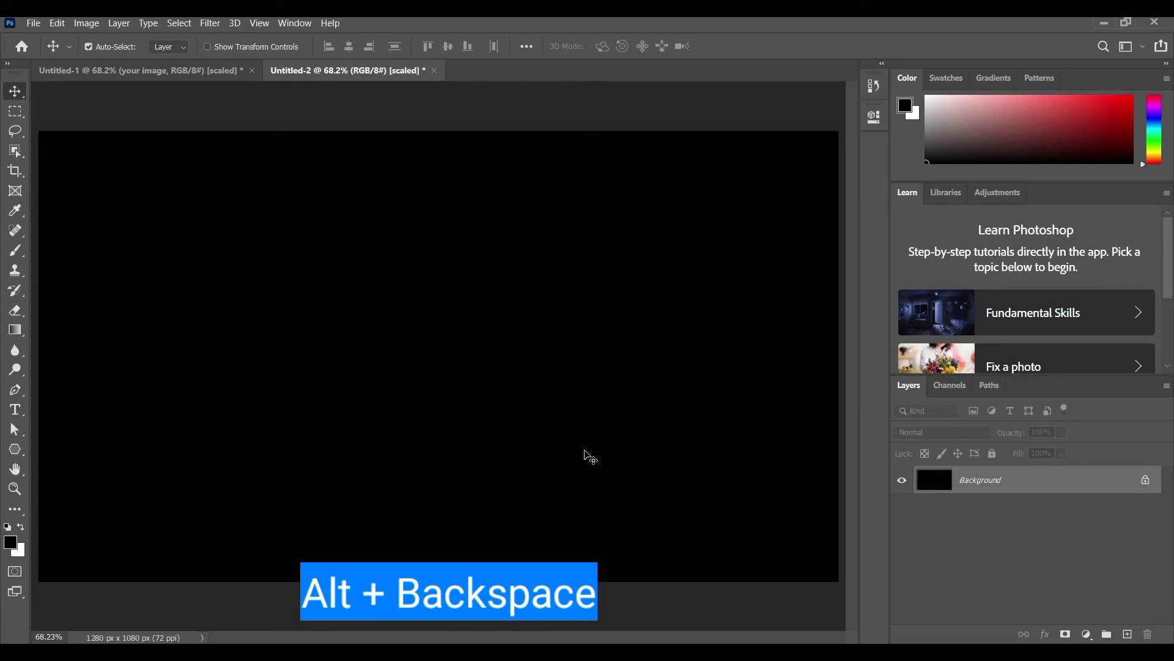
scroll(588, 453, "down", 3)
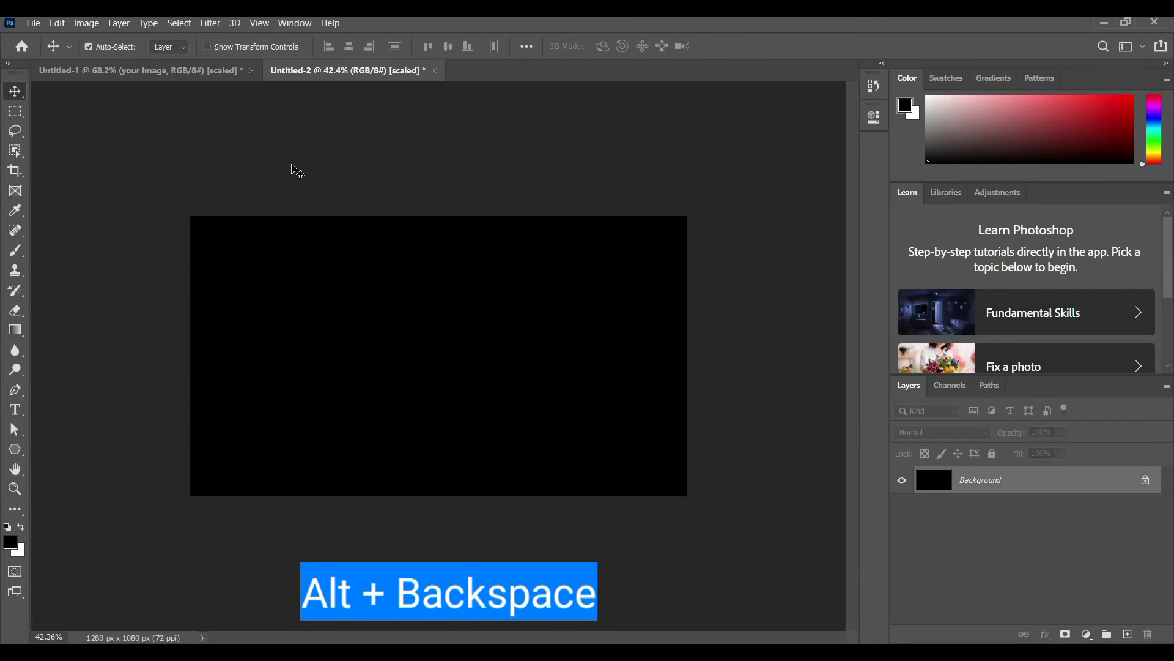
- Draw an orange-outlined rectangle bar at the card's left edge
left_click_drag(14, 449, 58, 454)
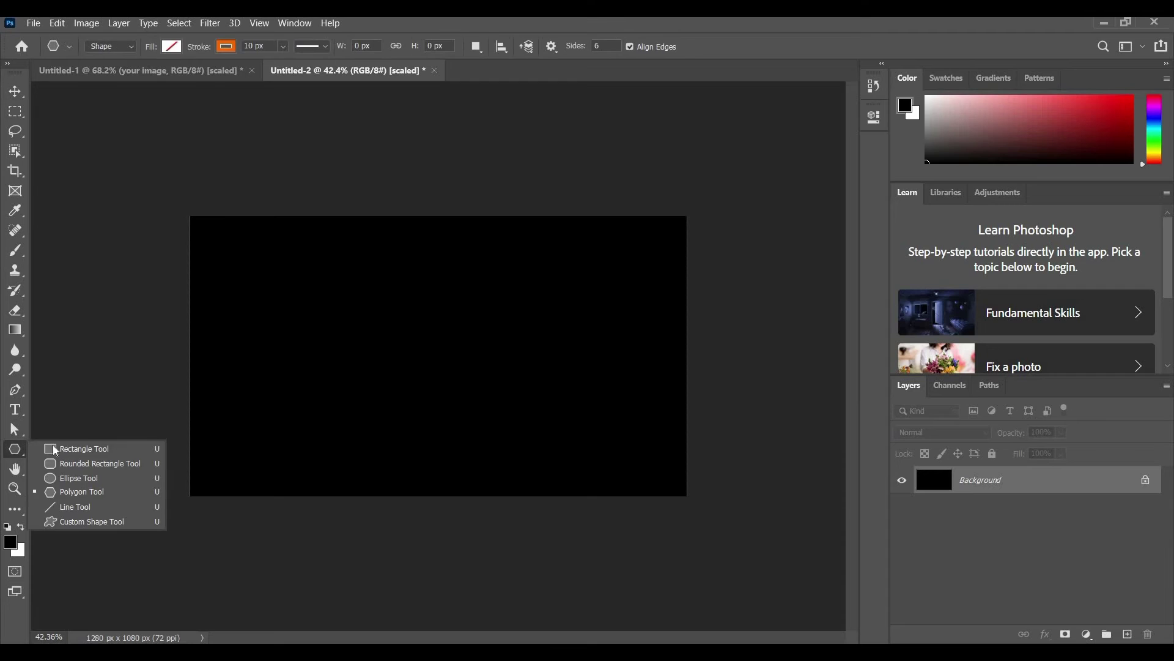
left_click(58, 453)
left_click_drag(161, 302, 271, 320)
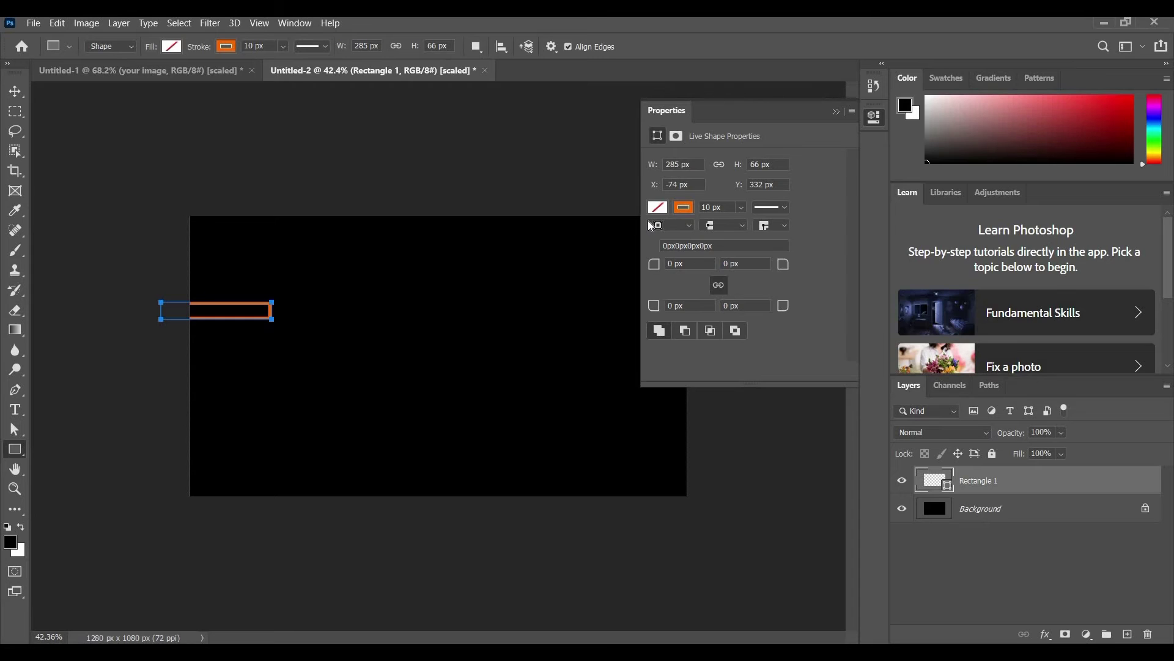
left_click(835, 112)
left_click(15, 92)
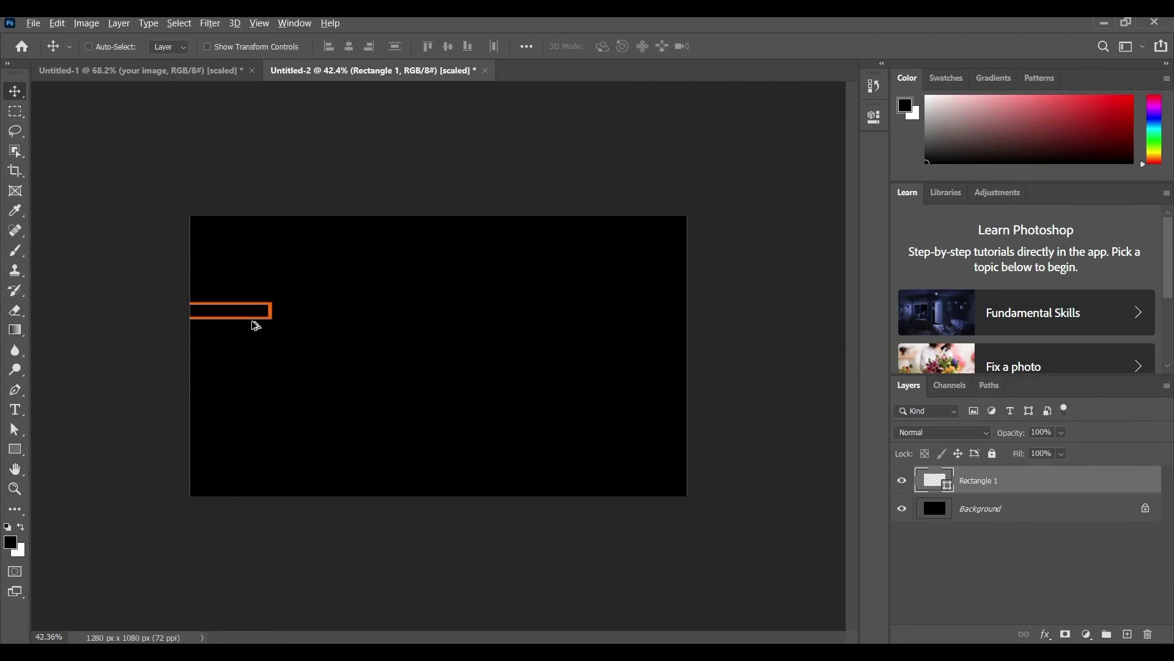
scroll(257, 318, "up", 3)
- Duplicate the bar into four stacked bars down the left edge
key("ctrl+j")
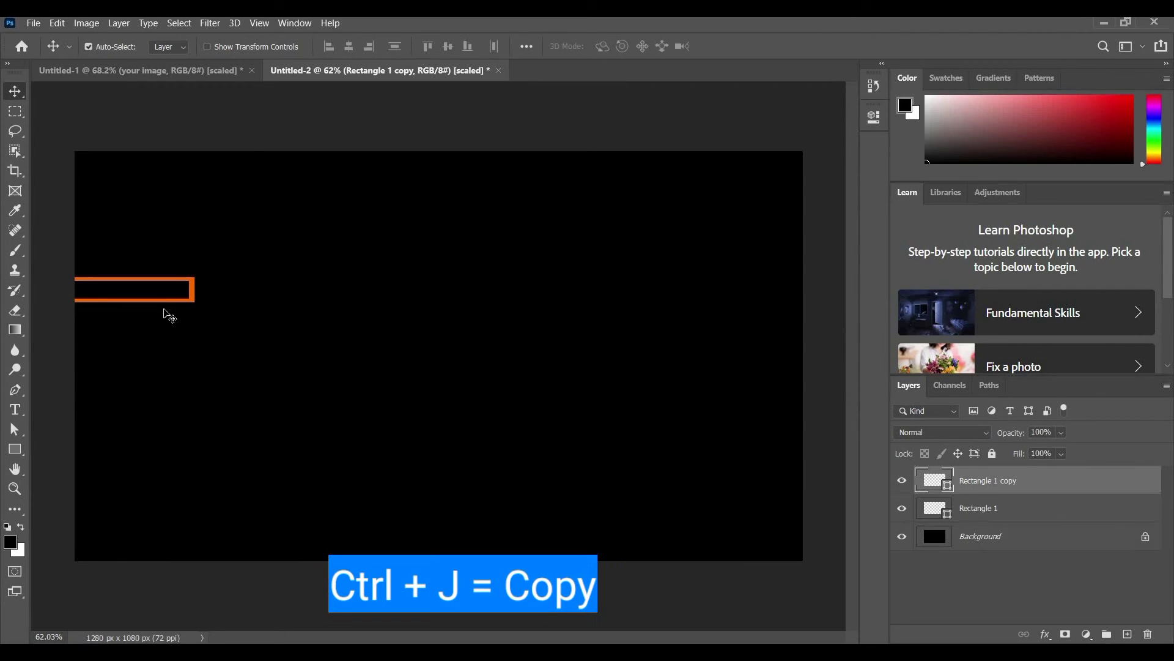
left_click_drag(169, 307, 142, 343)
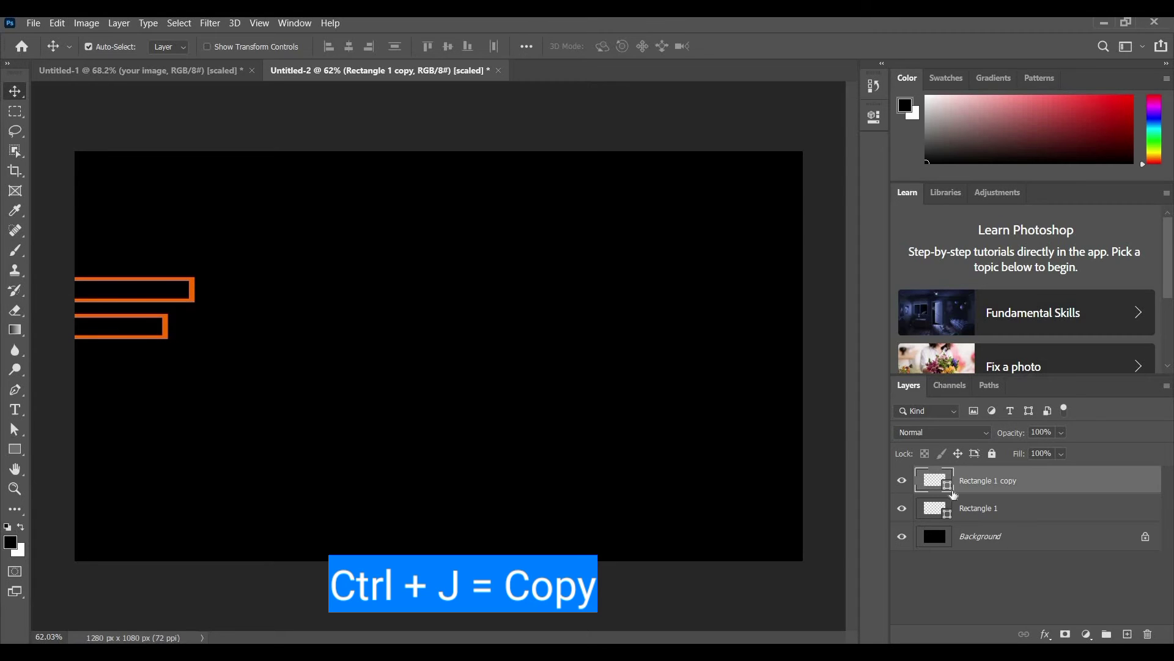
left_click(957, 508, "shift")
key("ctrl+j")
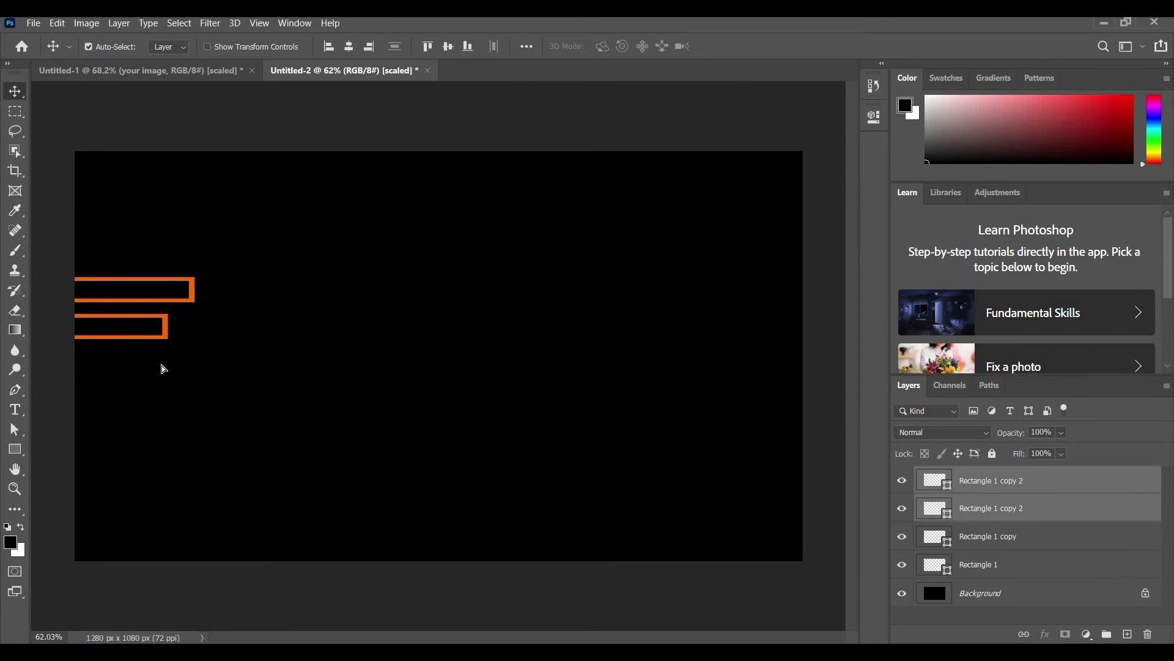
left_click_drag(164, 369, 162, 408)
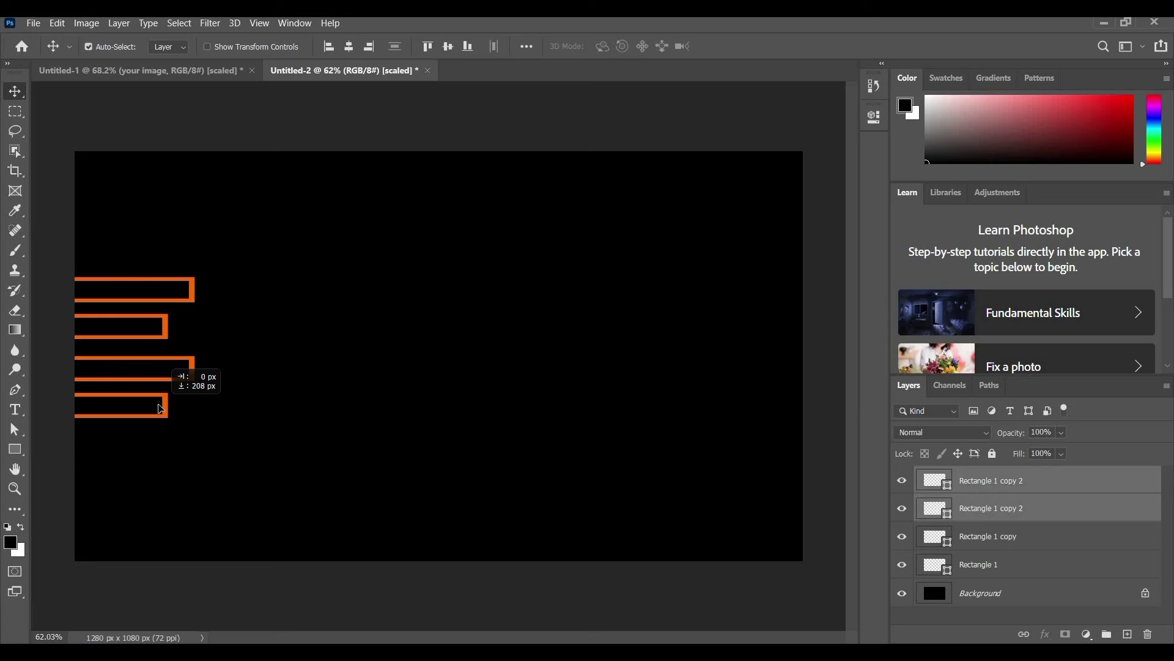
left_click_drag(160, 408, 162, 407)
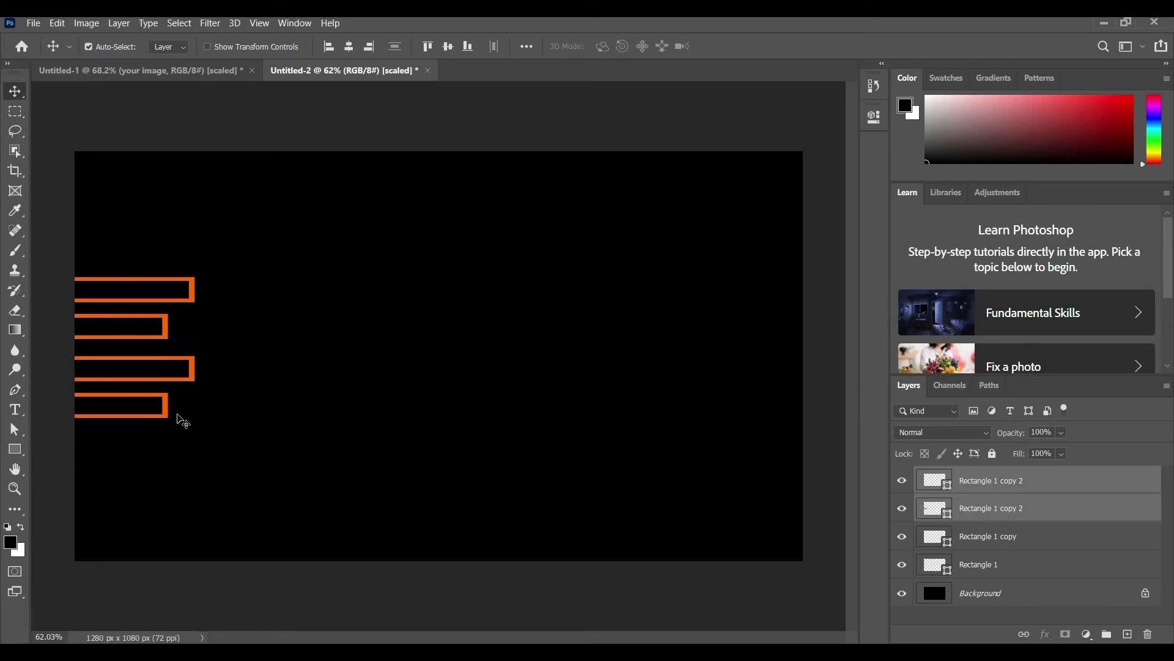
key("Up")
key("Up")
key("Up")
left_click(230, 439)
key("ctrl+0")
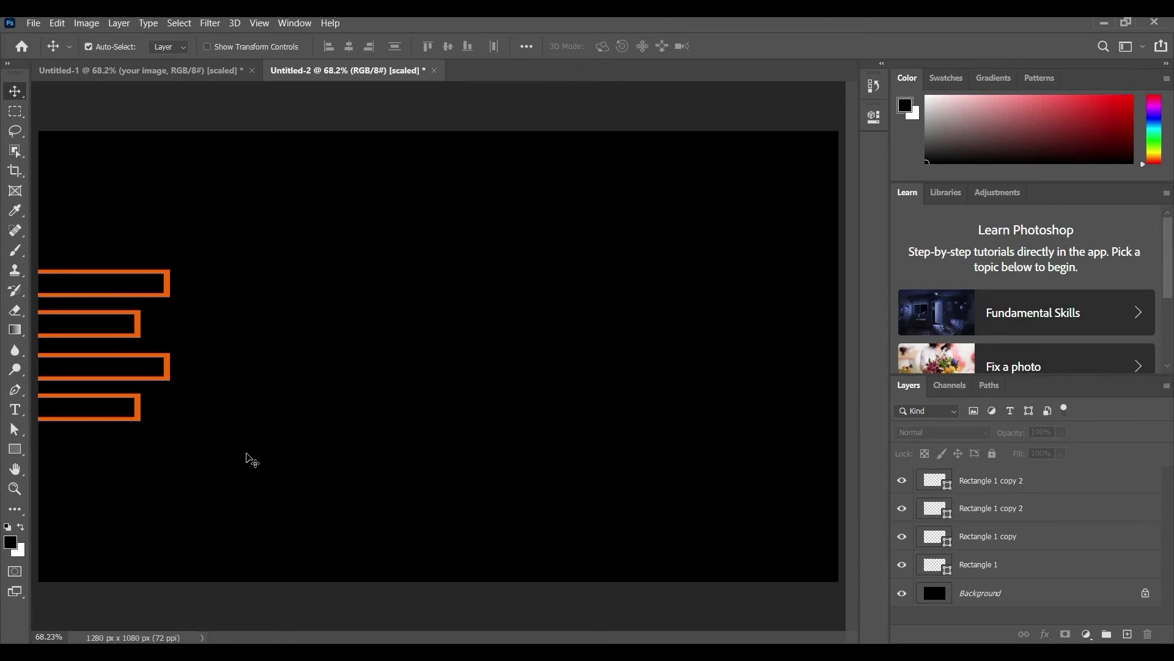
scroll(251, 346, "down", 3)
scroll(247, 349, "up", 2)
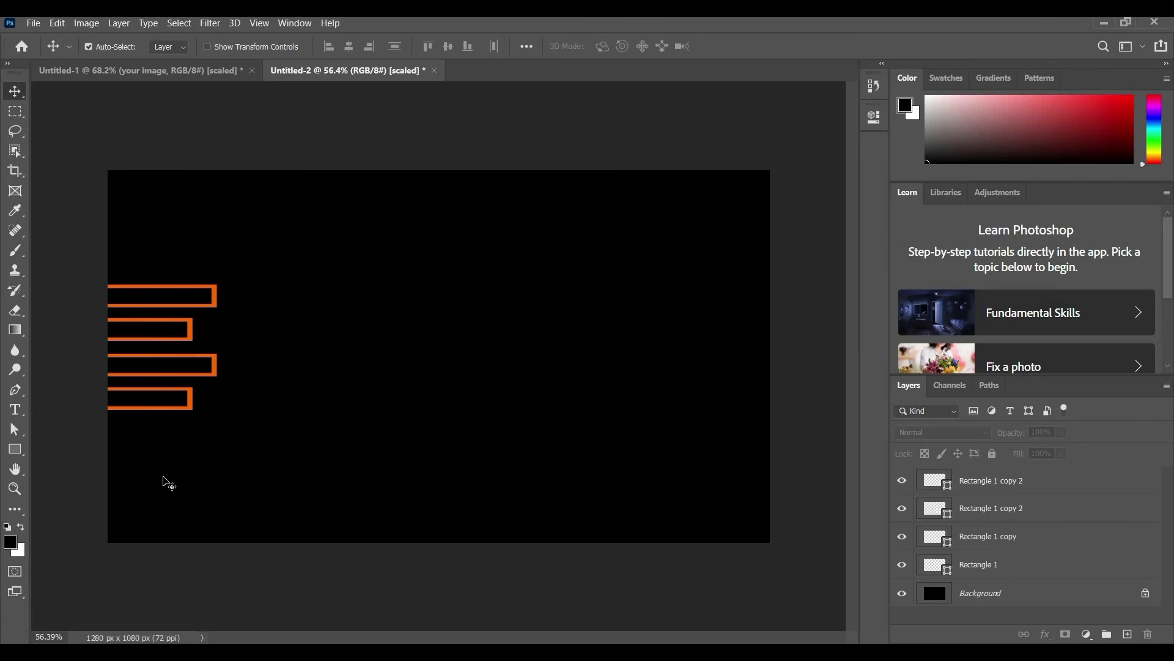
- Free-transform all four bars to squeeze them closer together vertically
key("ctrl+alt+a")
key("ctrl+t")
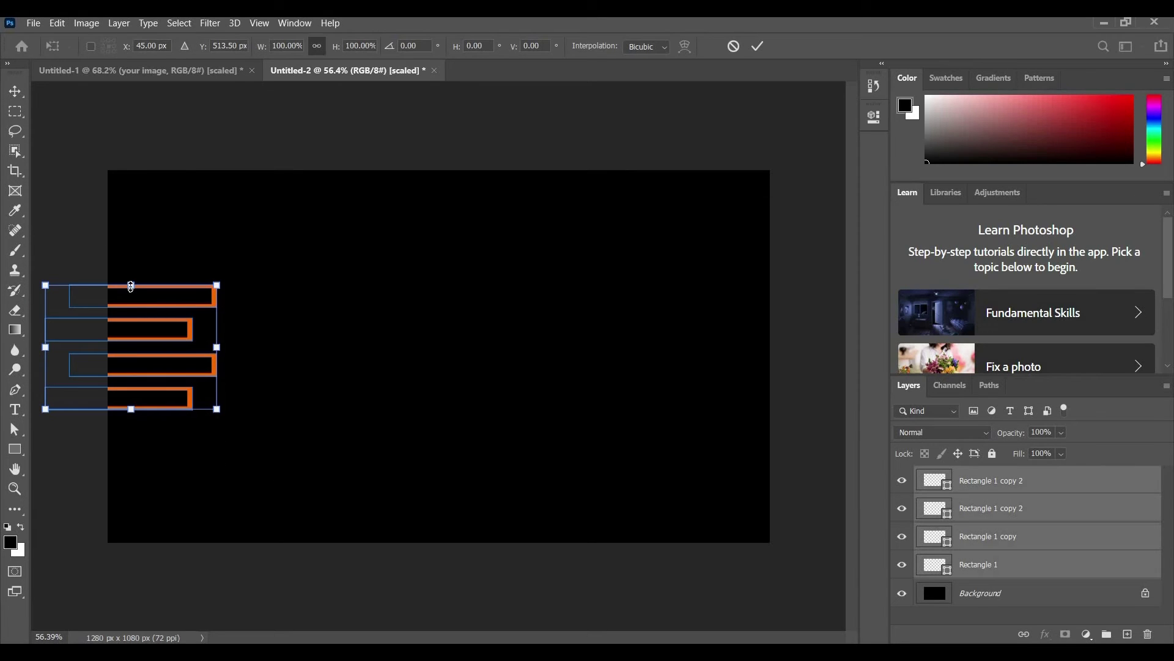
left_click_drag(130, 286, 130, 303)
key("Return")
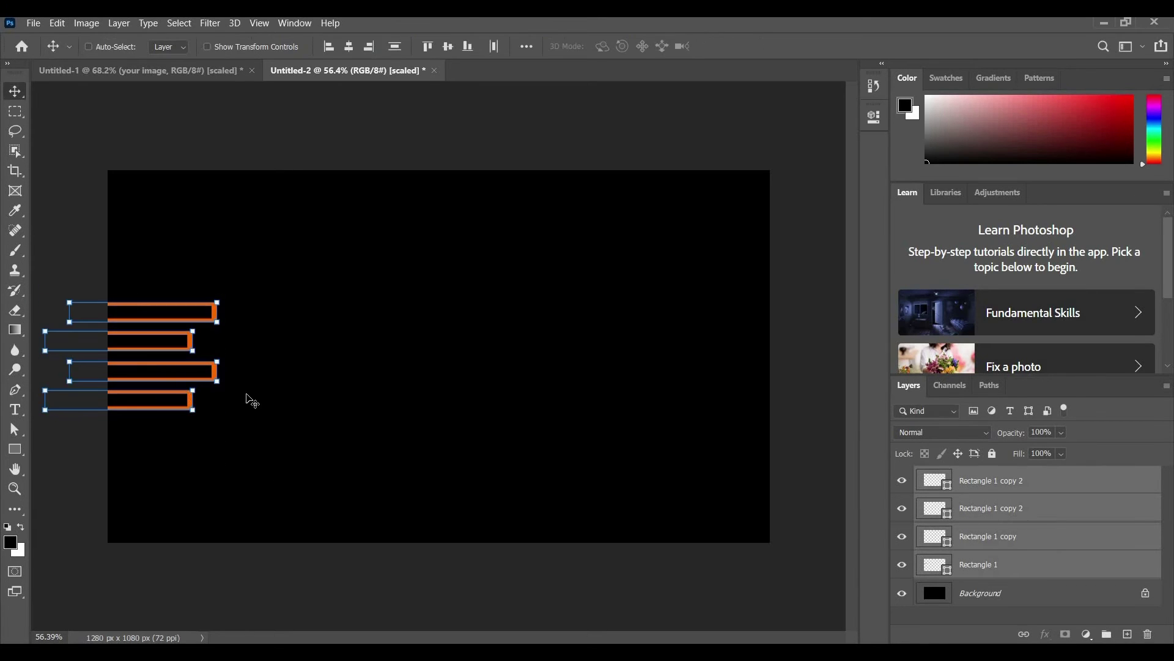
left_click(218, 388, "ctrl")
scroll(215, 375, "up", 2)
scroll(249, 385, "down", 1)
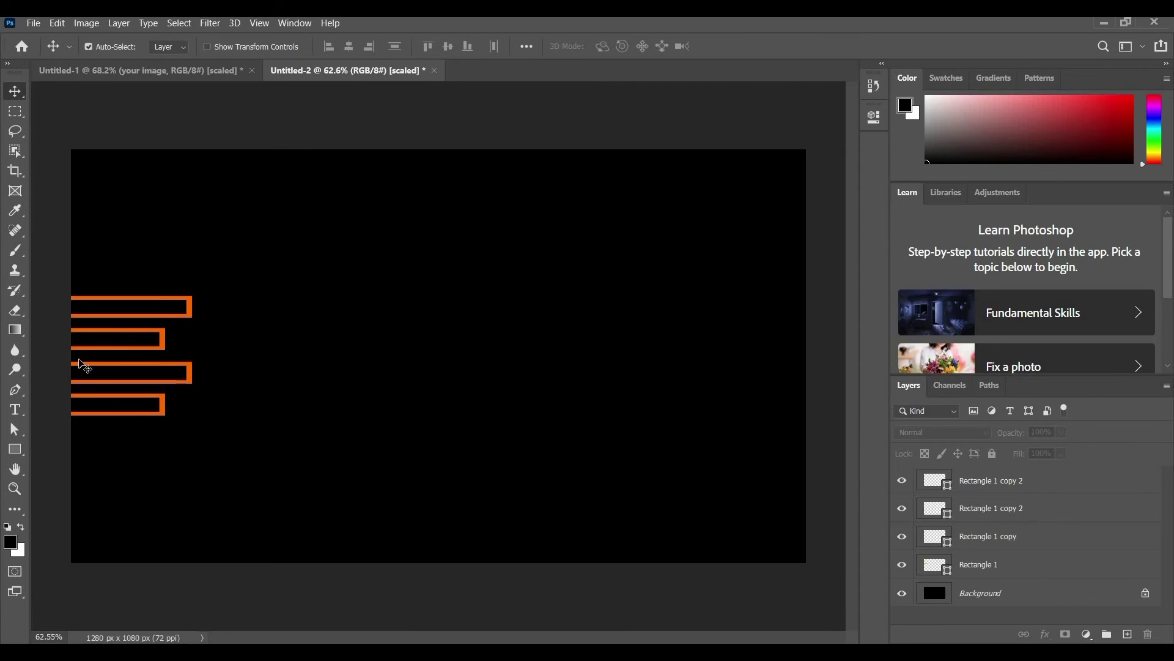
- Open the scan.png QR code image and move it onto the card
left_click(33, 23)
left_click(38, 47)
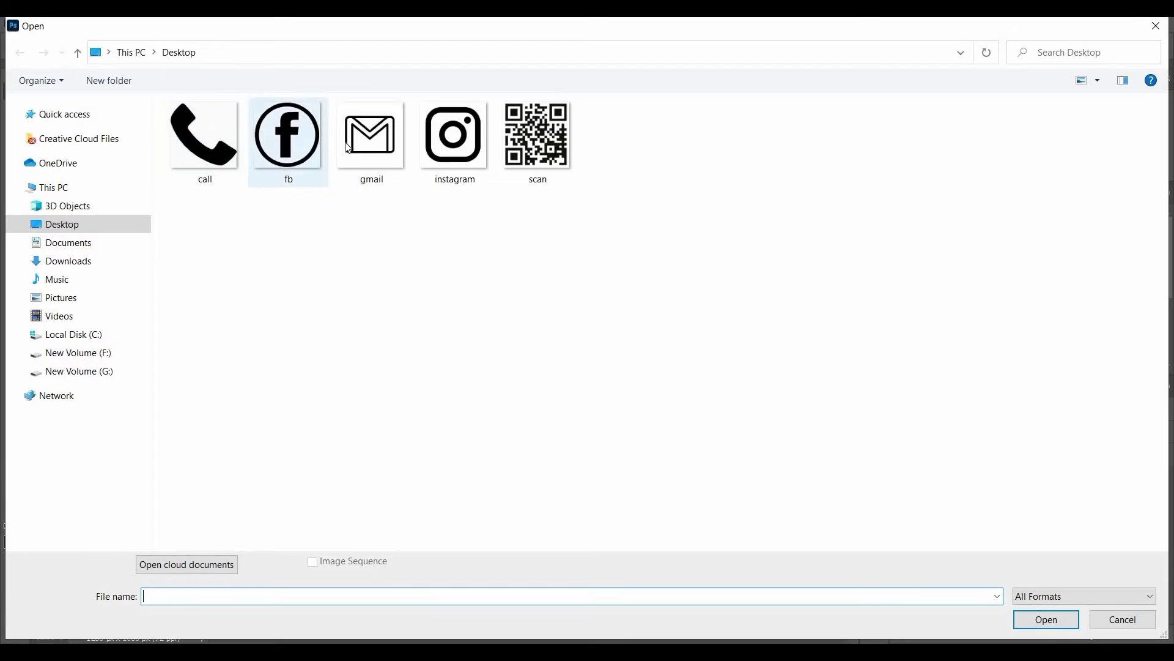
left_click(537, 138)
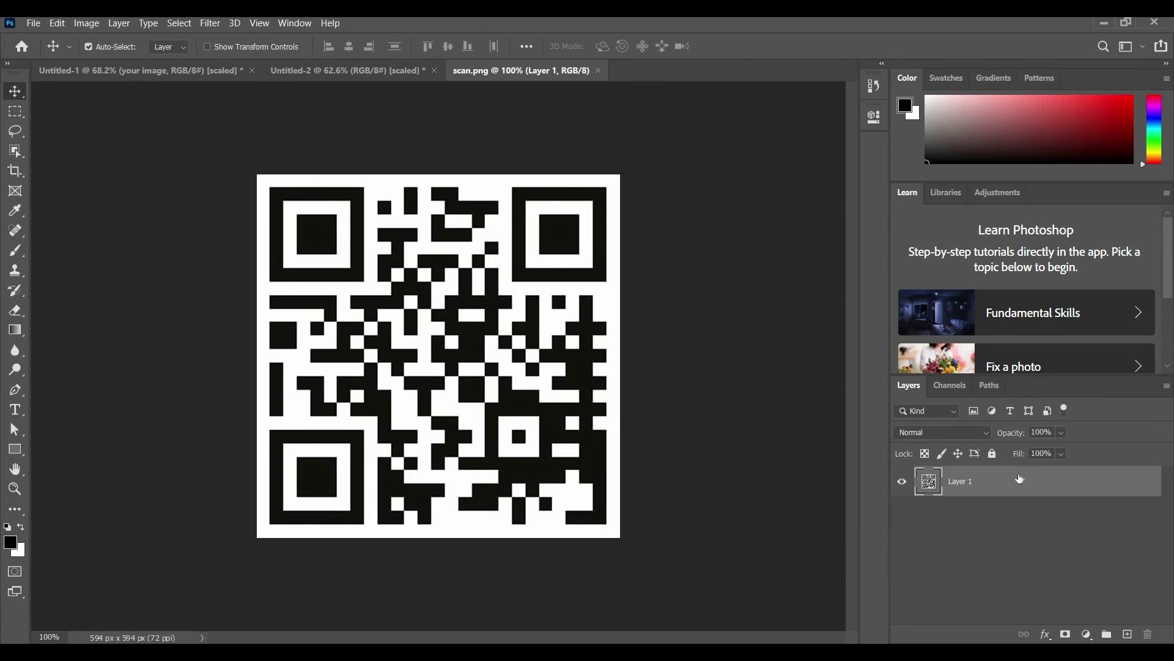
mouse_move(431, 217)
left_mouse_down()
mouse_move(384, 58)
mouse_move(661, 406)
left_mouse_up()
- Scale the QR code to about 66% and position it on the right side
key("ctrl+t")
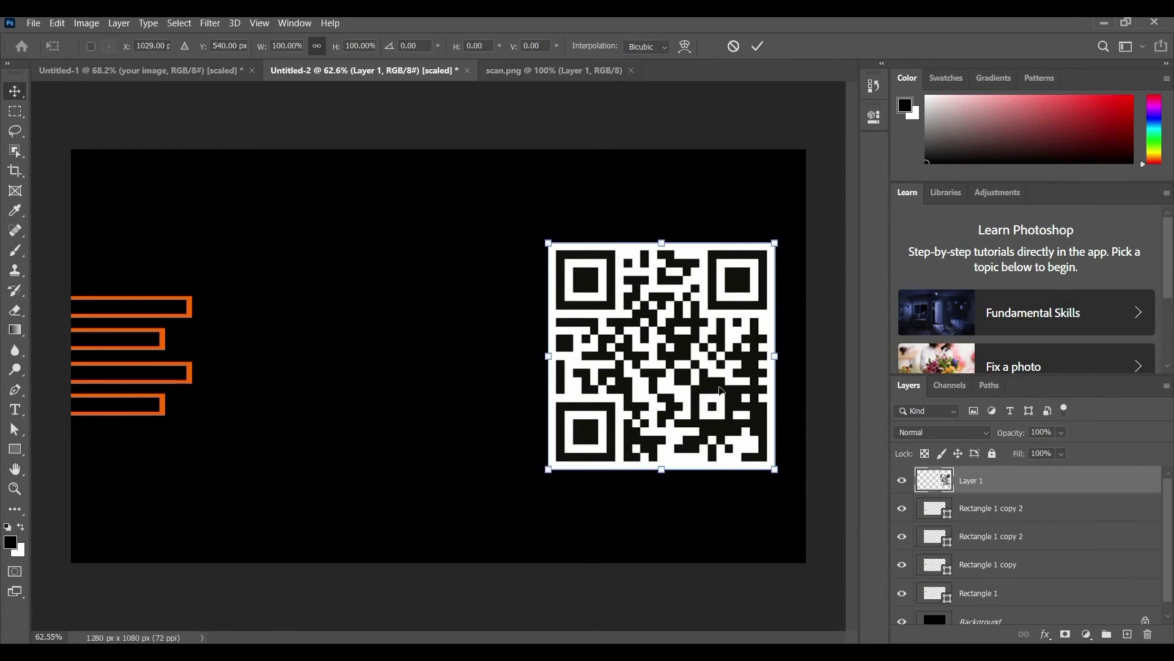
left_click_drag(777, 243, 750, 269)
left_click_drag(670, 357, 706, 356)
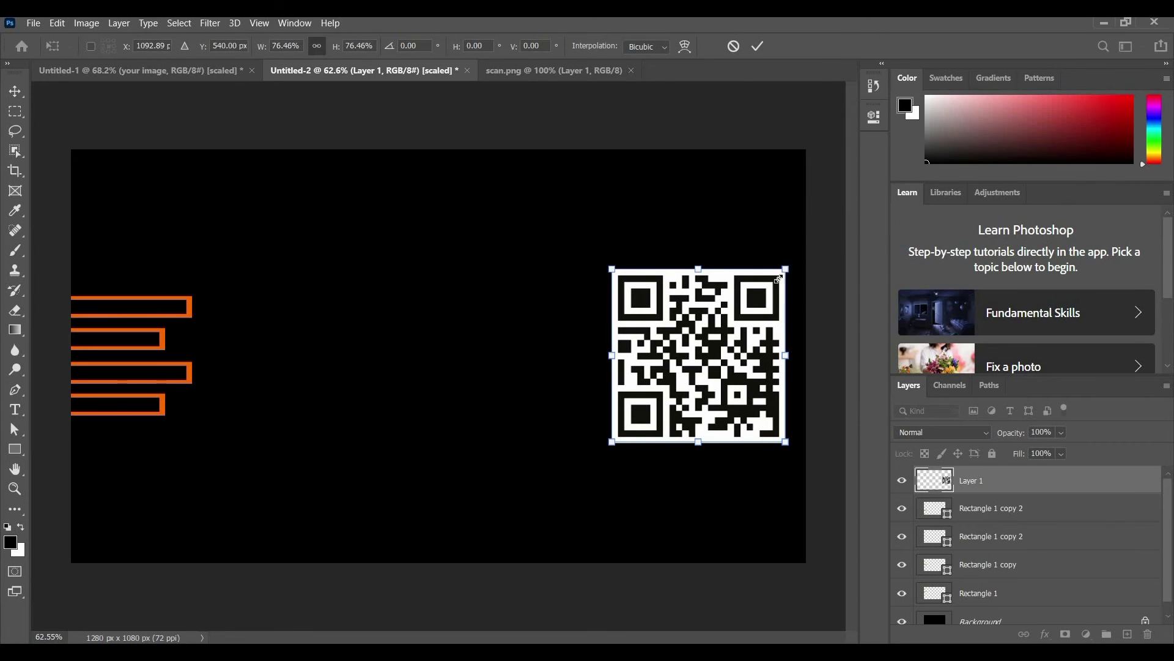
left_click_drag(778, 278, 766, 290)
left_click_drag(719, 352, 715, 345)
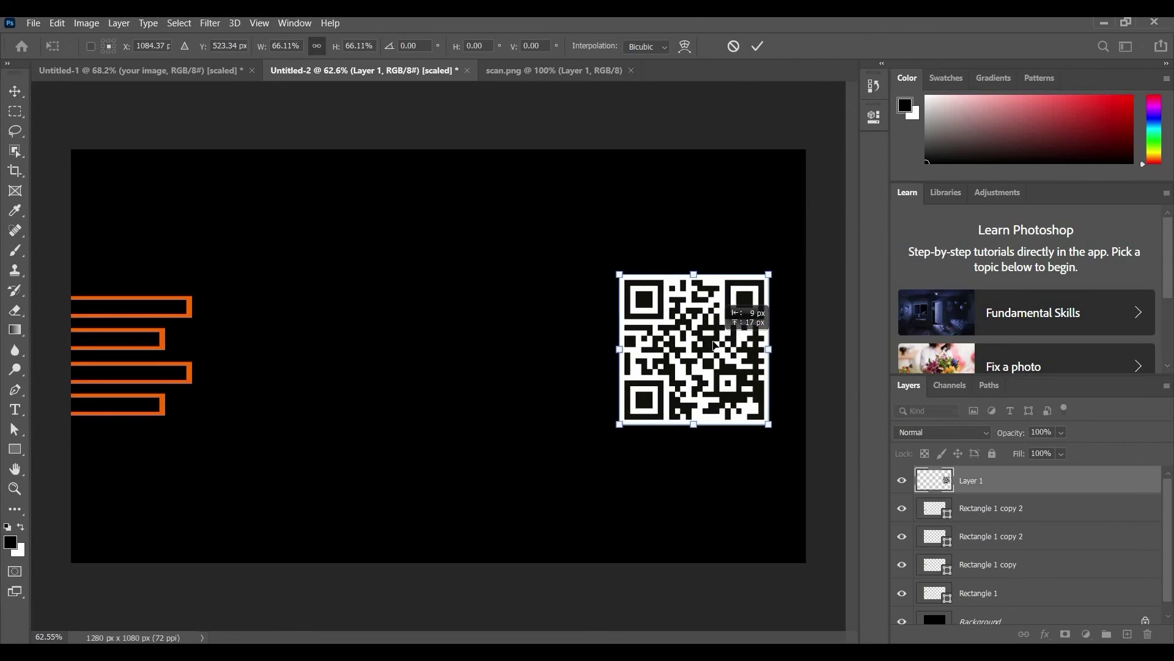
key("Return")
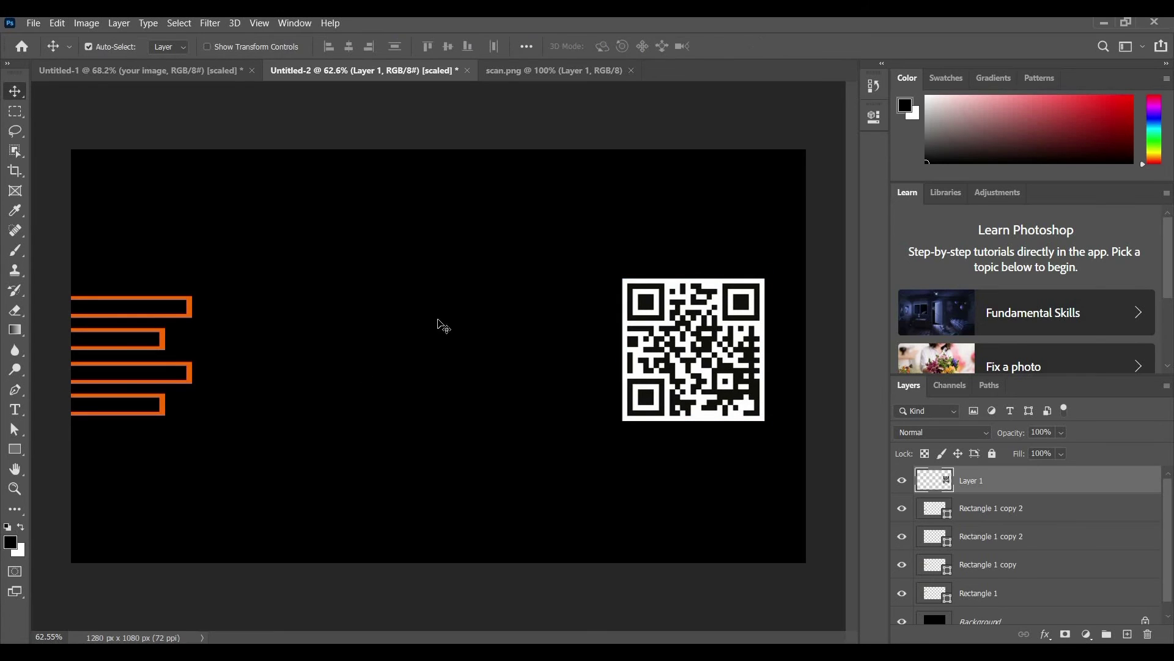
key("ctrl+minus")
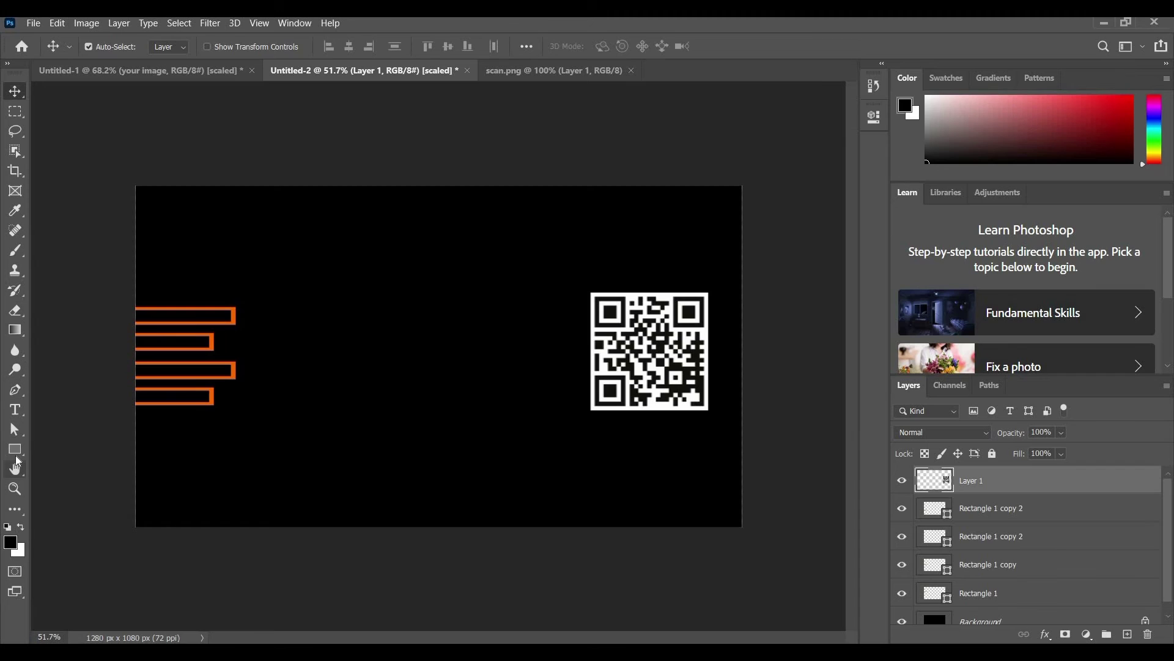
- Draw an orange-outlined ellipse ring beside the bars
left_click(14, 449)
left_click(55, 478)
left_click_drag(273, 314, 312, 344)
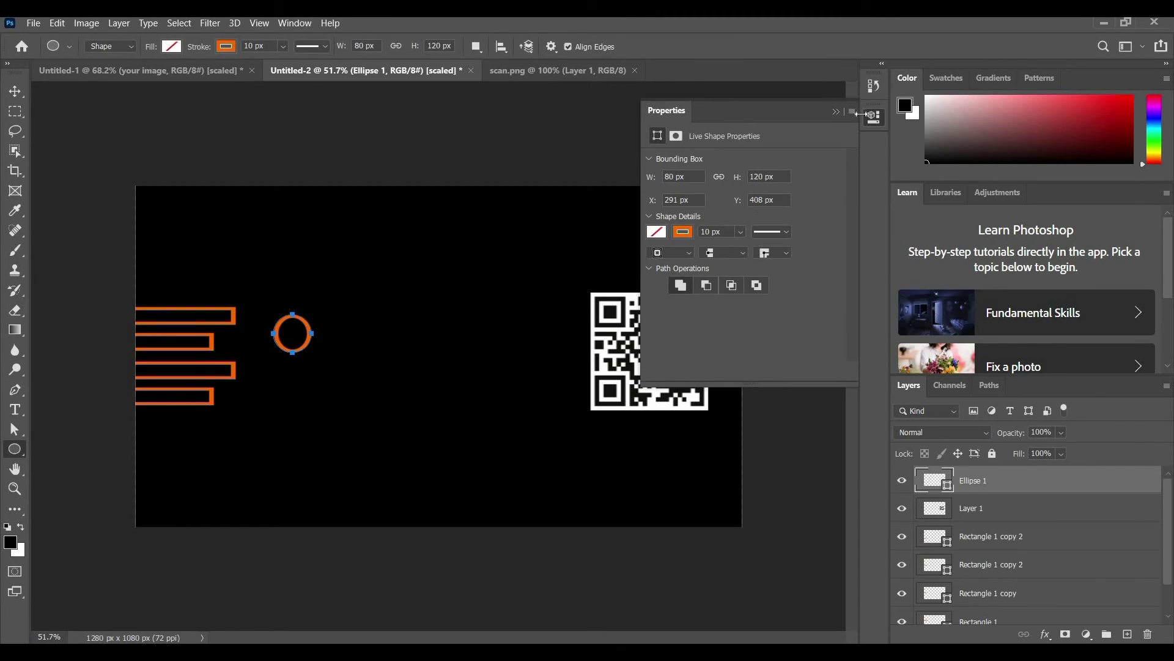
key("v")
scroll(266, 384, "up", 3)
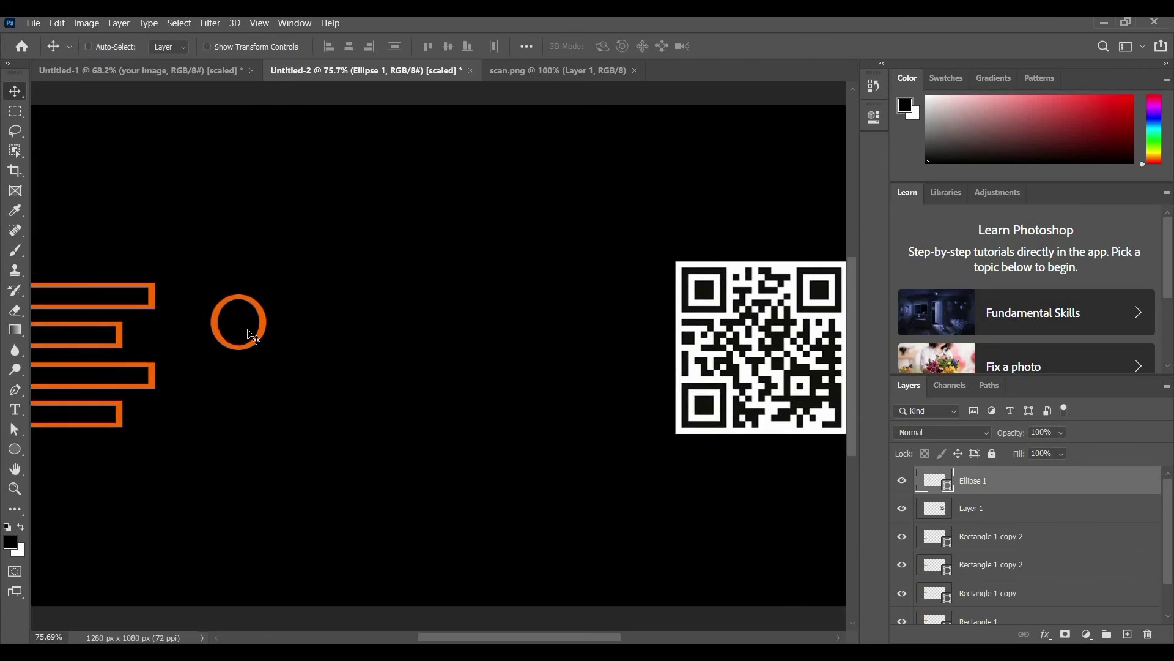
left_click_drag(250, 343, 258, 326)
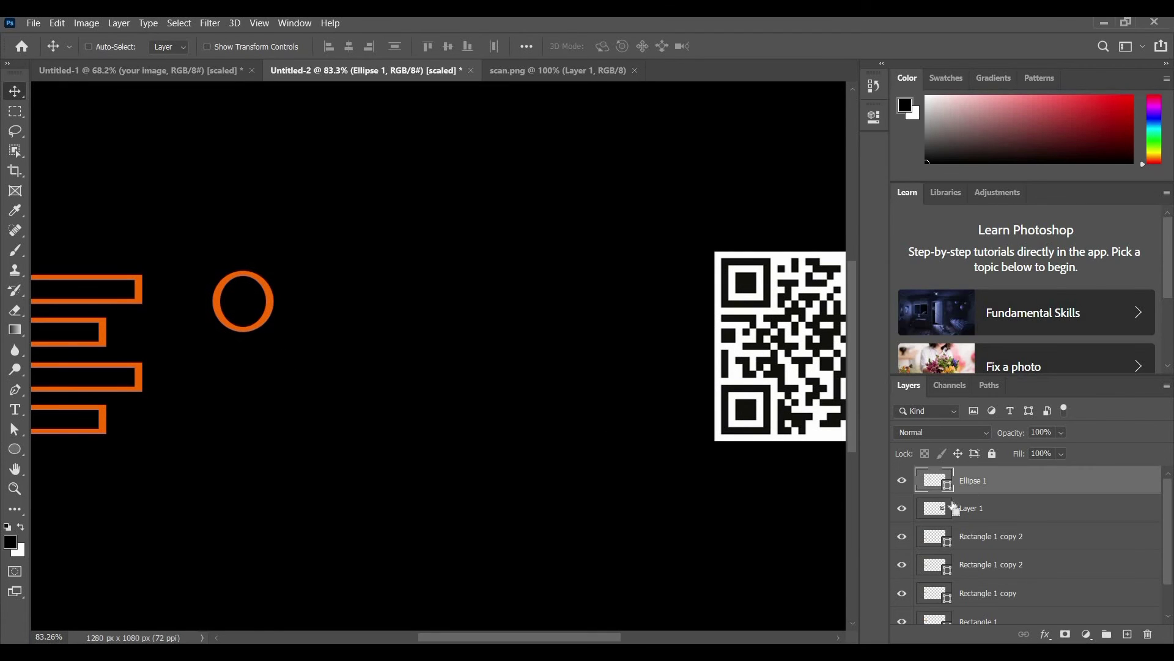
- Duplicate the ring and place the copy directly below the first
key("ctrl+j")
left_click_drag(235, 329, 247, 406)
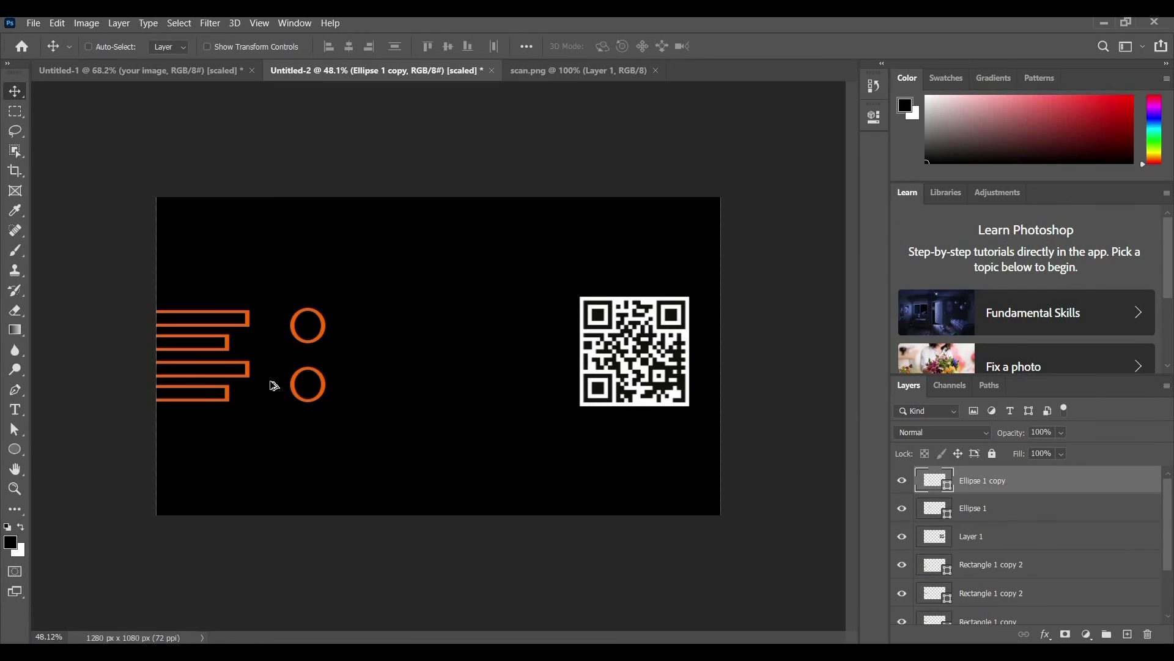
scroll(260, 401, "down", 4, "alt")
scroll(303, 334, "up", 1, "alt")
- Open call.png and give the phone icon a white Color Overlay
left_click(34, 23)
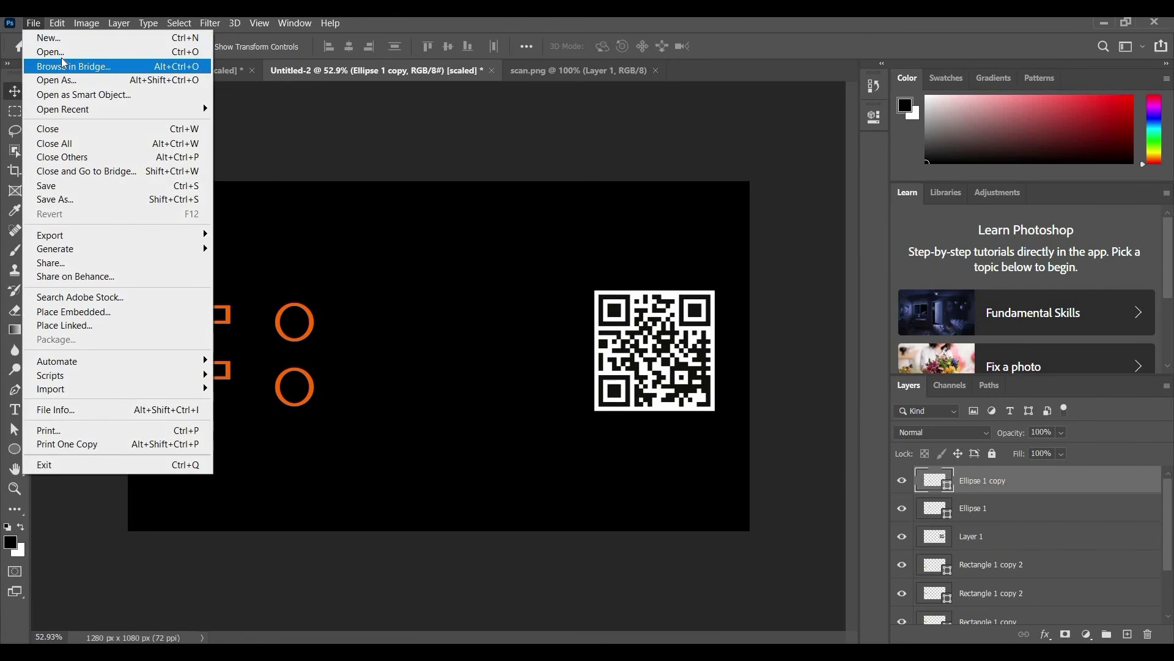
left_click(38, 53)
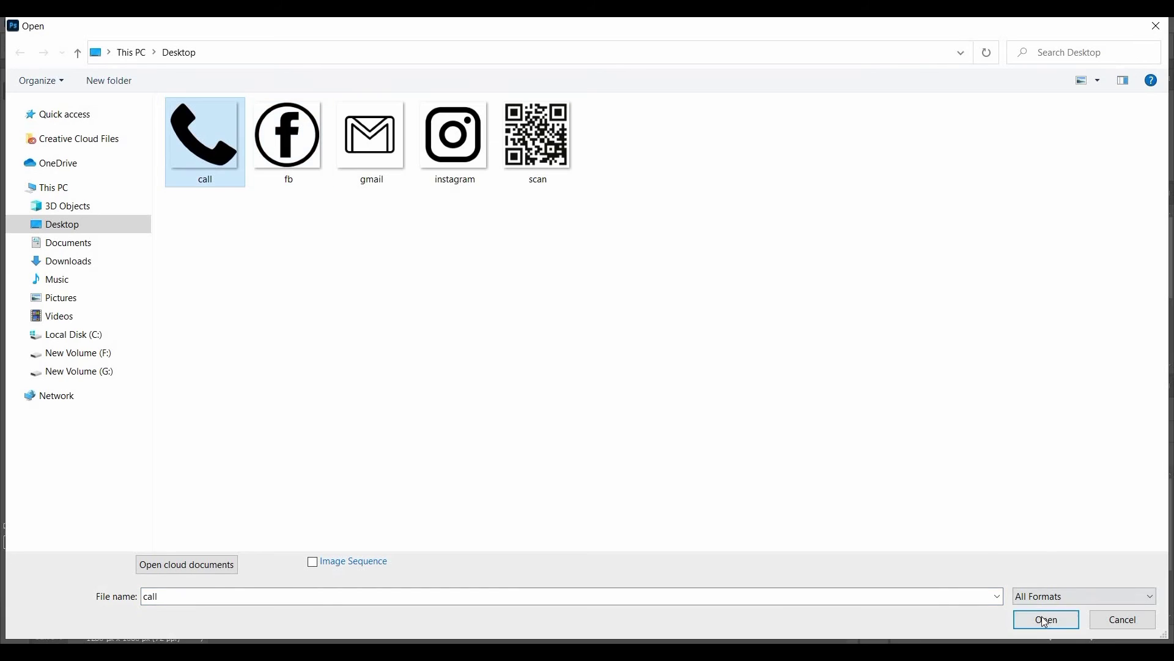
left_click(1046, 619)
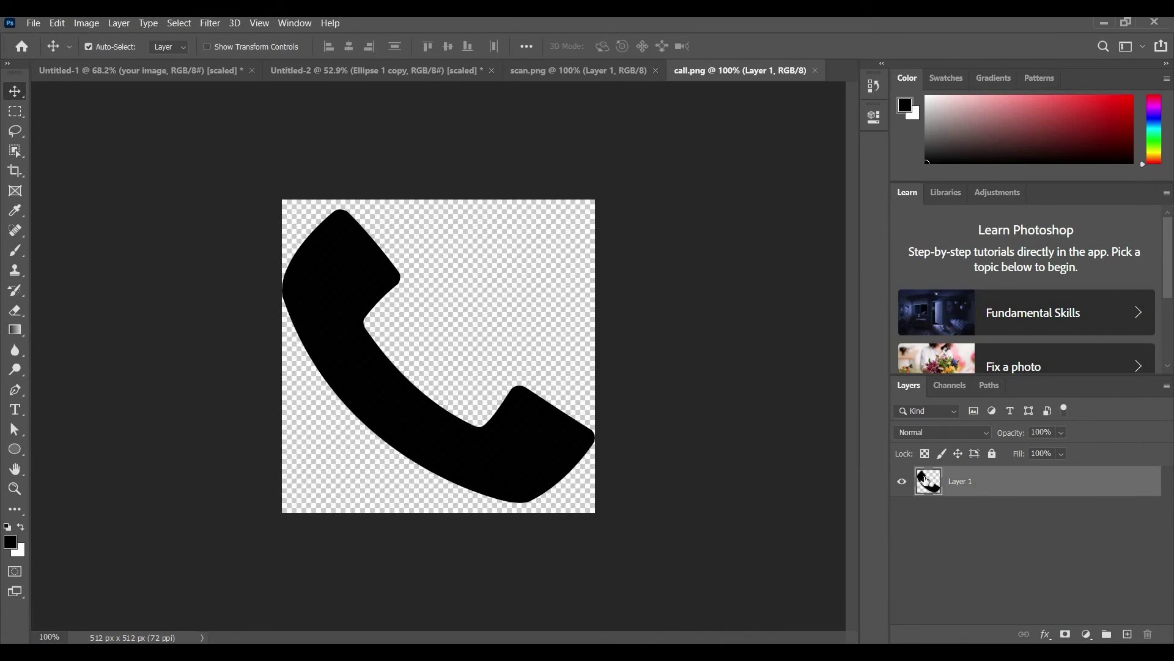
double_click(929, 481)
left_click(658, 485)
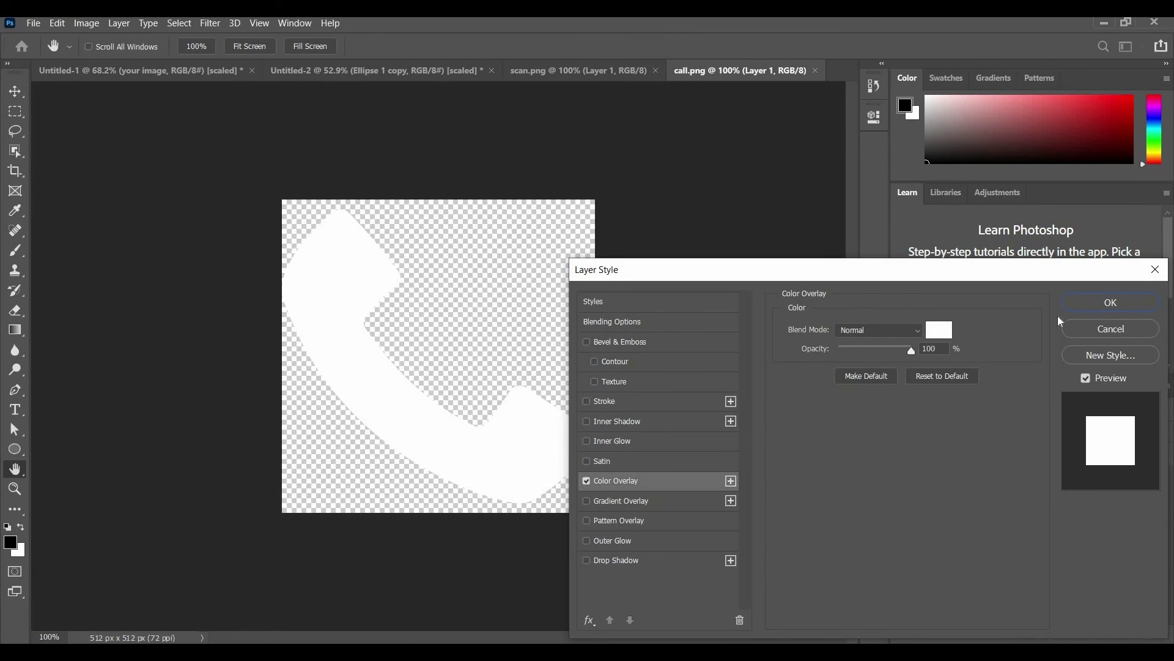
key("Return")
- Bring the phone icon into Untitled-2 and scale it to about 13% inside the top ring
mouse_move(314, 276)
left_mouse_down()
mouse_move(297, 69)
mouse_move(283, 322)
left_mouse_up()
scroll(287, 333, "up", 3)
key("ctrl+t")
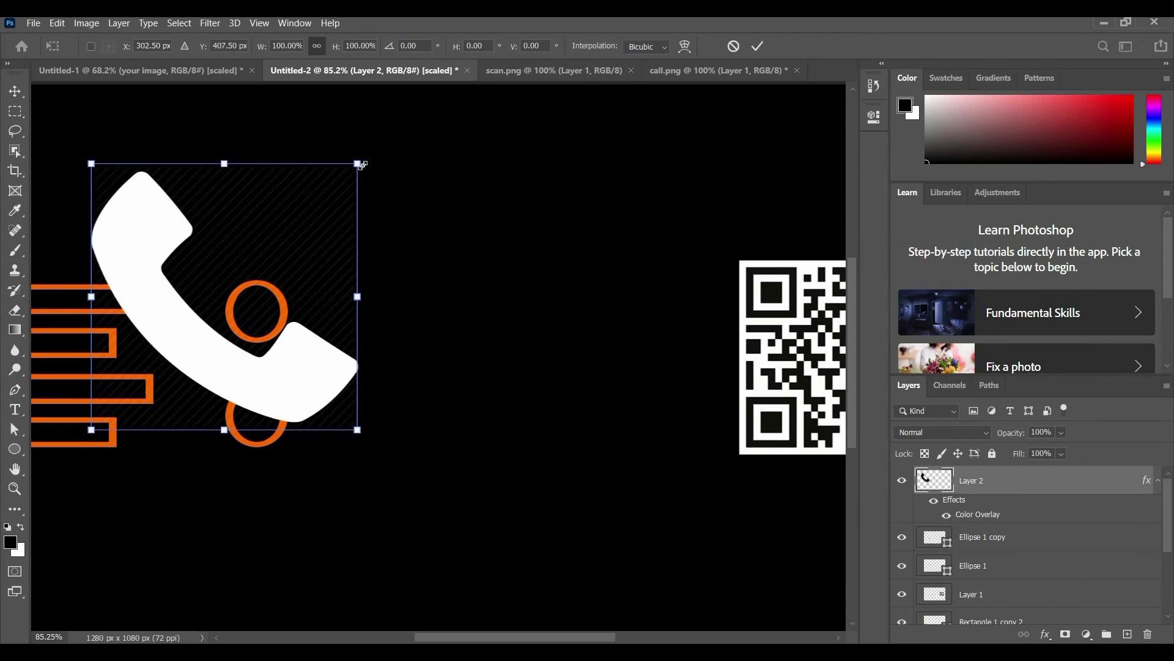
mouse_move(358, 163)
left_mouse_down()
mouse_move(244, 278)
mouse_move(264, 327)
left_mouse_up()
scroll(208, 294, "up", 5)
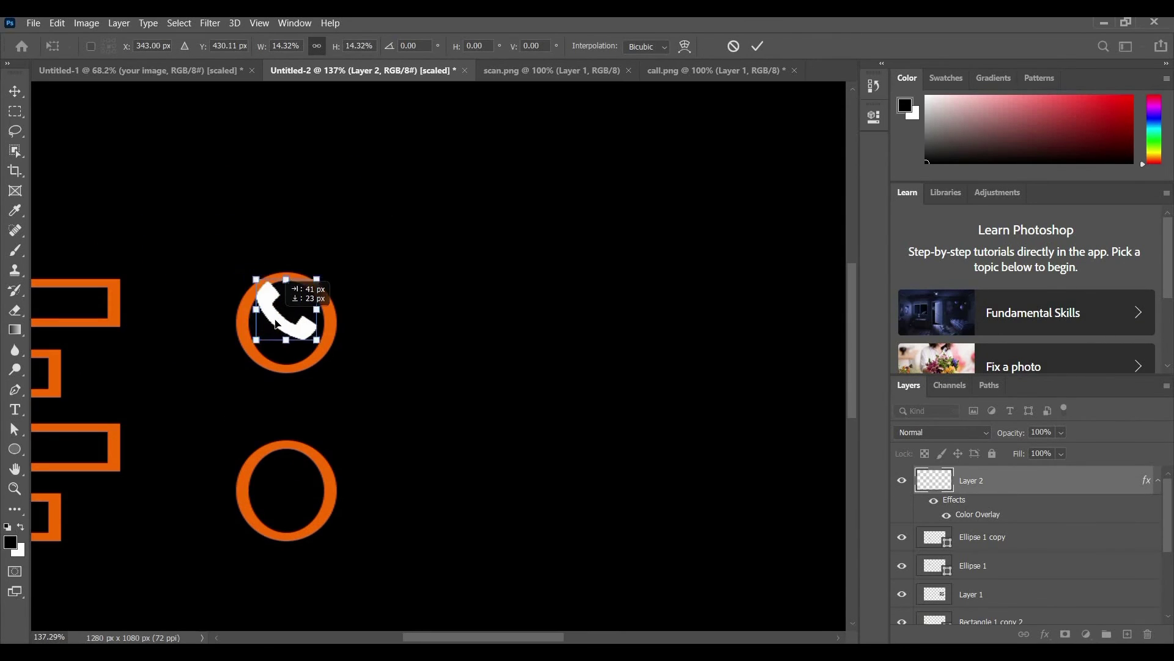
scroll(306, 317, "up", 5)
left_click_drag(324, 269, 321, 276)
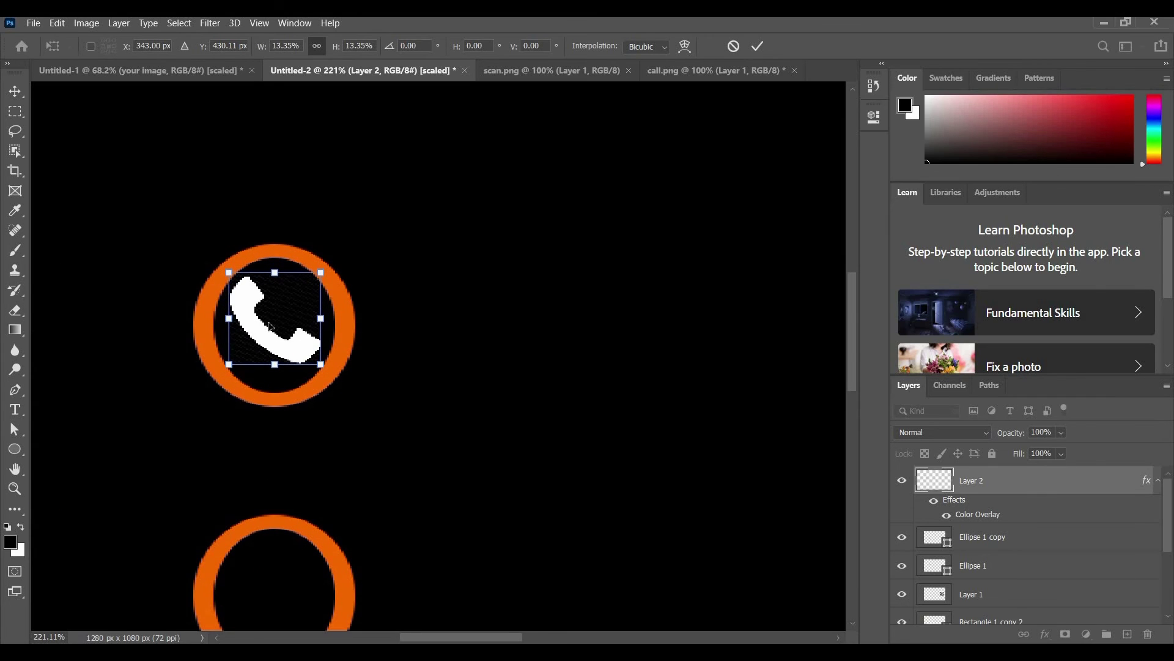
left_click_drag(267, 336, 267, 344)
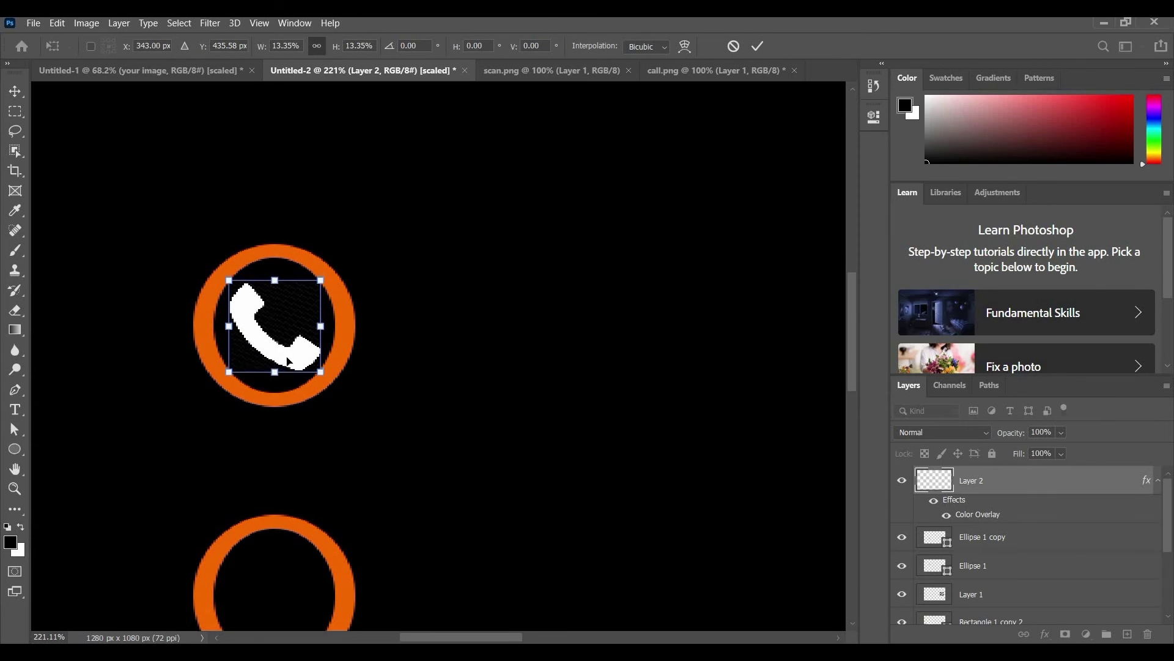
key("Return")
scroll(321, 341, "down", 5)
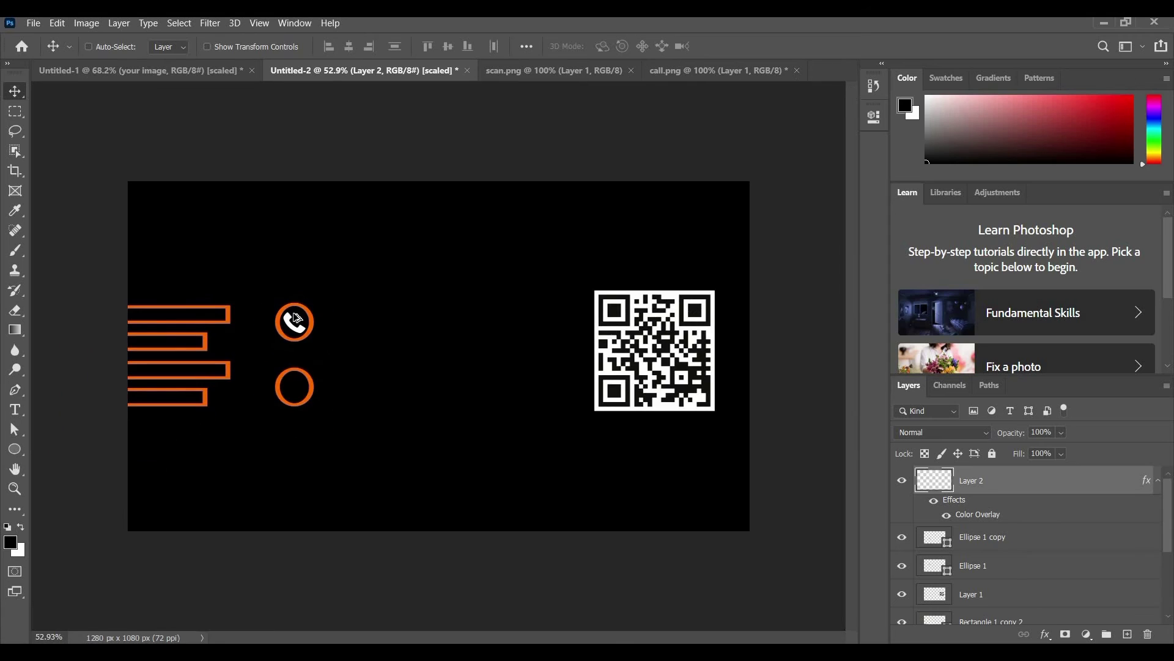
scroll(319, 324, "up", 3)
- Type two lines of phone numbers to the right of the phone icon
left_click(15, 409)
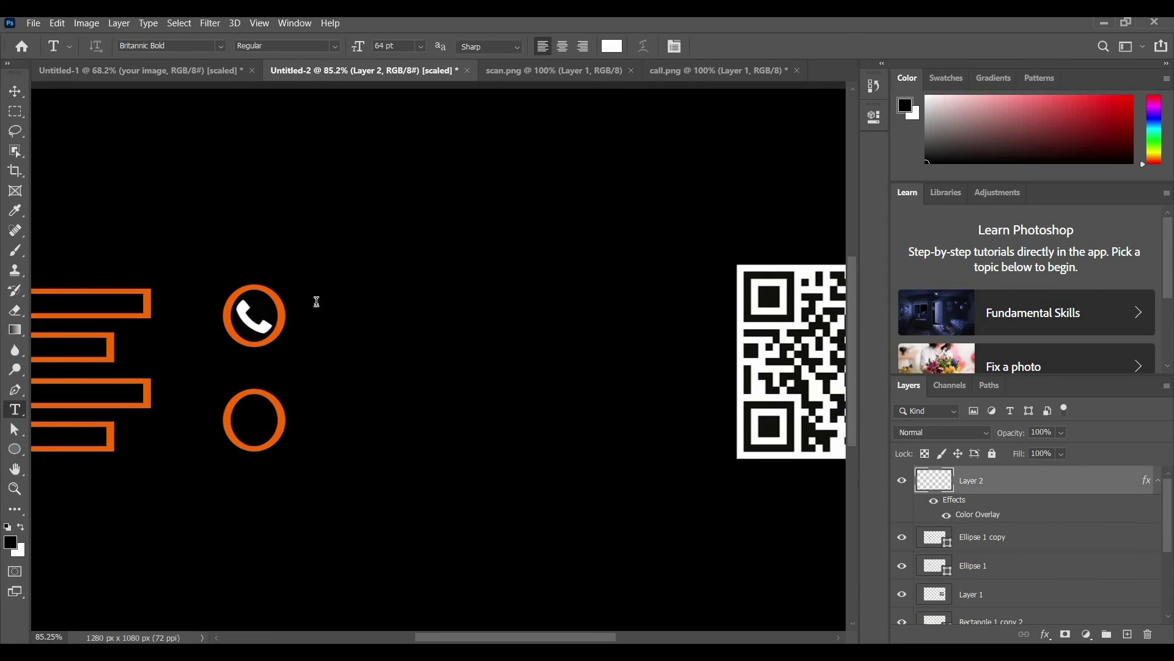
left_click(307, 303)
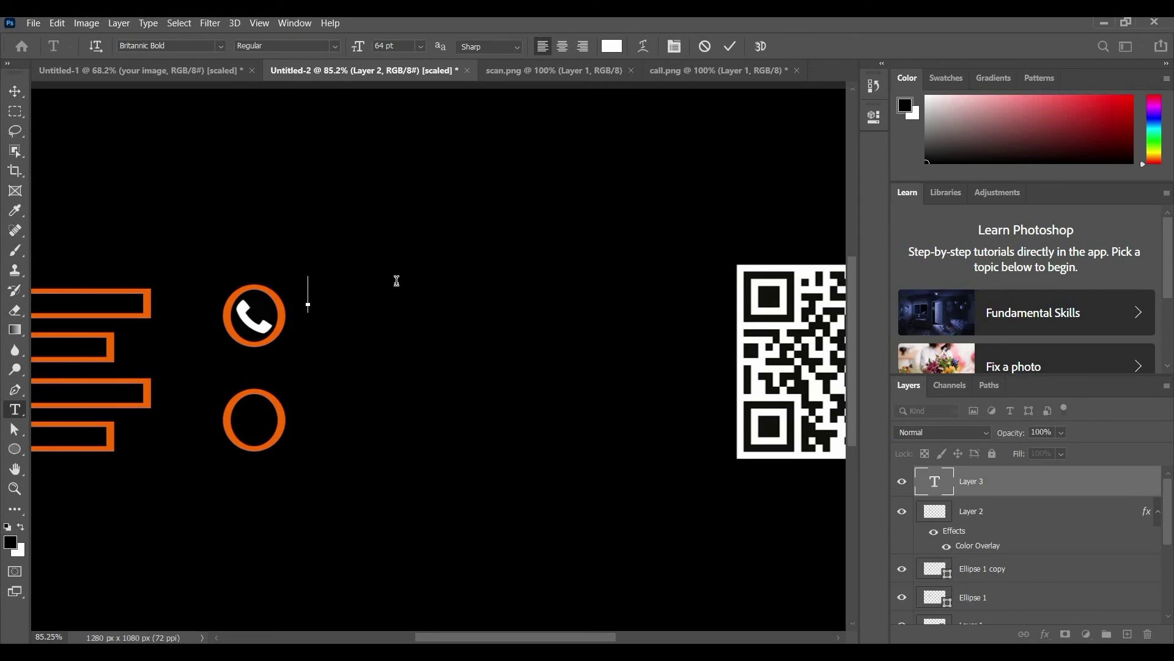
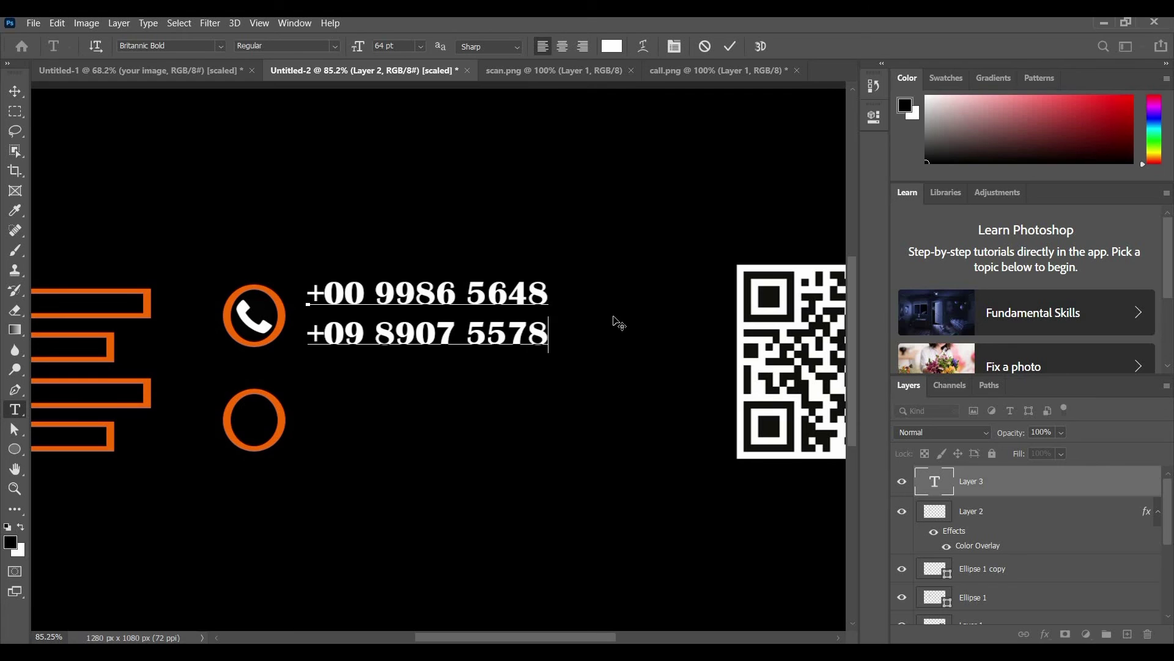
left_click(21, 91)
key("ctrl+0")
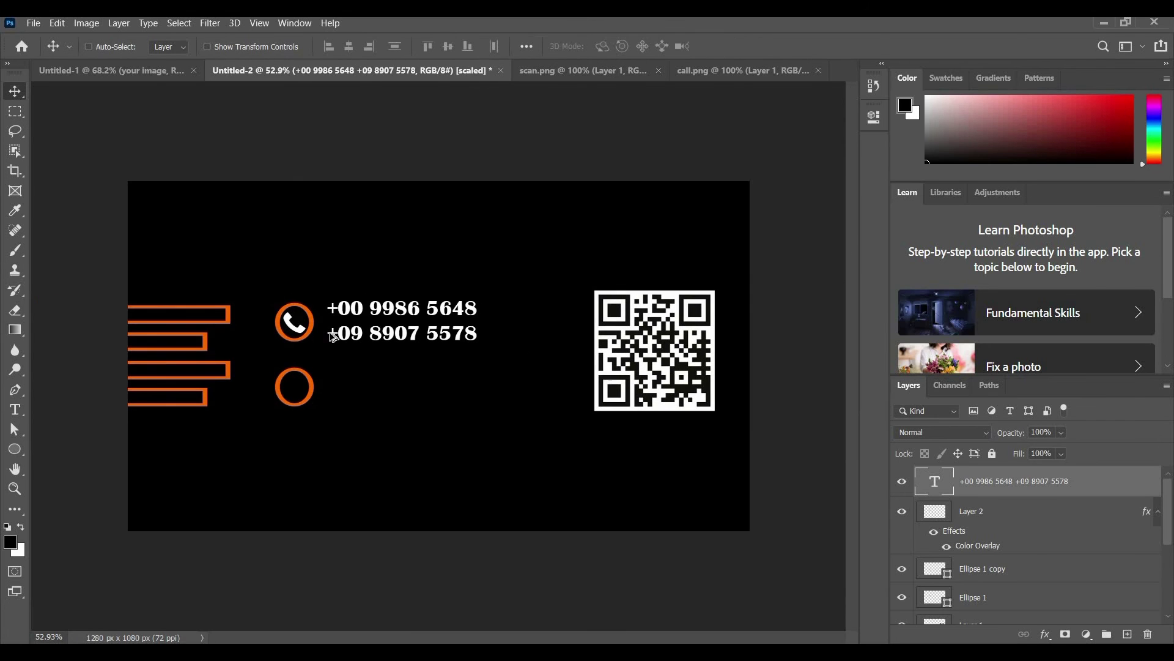
- Open gmail.png and give the envelope icon a white Color Overlay
left_click(39, 24)
left_click(37, 47)
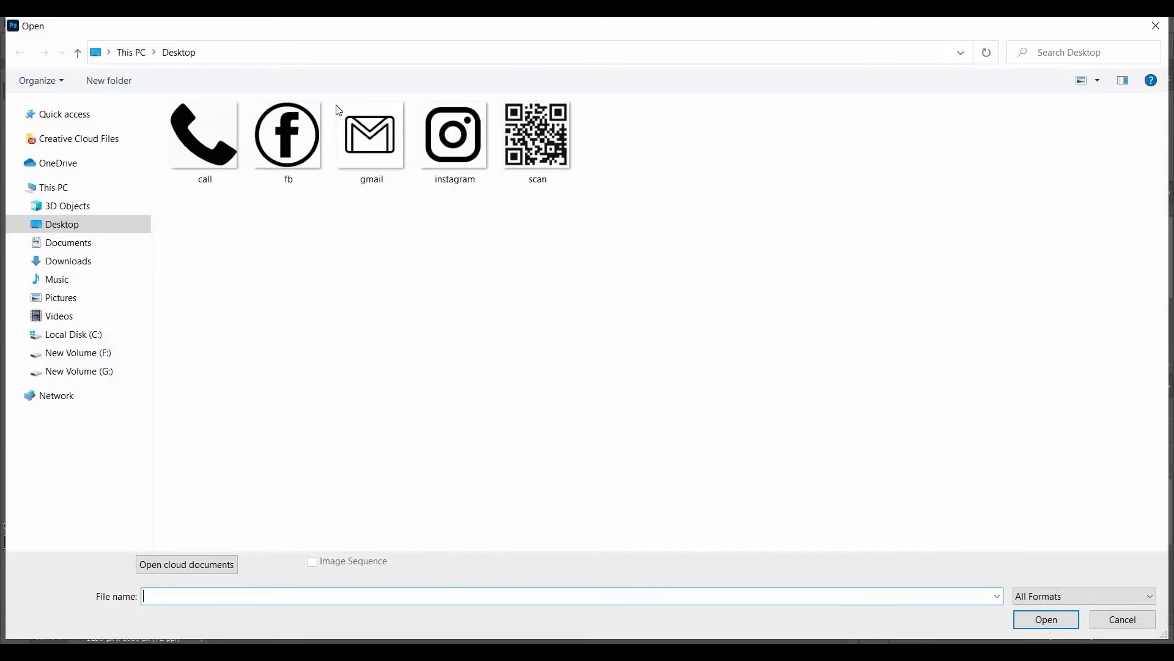
left_click(381, 160)
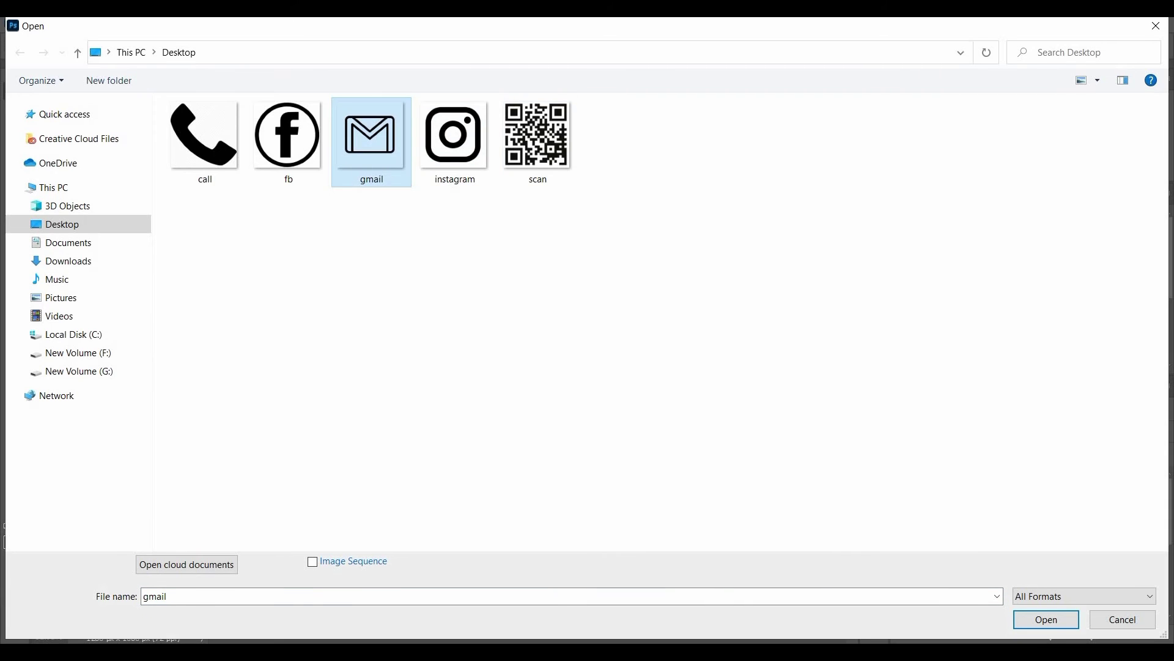
left_click(1047, 619)
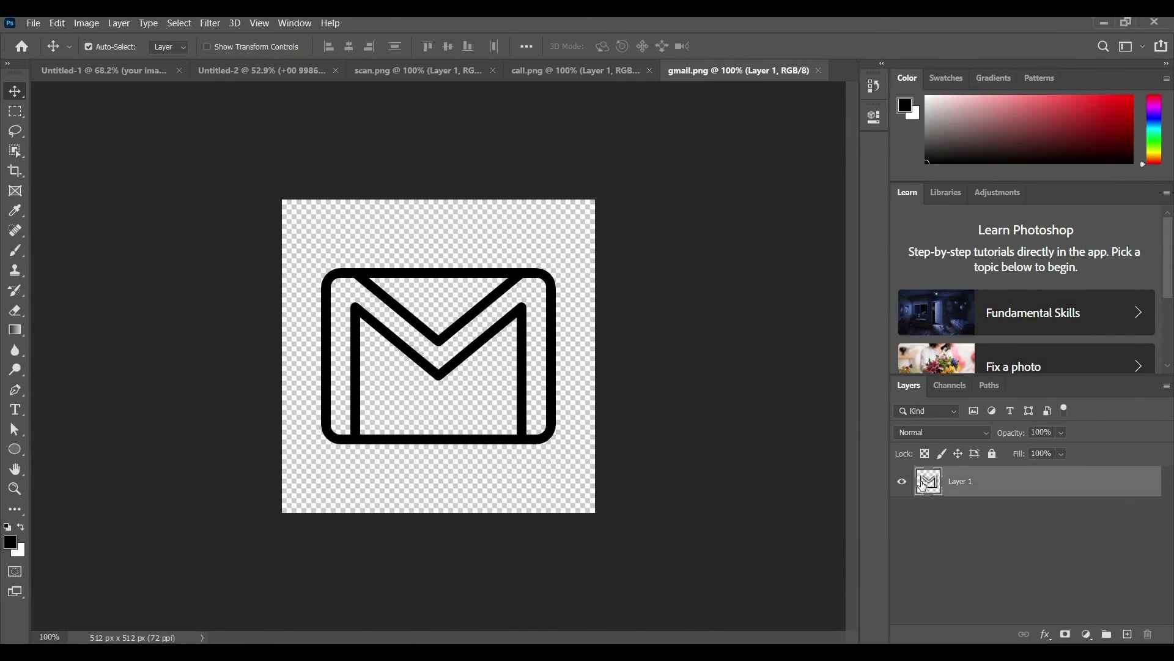
left_click(697, 483)
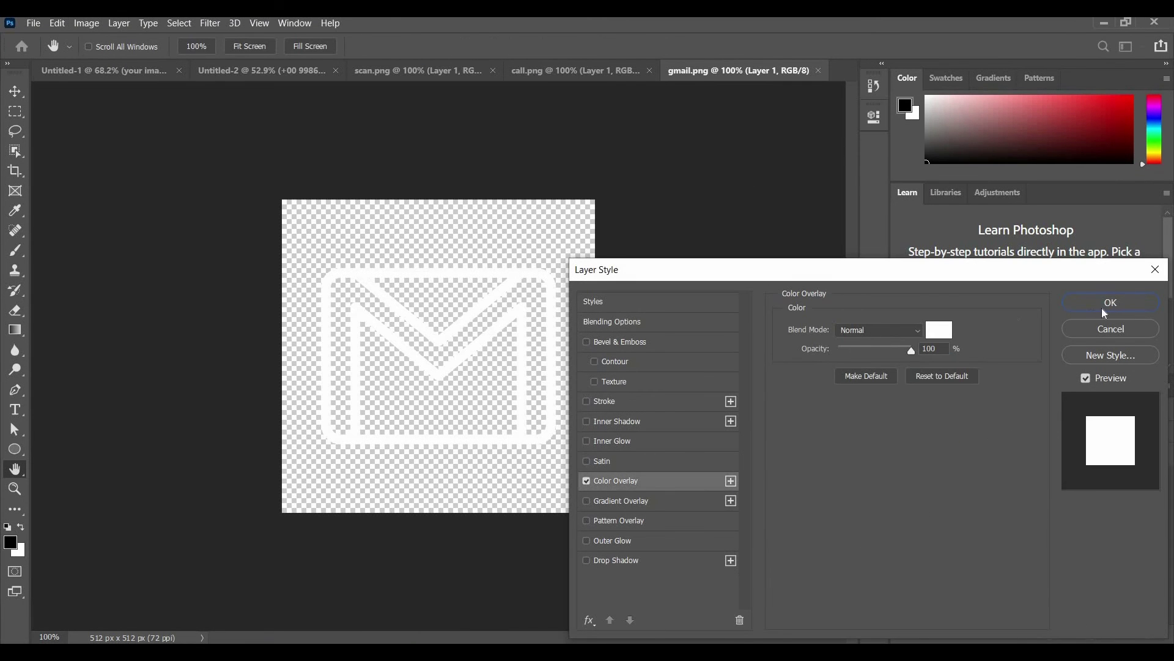
left_click(1110, 304)
- Bring the white envelope into Untitled-2, shrink it to about 19%, and centre it in the lower circle
left_click_drag(416, 321, 311, 382)
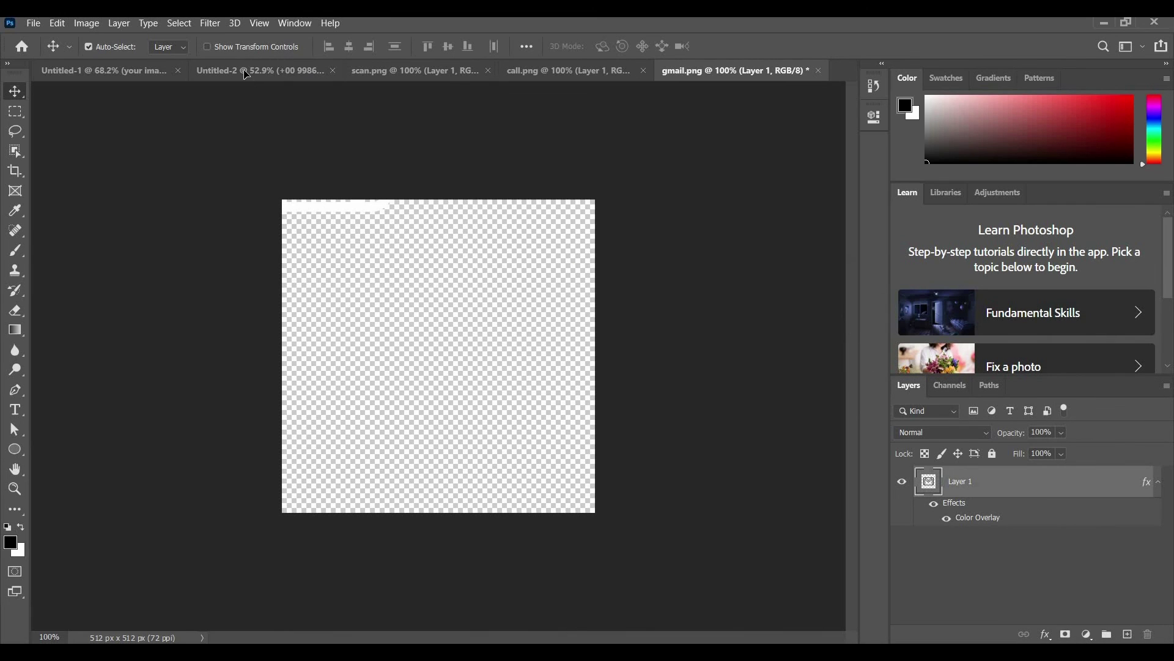
key("ctrl+t")
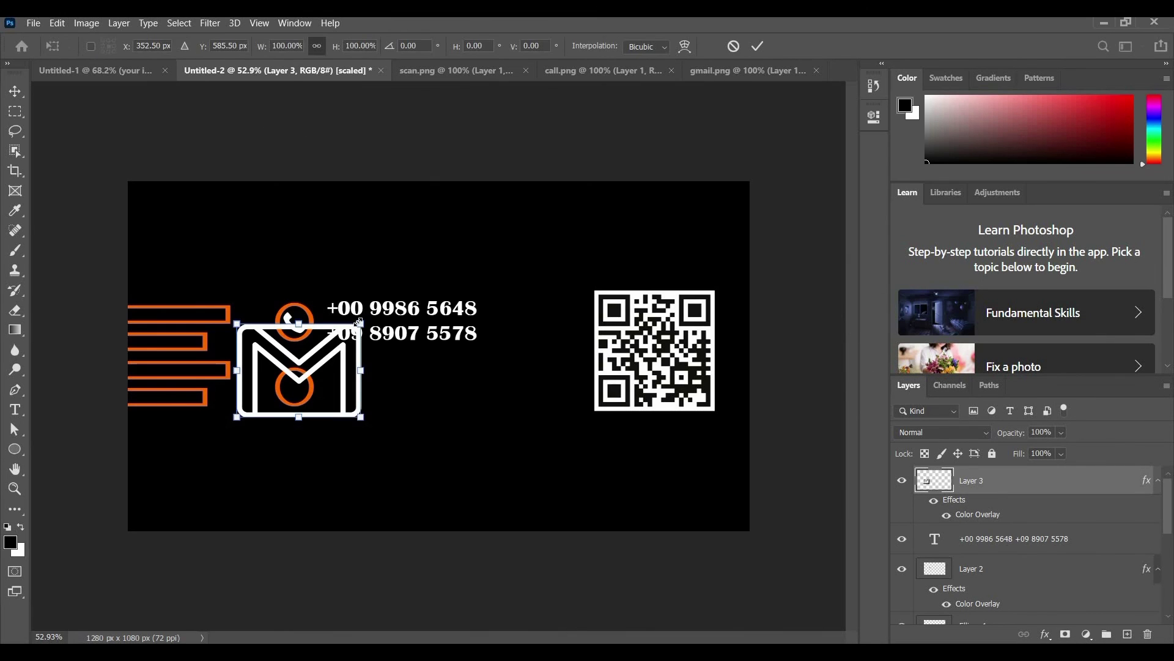
mouse_move(362, 418)
left_mouse_down()
mouse_move(289, 351)
mouse_move(279, 424)
mouse_move(276, 411)
left_mouse_up()
scroll(289, 377, "up", 3)
scroll(289, 377, "up", 3)
key("Return")
key("Down")
key("Down")
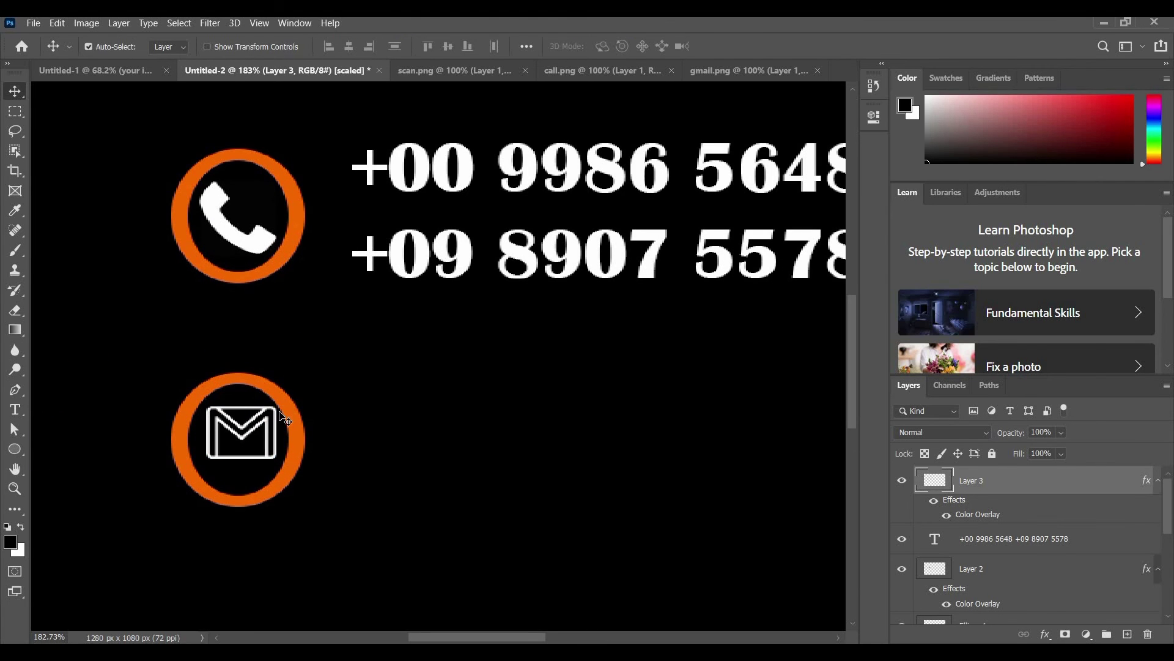
key("Down")
key("Down")
key("Left")
key("Down")
key("Down")
key("Left")
key("Down")
key("Down")
key("Down")
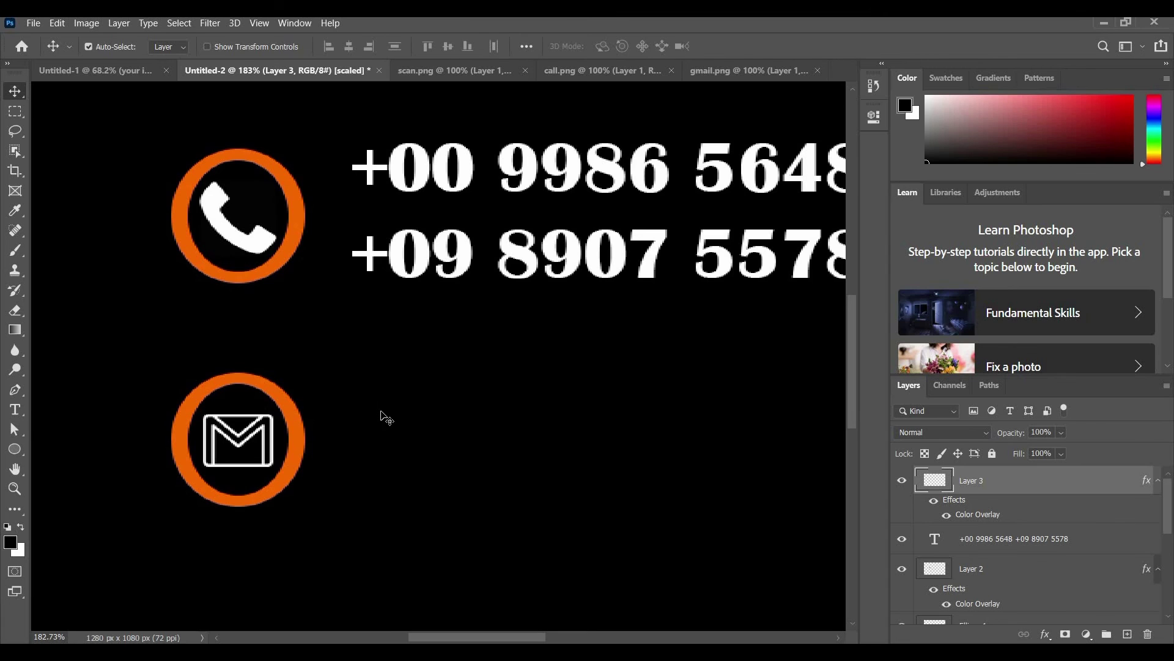
scroll(385, 419, "down", 3)
- Type the company e-mail address beside the envelope icon, aligned under the phone numbers
left_click(12, 408)
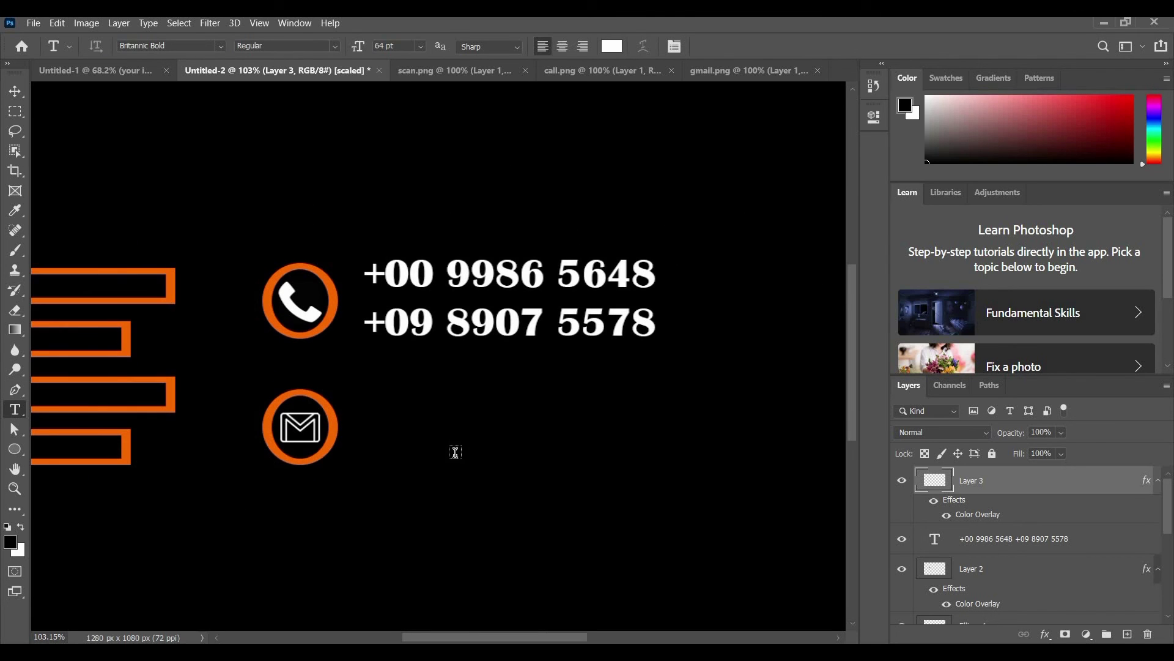
left_click(376, 427)
type("www")
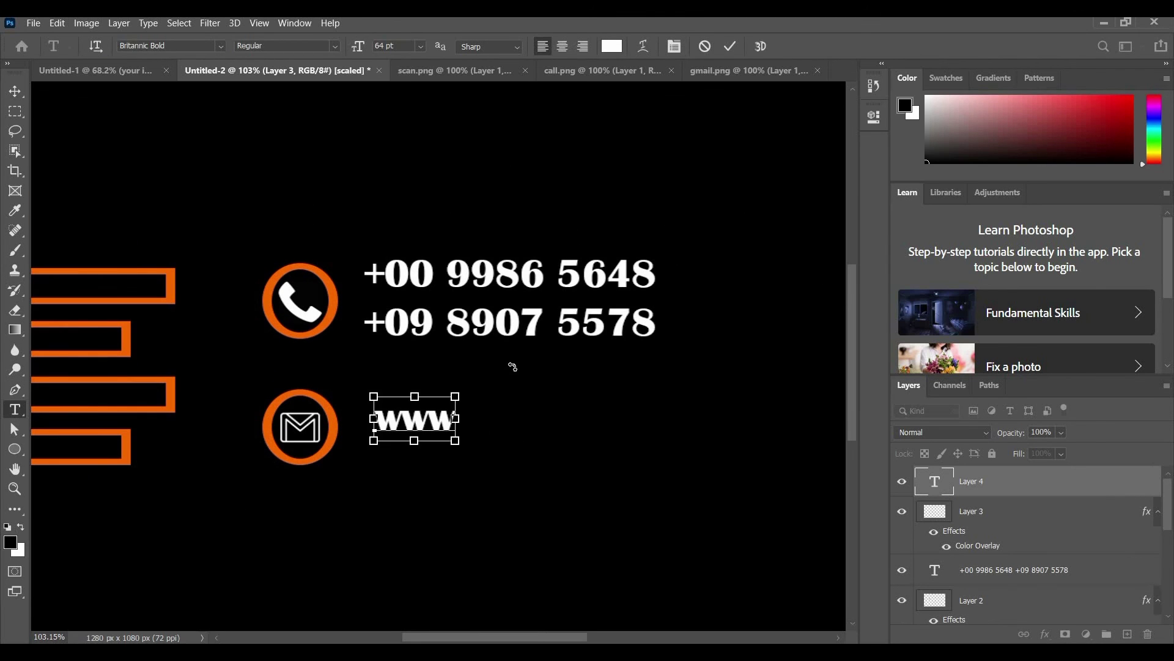
key("ctrl+z")
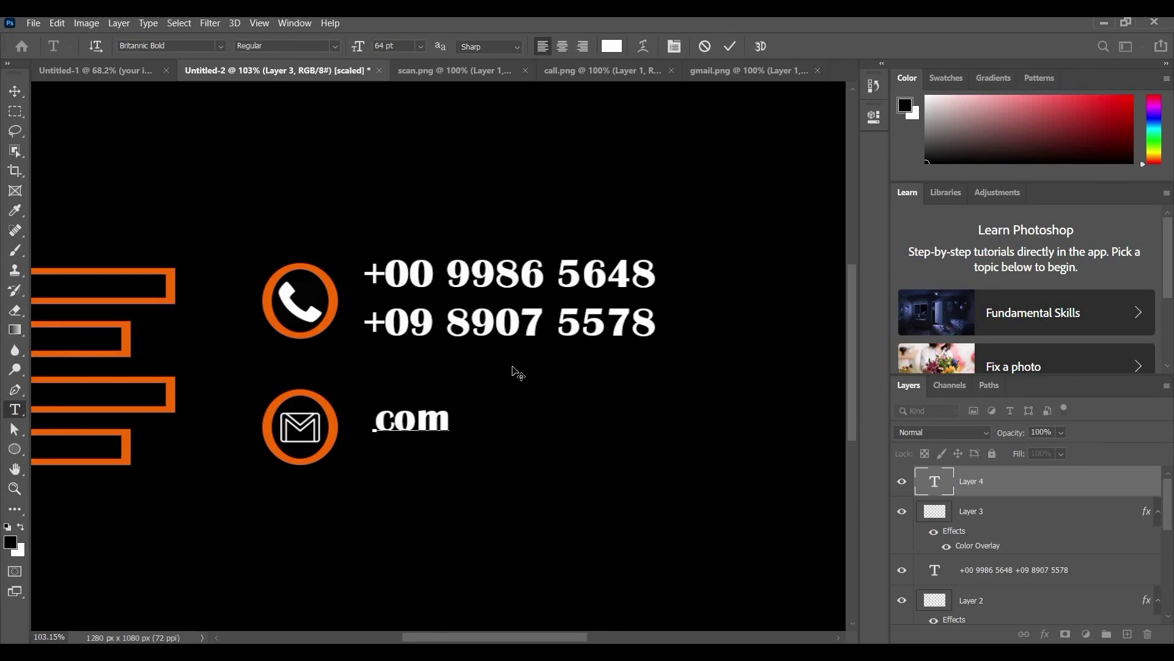
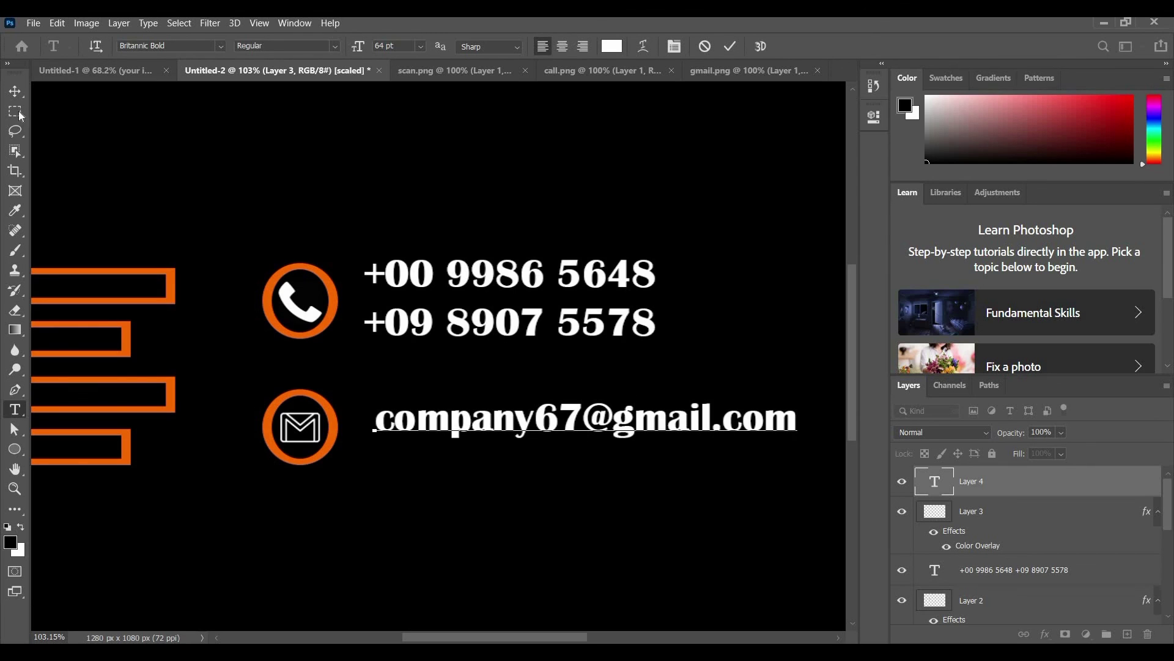
left_click(16, 90)
left_click_drag(440, 416, 432, 422)
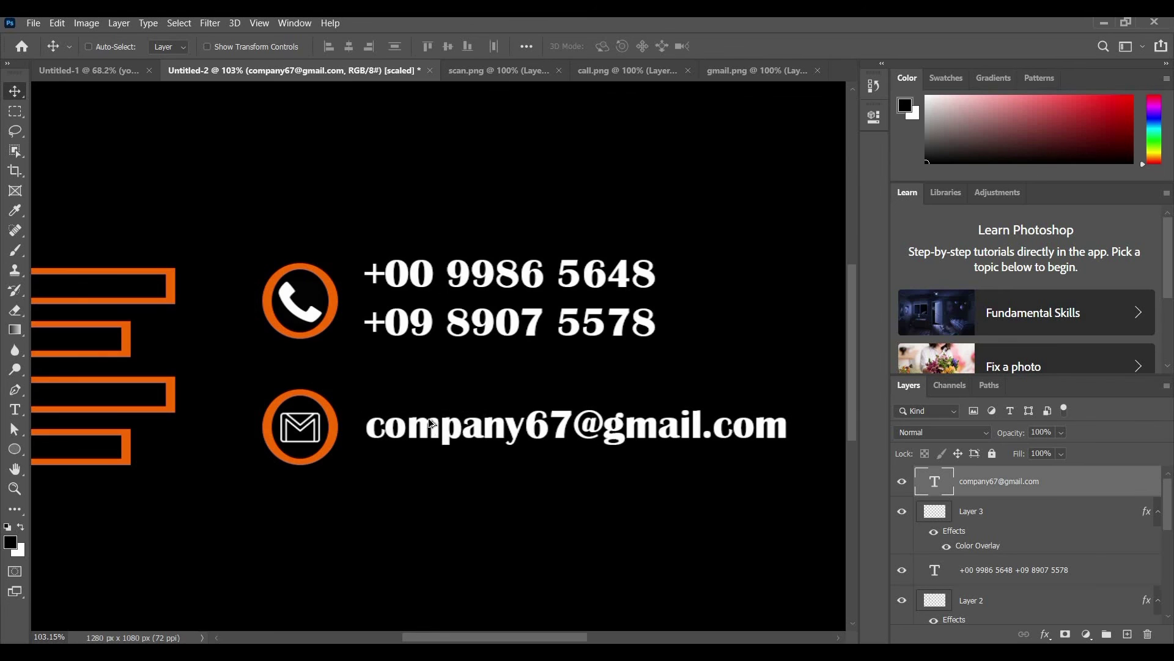
scroll(431, 422, "down", 5)
key("ctrl+0")
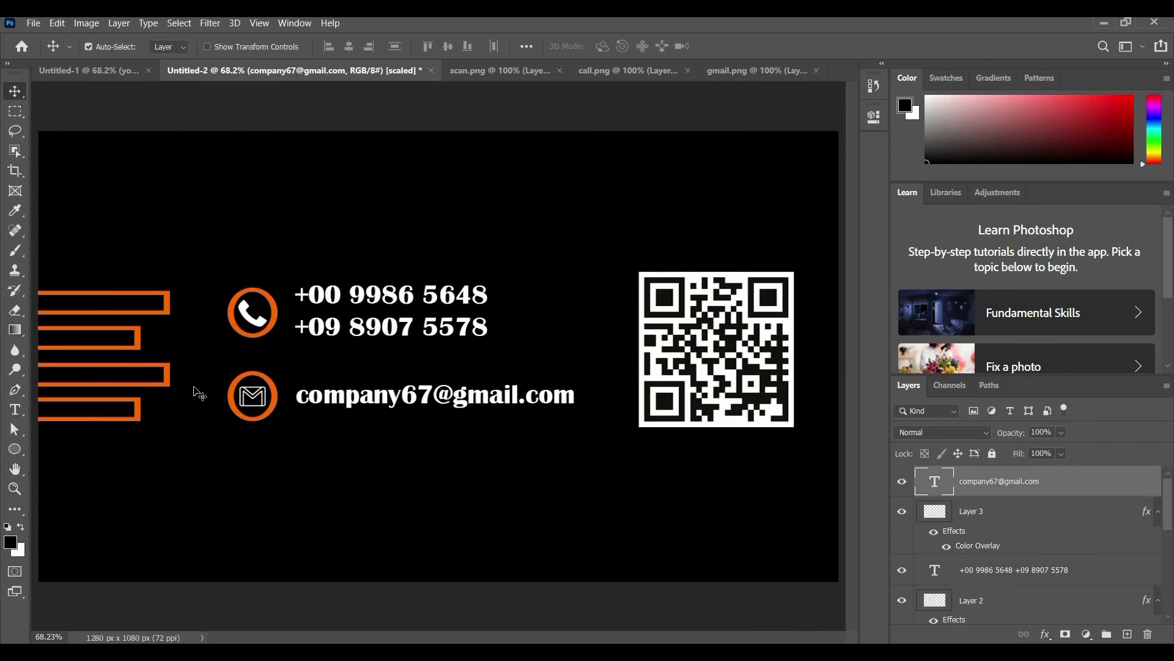
- Shift the QR code right and draw a thin orange vertical divider to its left
left_click_drag(704, 374, 726, 375)
left_click(15, 448)
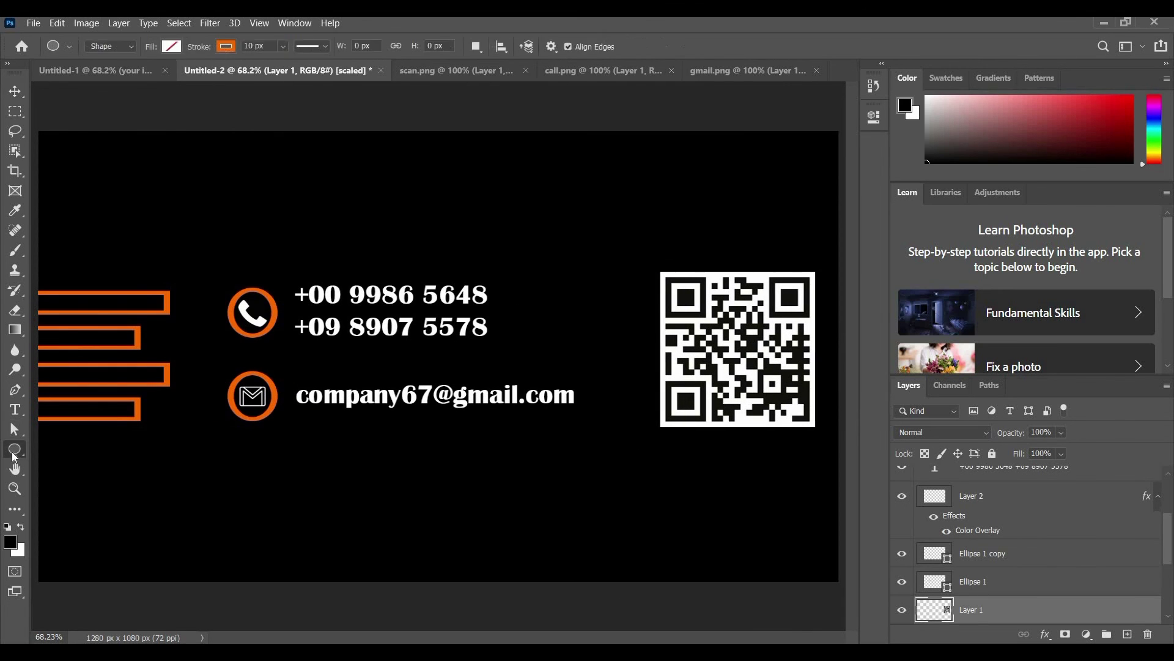
right_click(14, 448)
left_click(54, 448)
left_click_drag(609, 262, 610, 425)
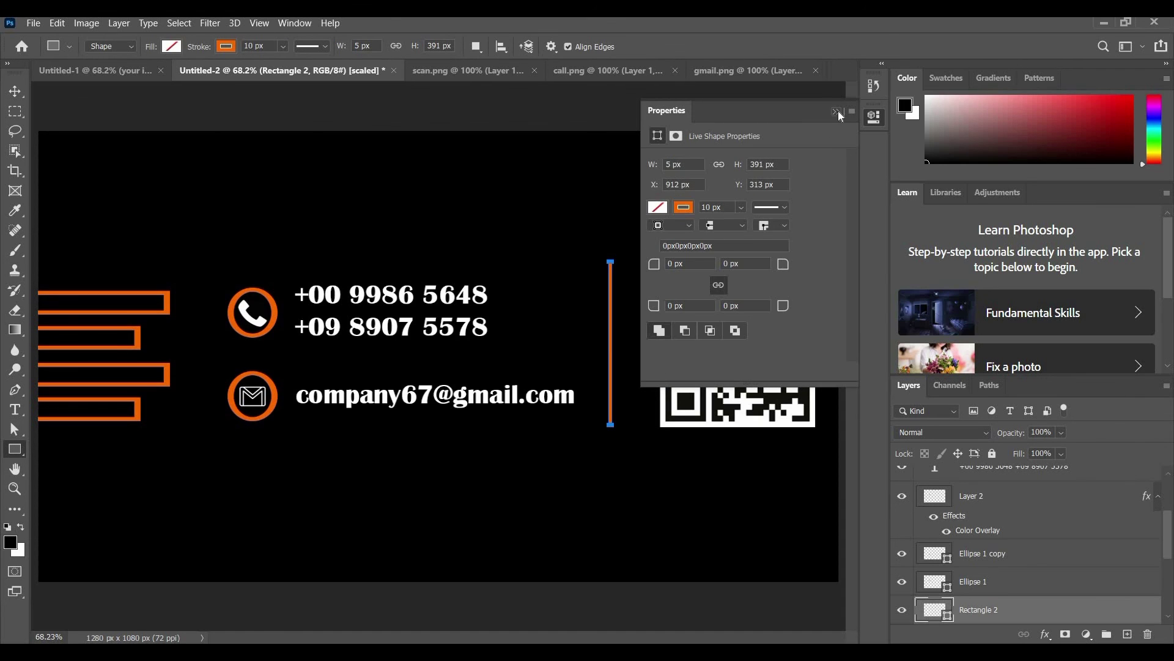
left_click(838, 111)
- Lower the contact icons, contact text and divider slightly, then switch to the front card Untitled-1
key("v")
key("ctrl+0")
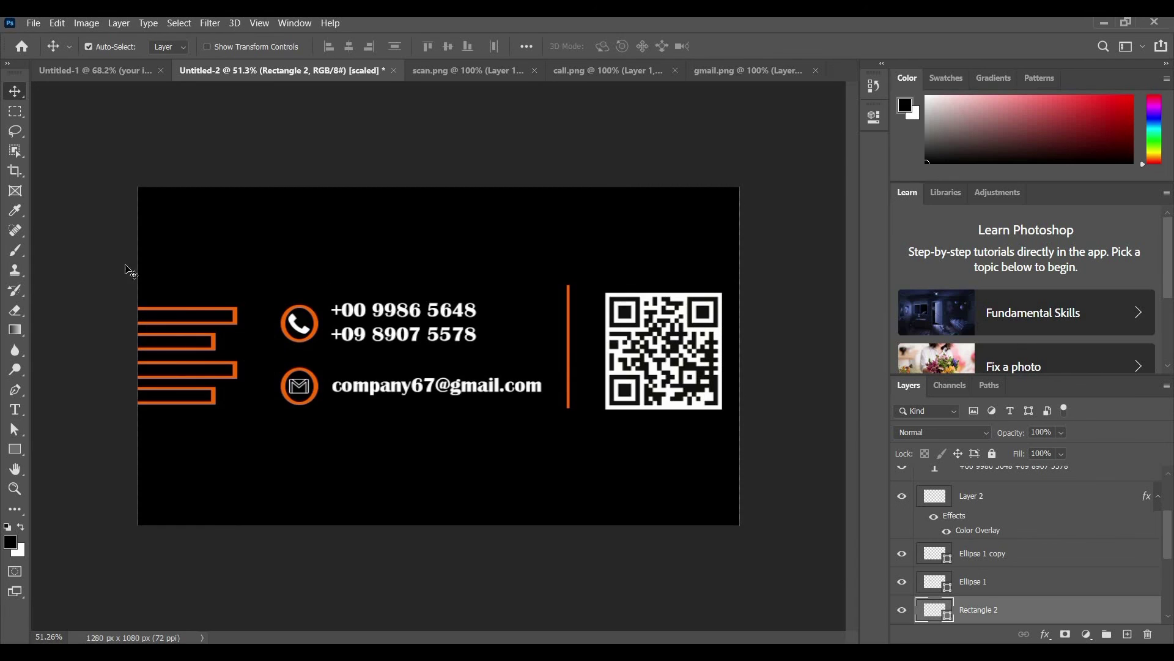
left_click_drag(128, 270, 169, 433)
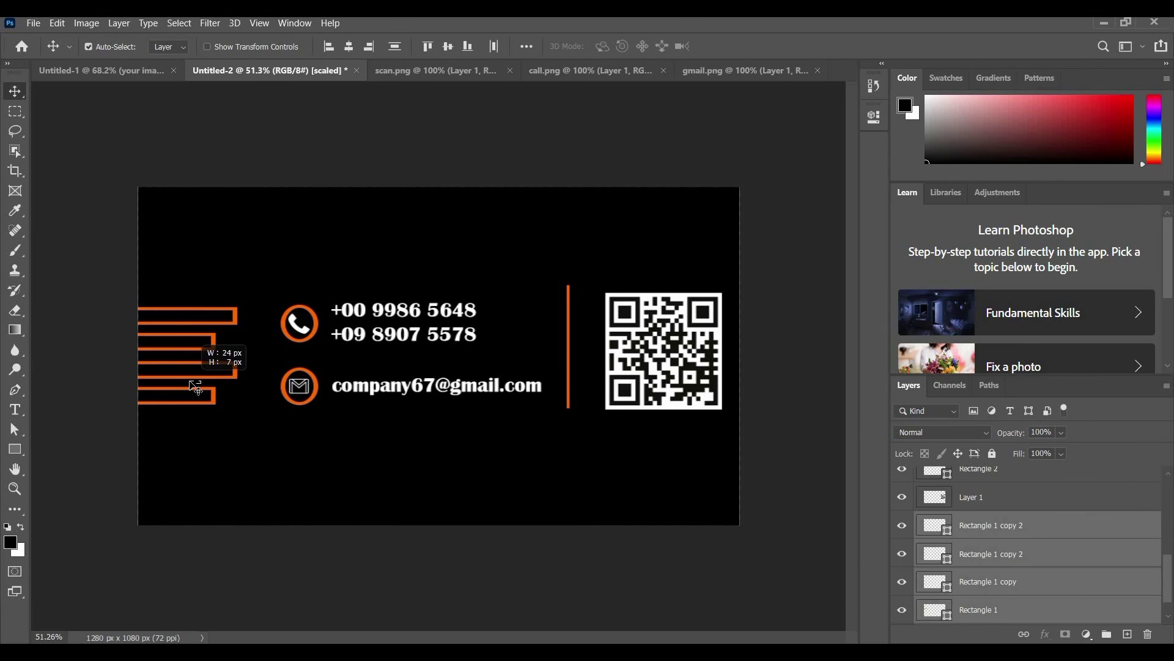
left_click(204, 391)
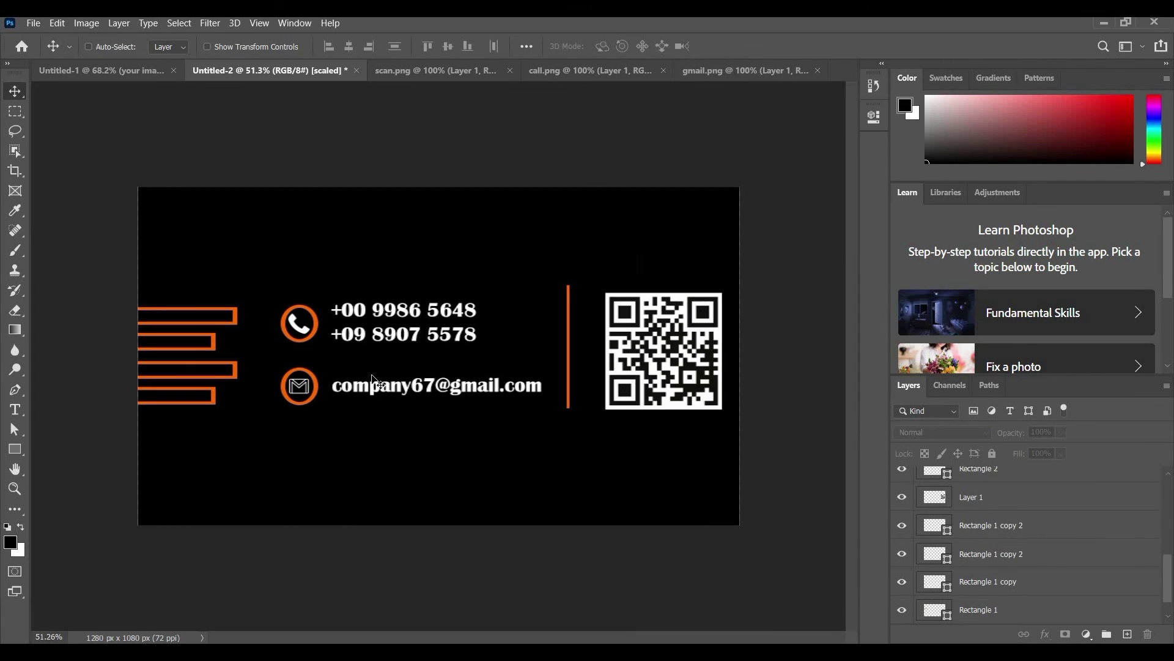
mouse_move(347, 232)
left_mouse_down()
mouse_move(410, 474)
mouse_move(428, 455)
left_mouse_up()
key("ctrl+z")
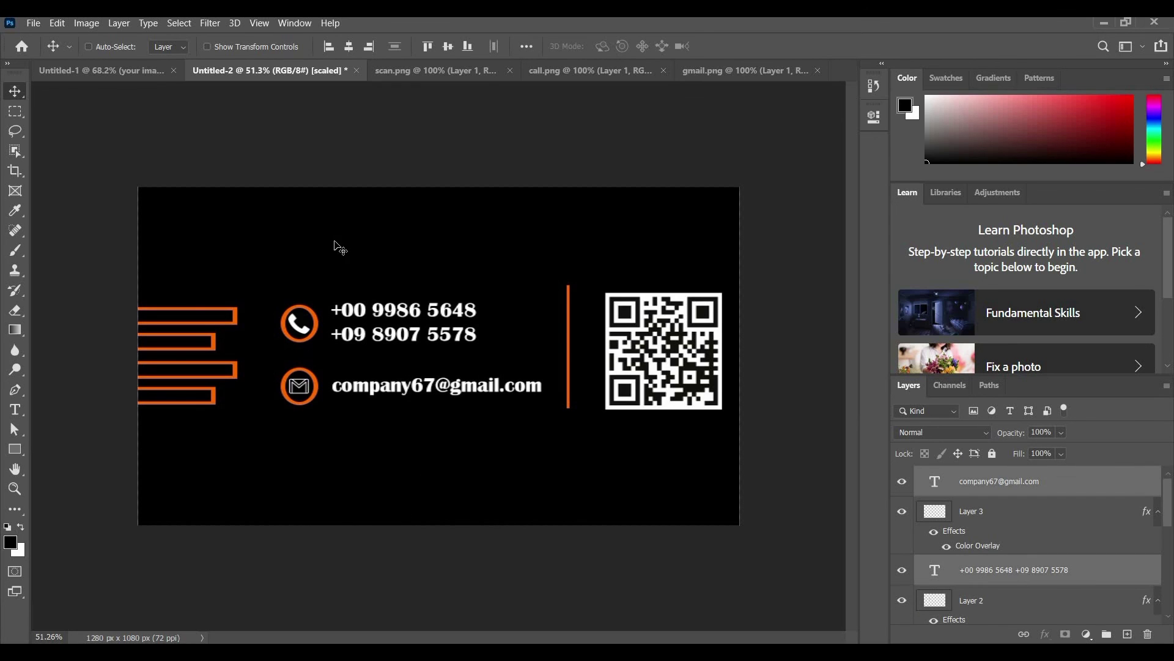
left_click_drag(257, 231, 395, 479)
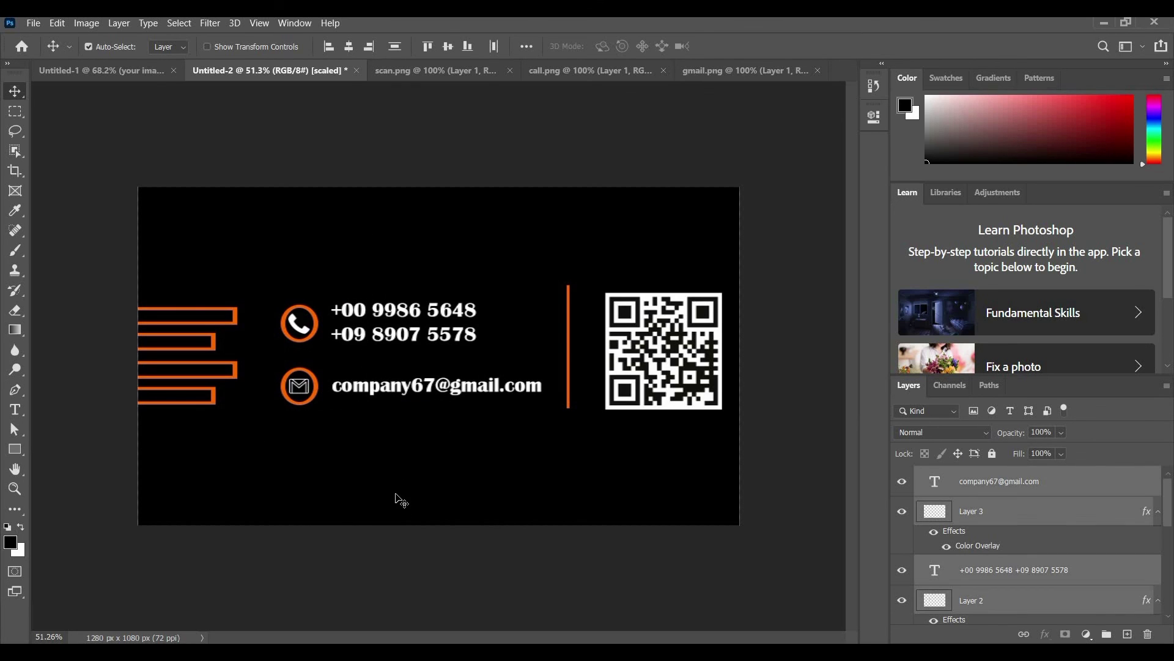
key("shift+Down")
key("shift+Down")
left_click(568, 357)
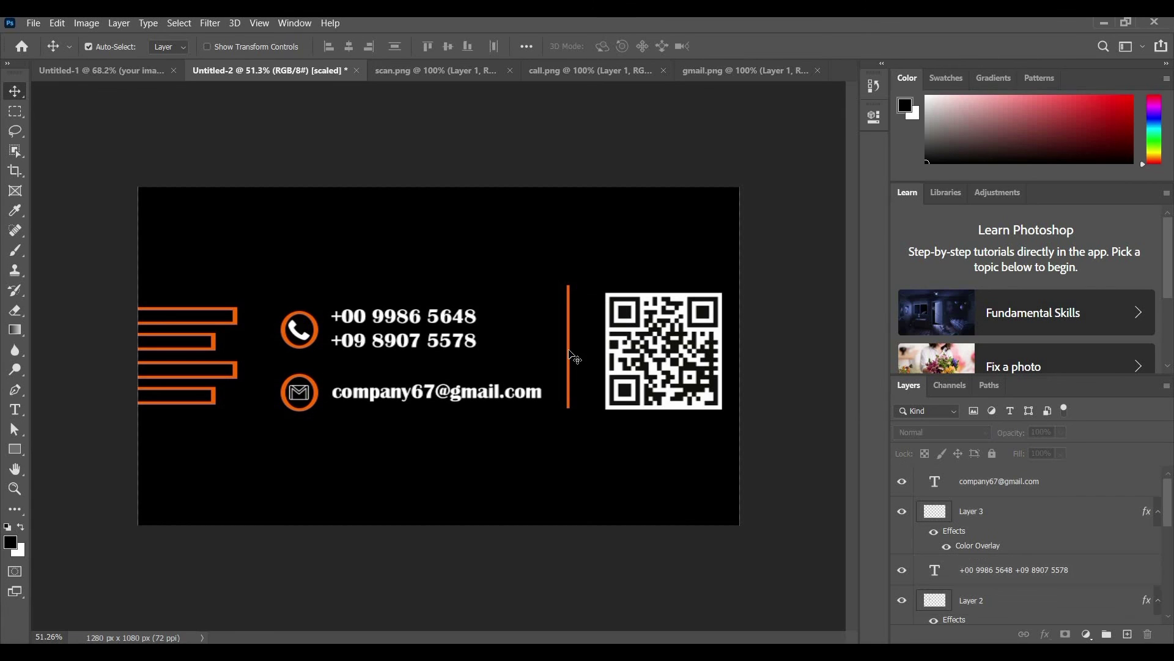
key("shift+Down")
key("shift+Down")
key("ctrl+plus")
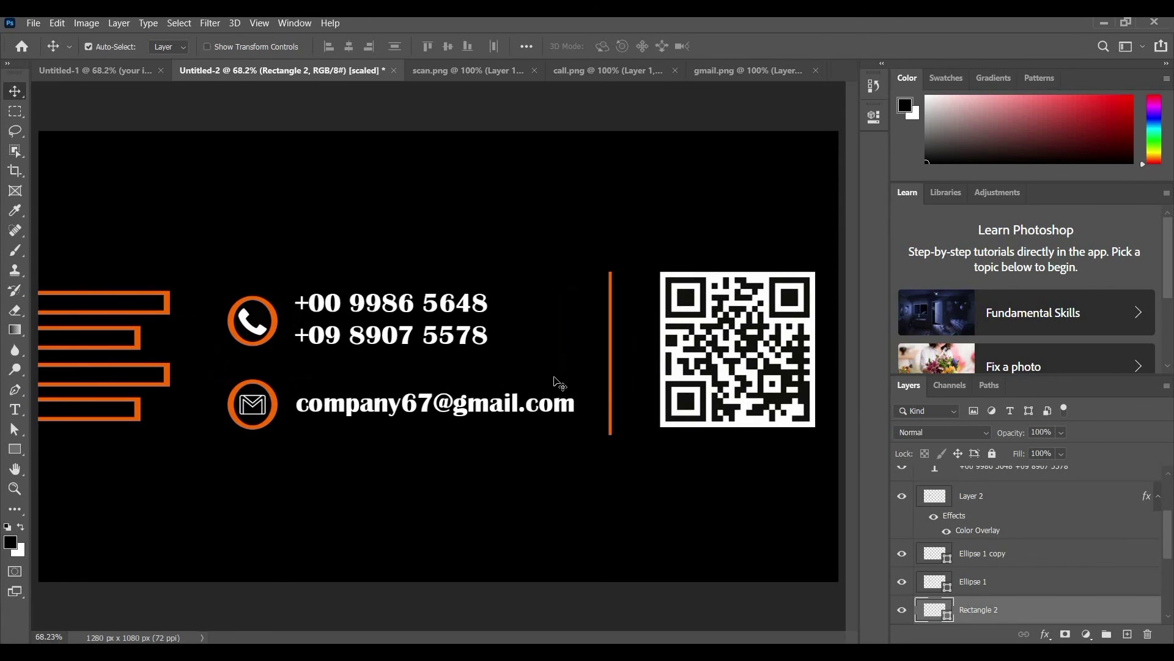
left_click(95, 70)
- Back in Untitled-2, scale the QR code down slightly from its corner
scroll(281, 256, "down", 3)
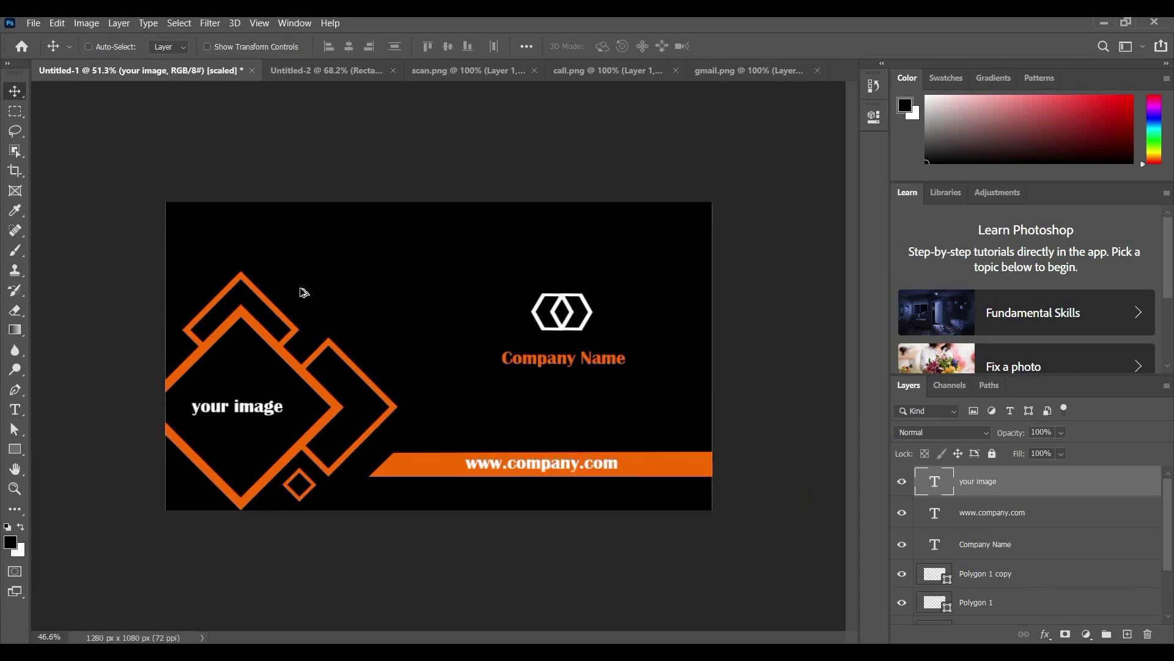
left_click(353, 73)
left_click(737, 349)
key("ctrl+t")
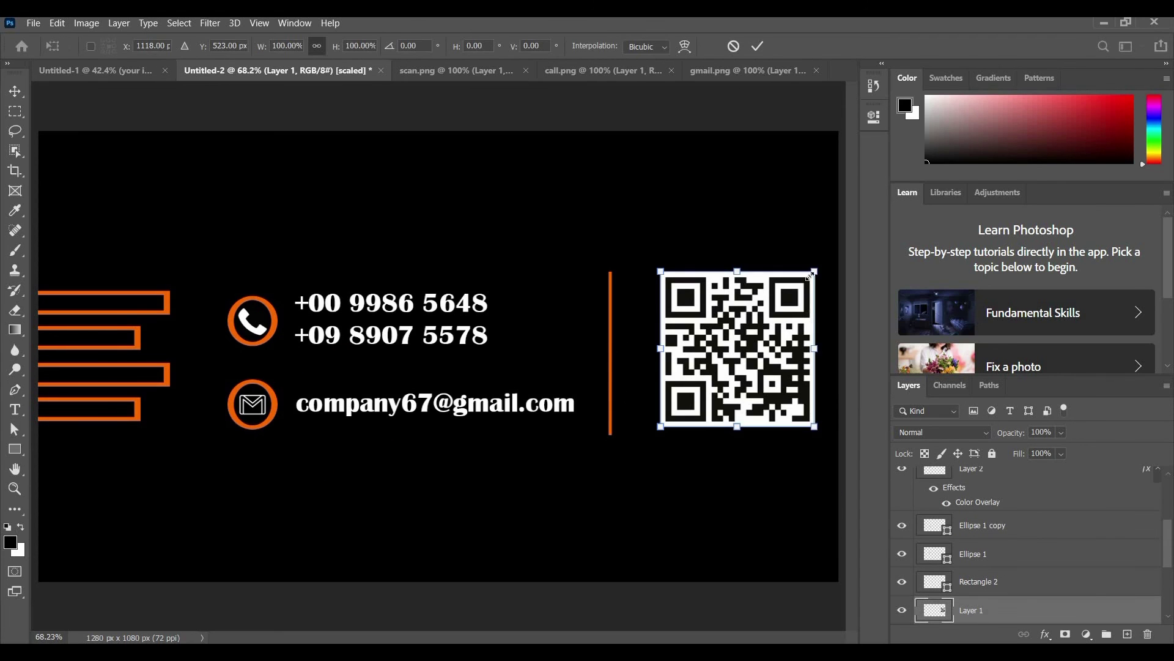
left_click_drag(814, 272, 796, 293)
key("Return")
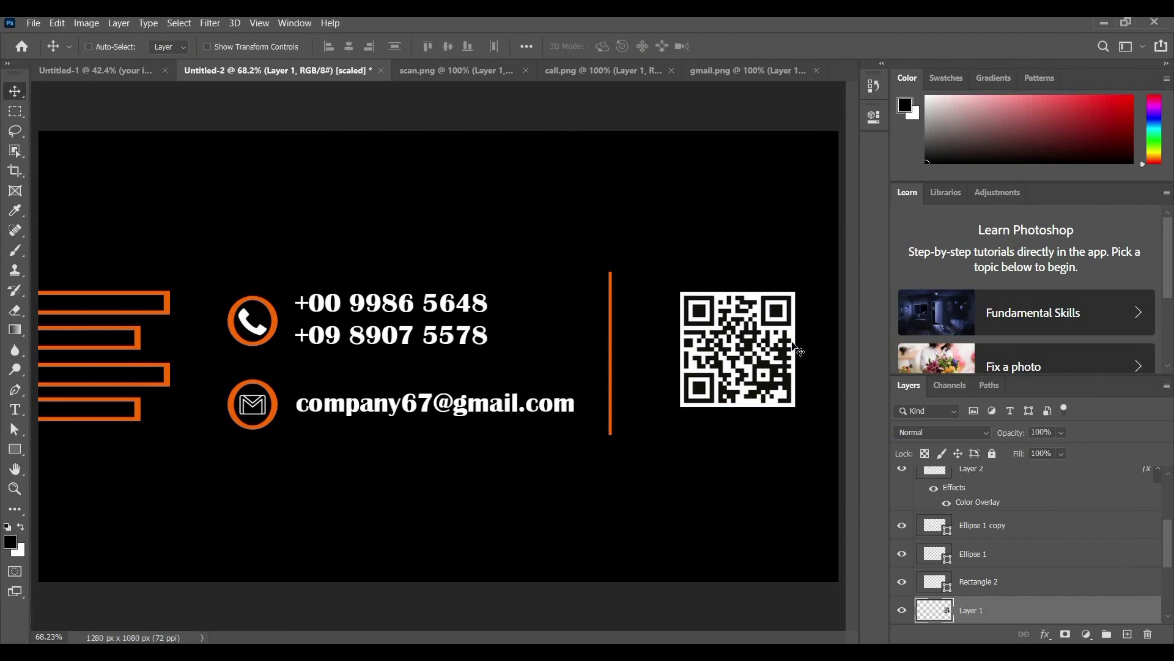